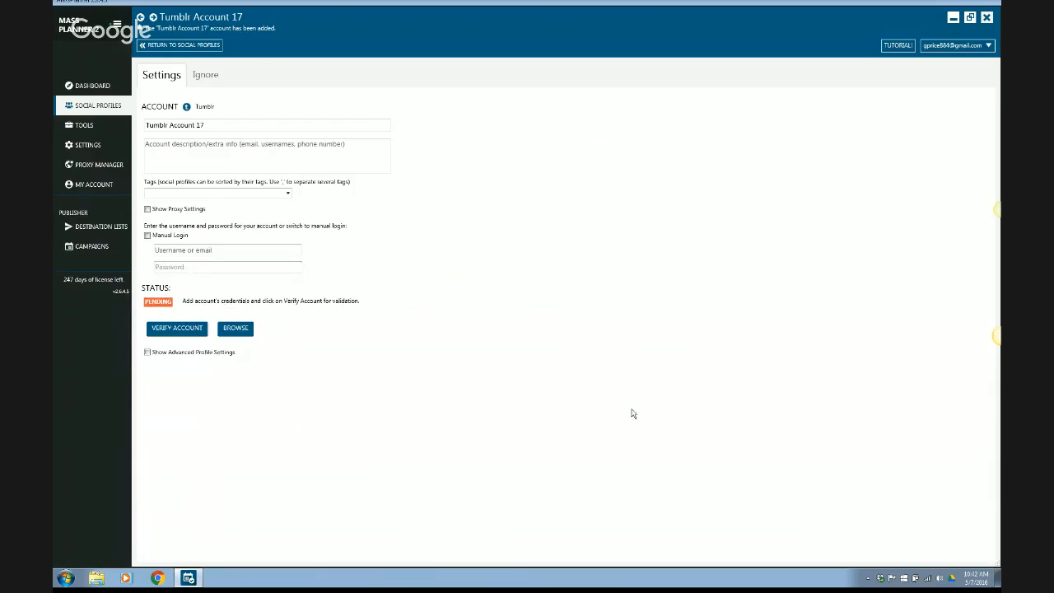
# Rename the social profile "Mass Planner Tips - Tumblr" and enter "MPTips" as its description.
pyautogui.doubleClick(231, 127)
pyautogui.hotkey('ctrl', 'a')
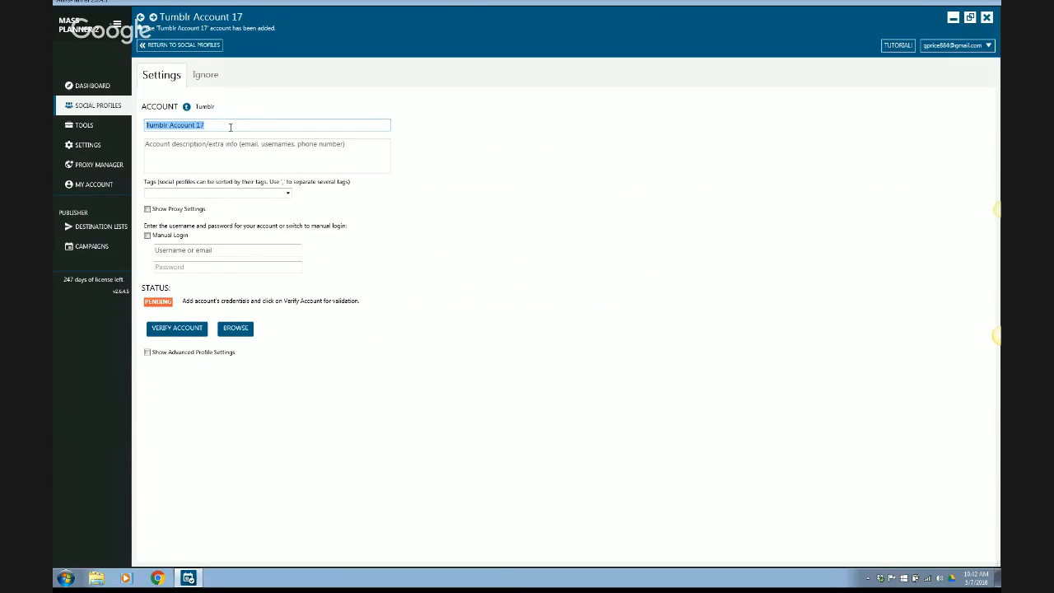
pyautogui.write('Mass Planner Tips - Tumblr')
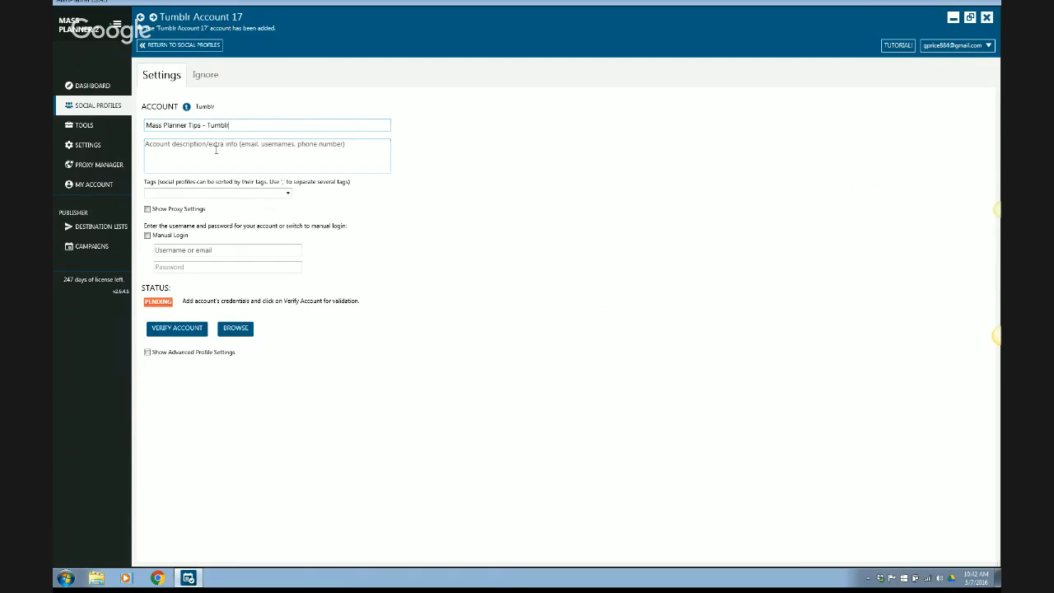
pyautogui.click(215, 150)
pyautogui.write('MPT')
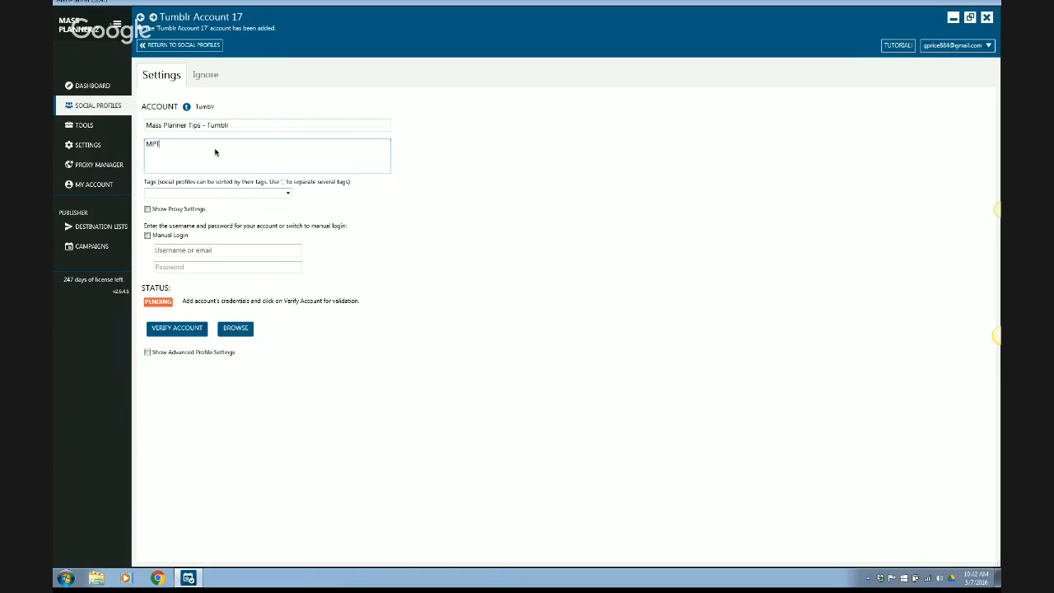
pyautogui.write('ips')
# Assign the Tumblr tag to the profile and switch the account to manual login.
pyautogui.click(287, 193)
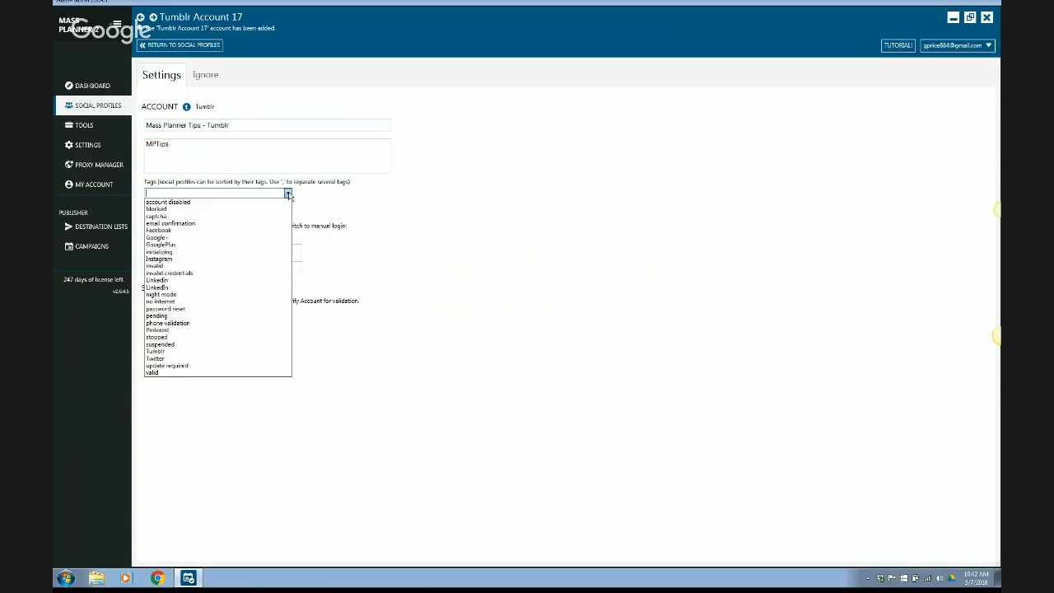
pyautogui.click(199, 355)
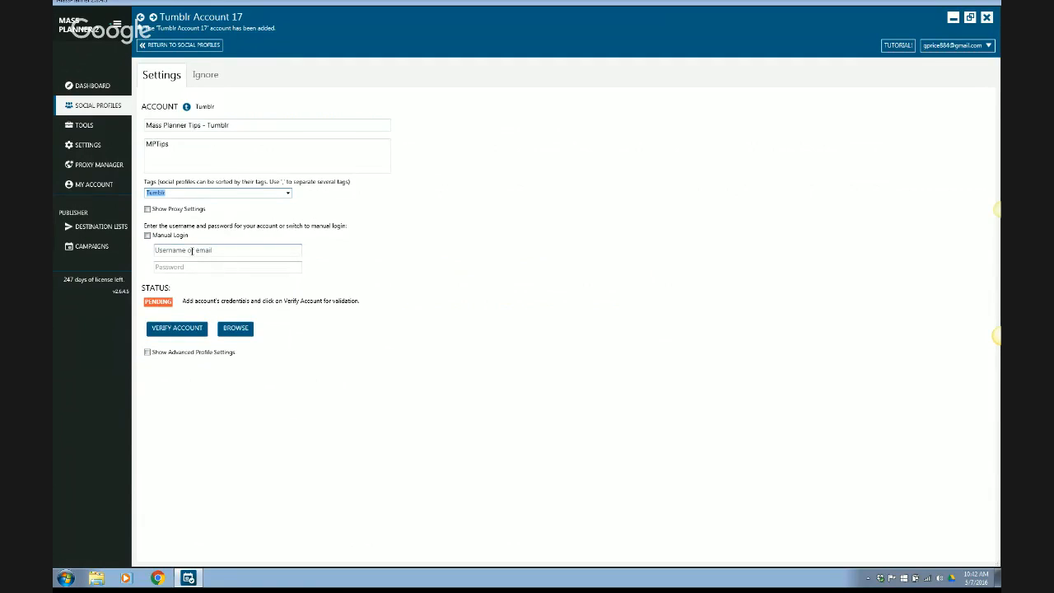
pyautogui.click(147, 236)
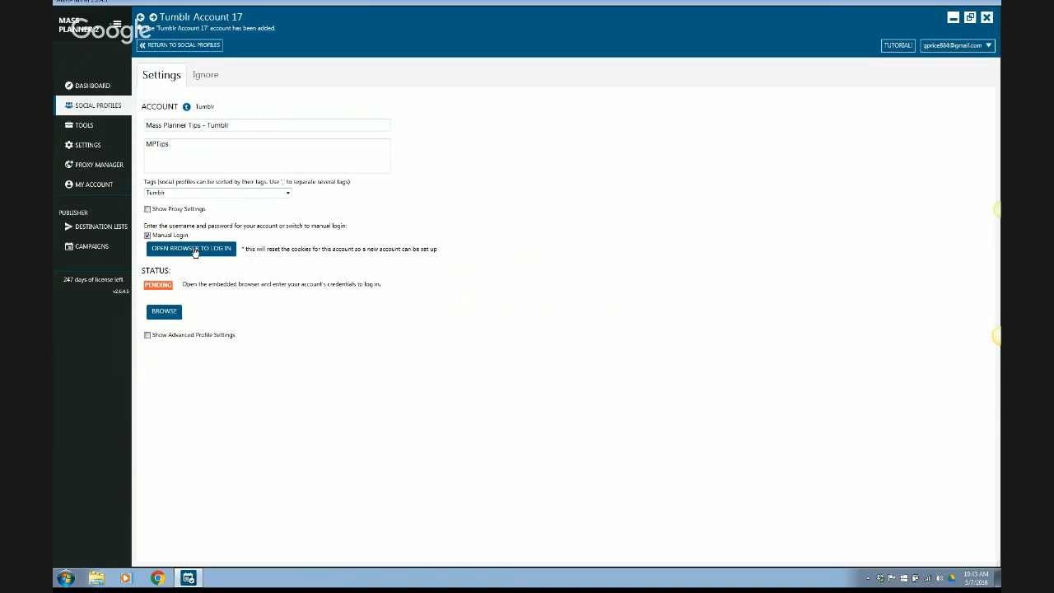
pyautogui.hotkey('ctrl', 'Left')
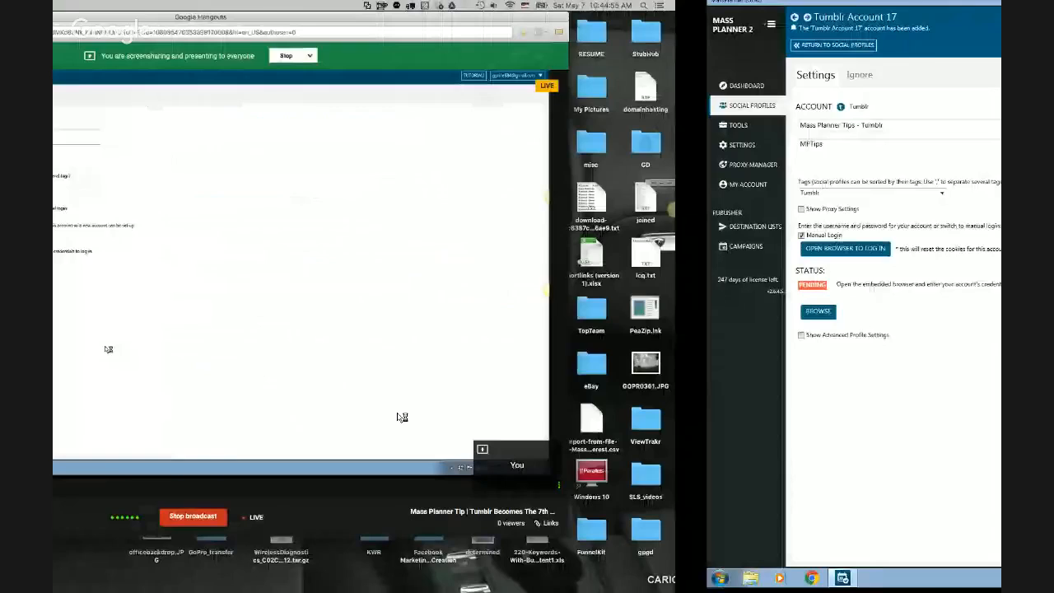
pyautogui.hotkey('ctrl', 'Right')
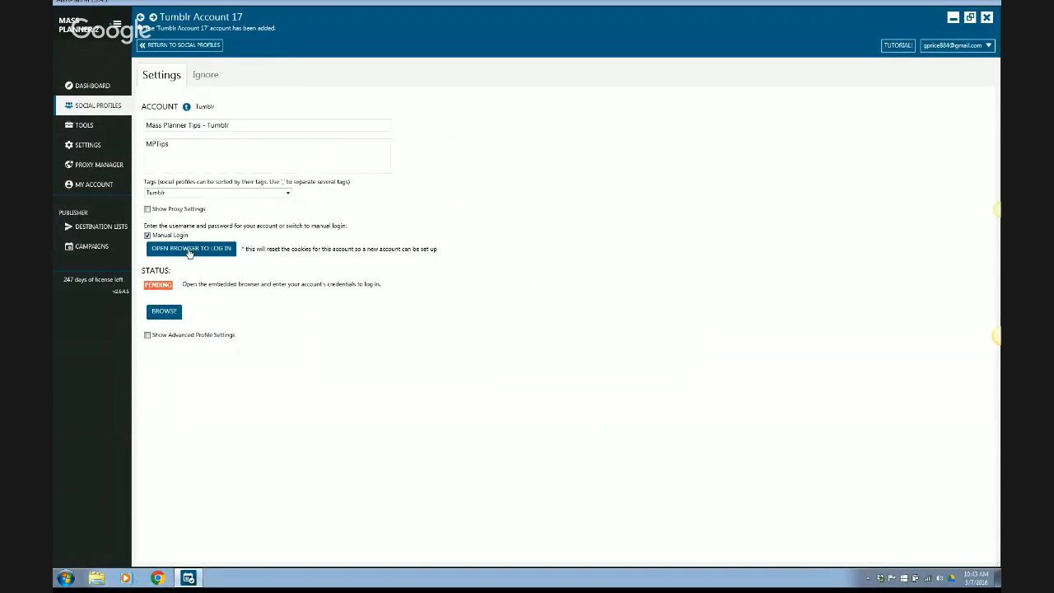
# Quit the Google Drive sync app running in the background.
pyautogui.click(952, 581)
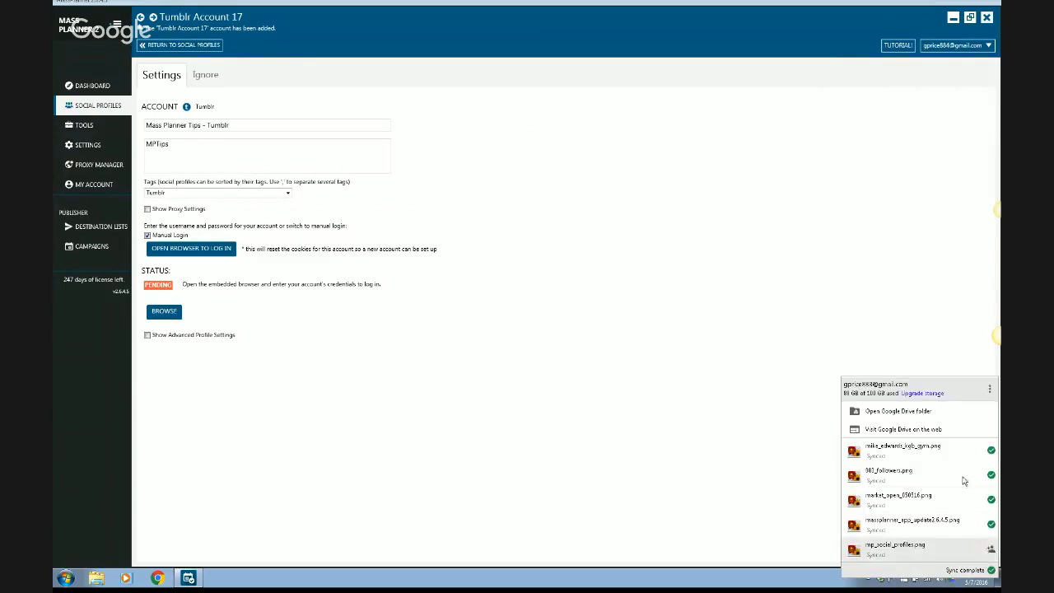
pyautogui.click(991, 390)
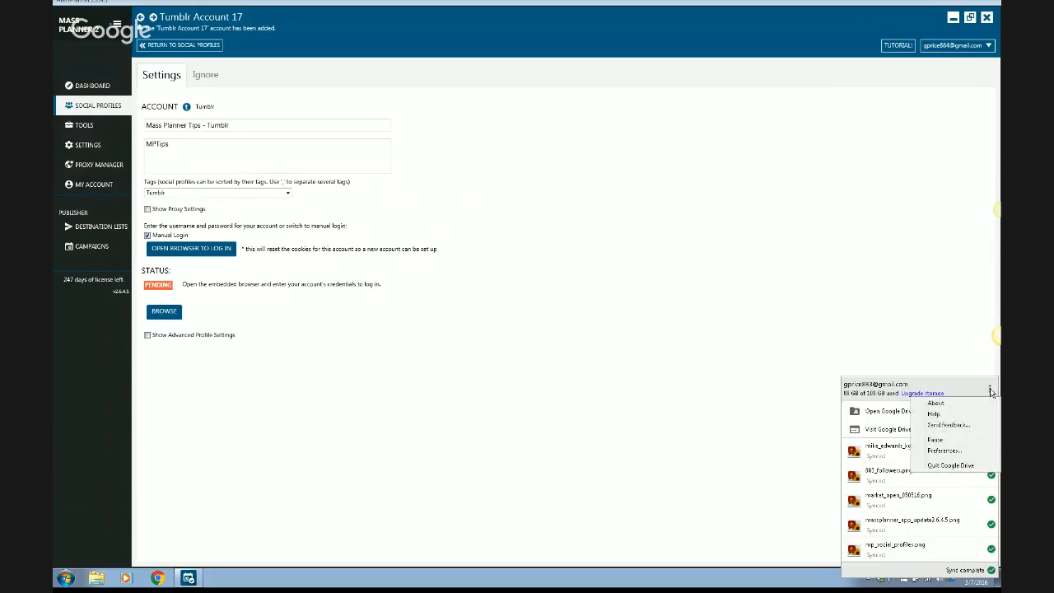
pyautogui.click(943, 467)
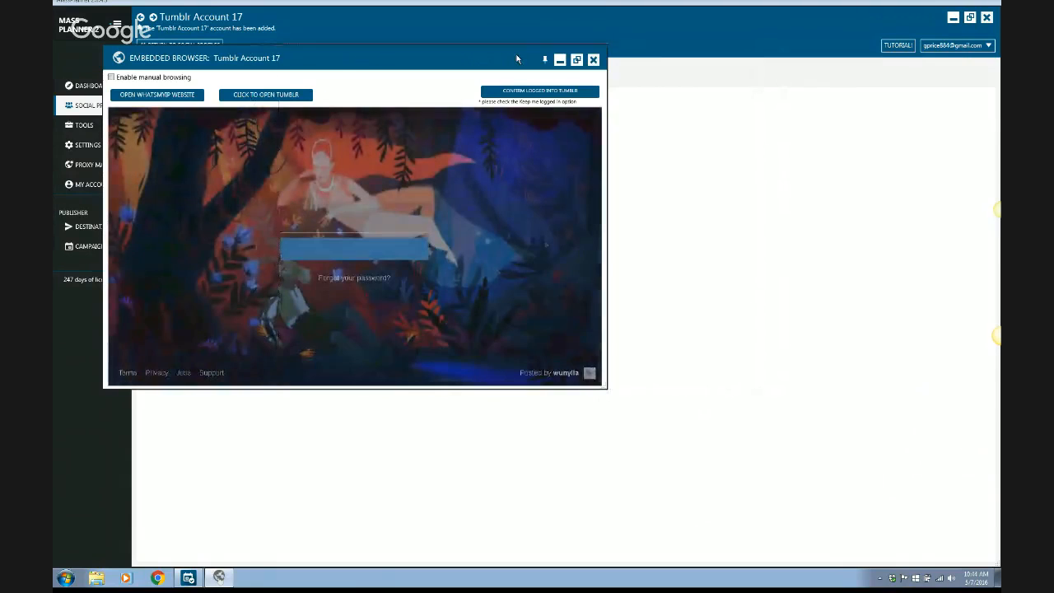
# Enlarge the embedded browser window and log in to Tumblr with the account's email and password.
pyautogui.moveTo(340, 59); pyautogui.dragTo(612, 53)
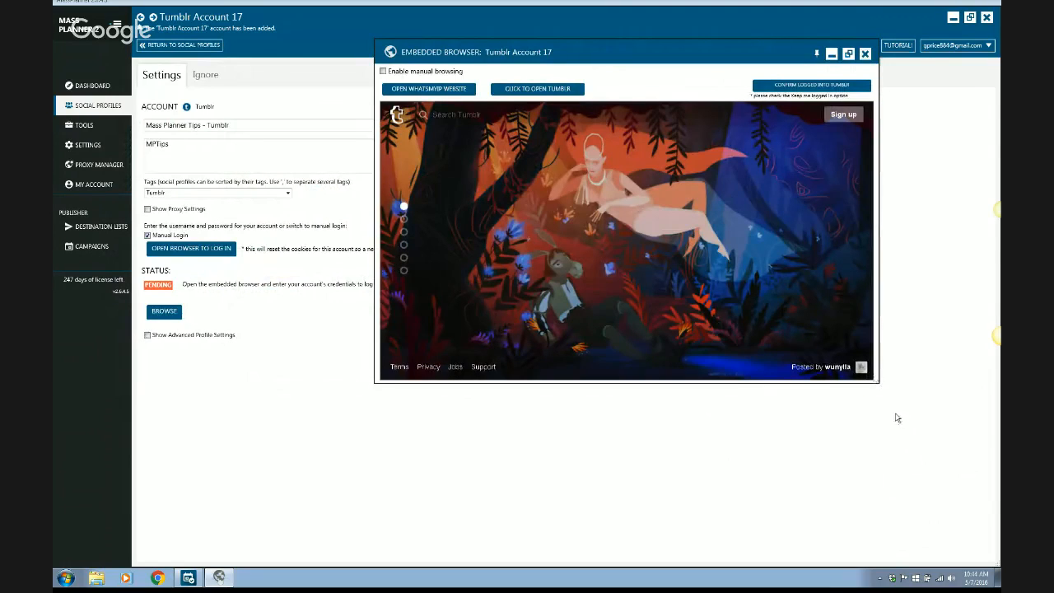
pyautogui.moveTo(878, 381); pyautogui.dragTo(919, 463)
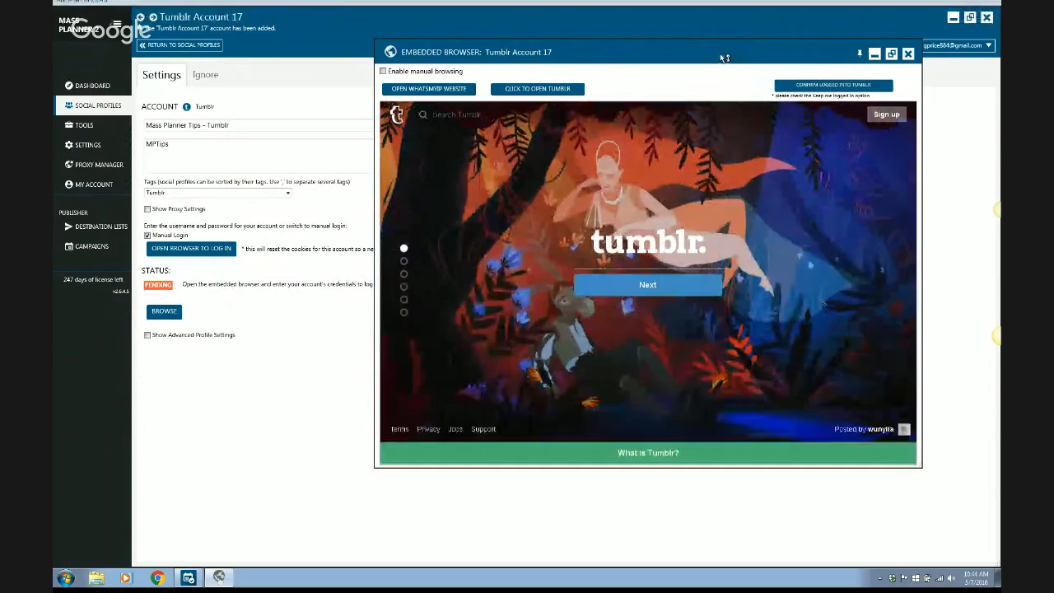
pyautogui.moveTo(725, 58); pyautogui.dragTo(667, 72)
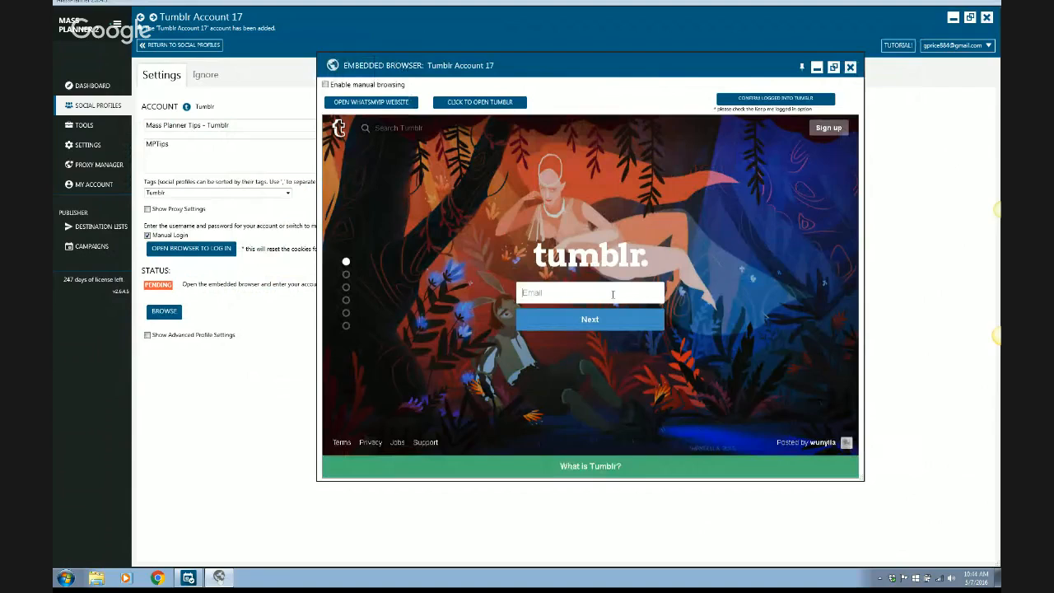
pyautogui.hotkey('ctrl', 'v')
pyautogui.click(587, 321)
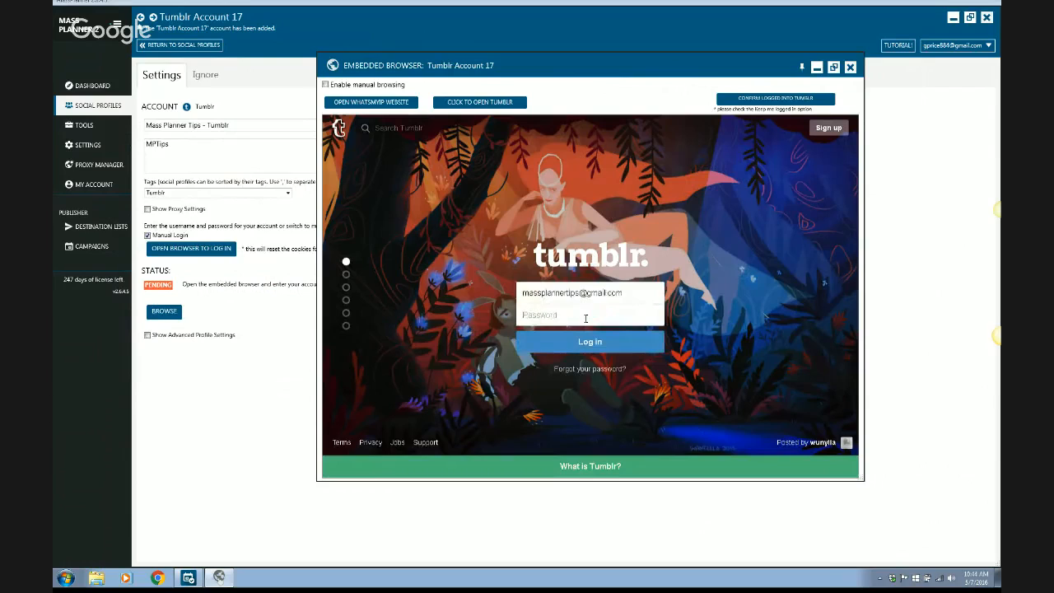
pyautogui.write('********')
pyautogui.click(588, 344)
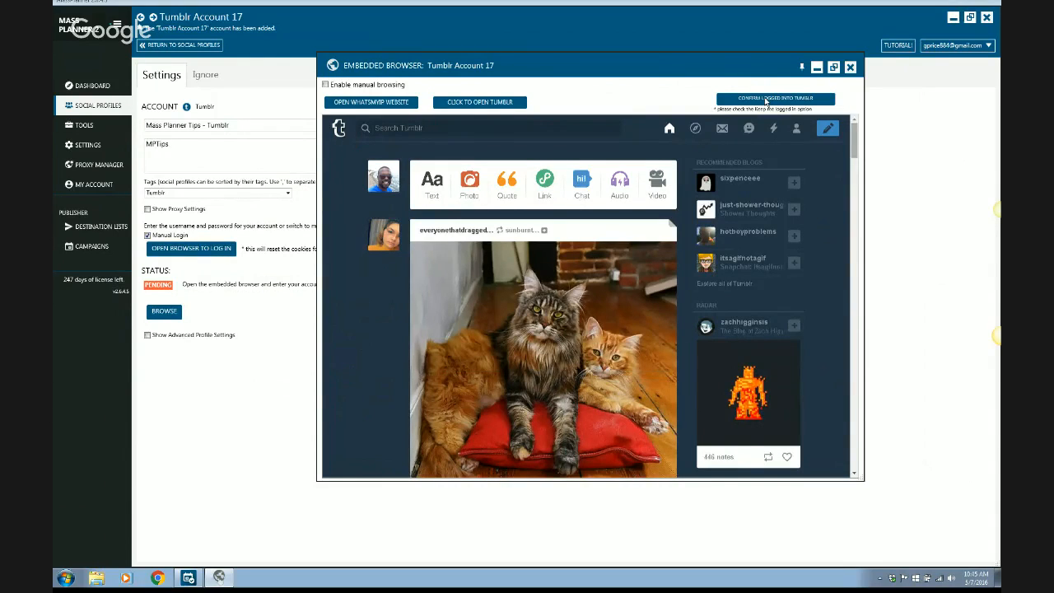
# Confirm the Tumblr login for the account and close the embedded browser after verification.
pyautogui.click(766, 100)
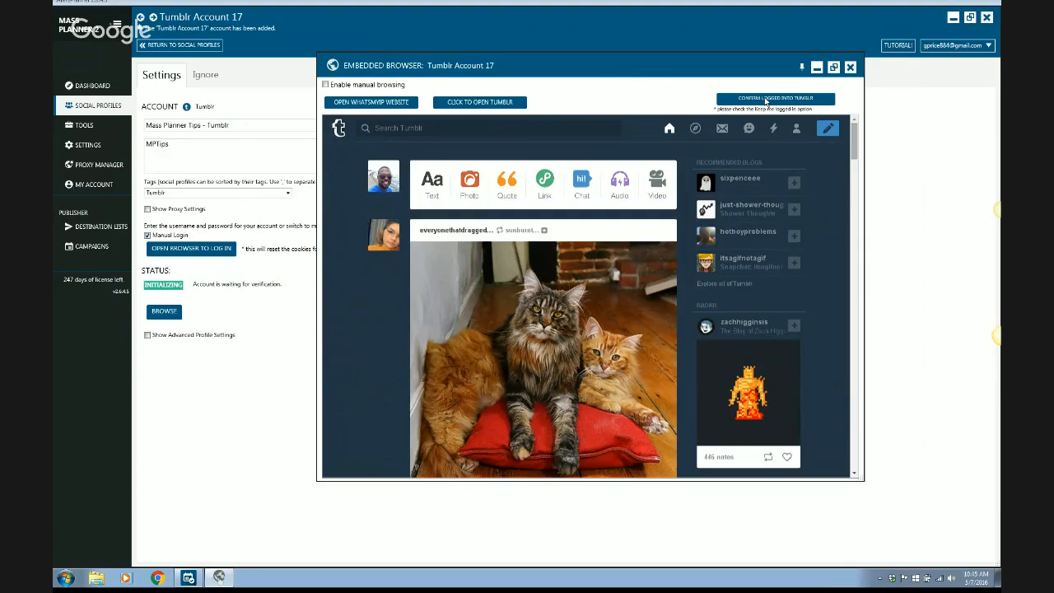
pyautogui.click(766, 100)
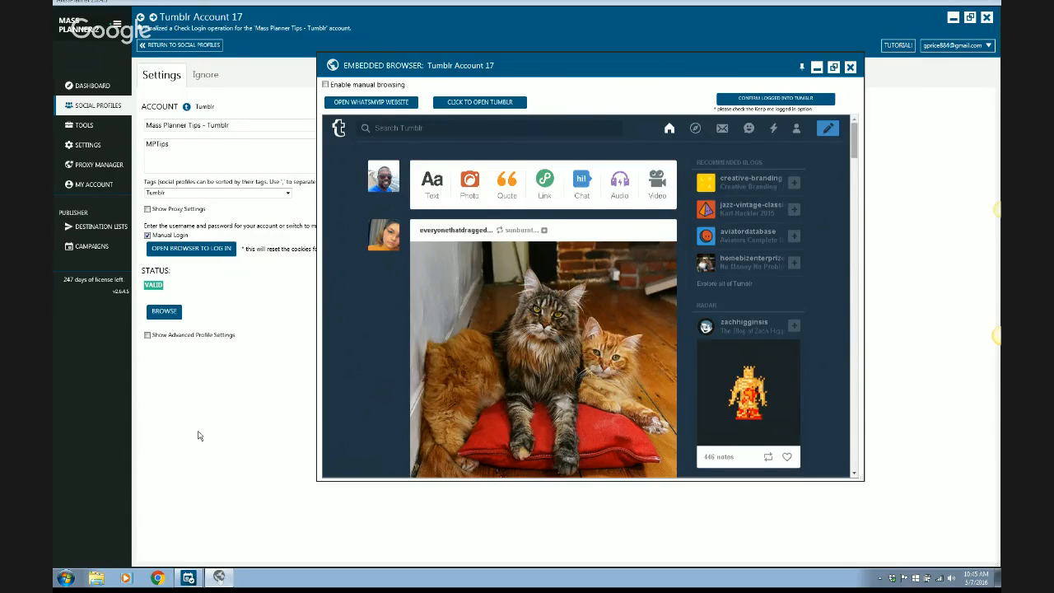
pyautogui.click(850, 68)
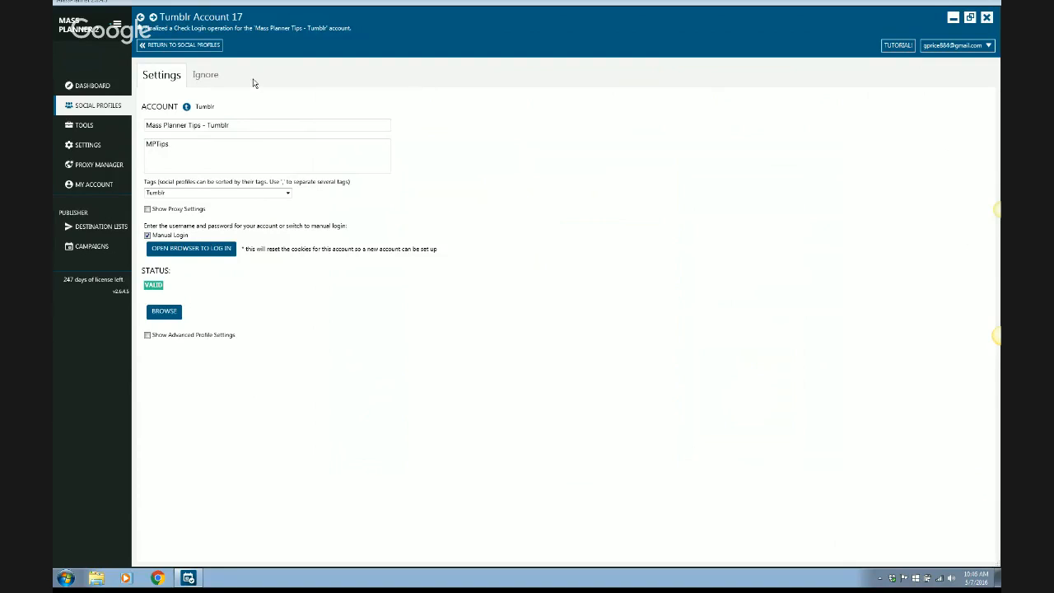
# View the account's ignore list and return to the account settings.
pyautogui.click(223, 75)
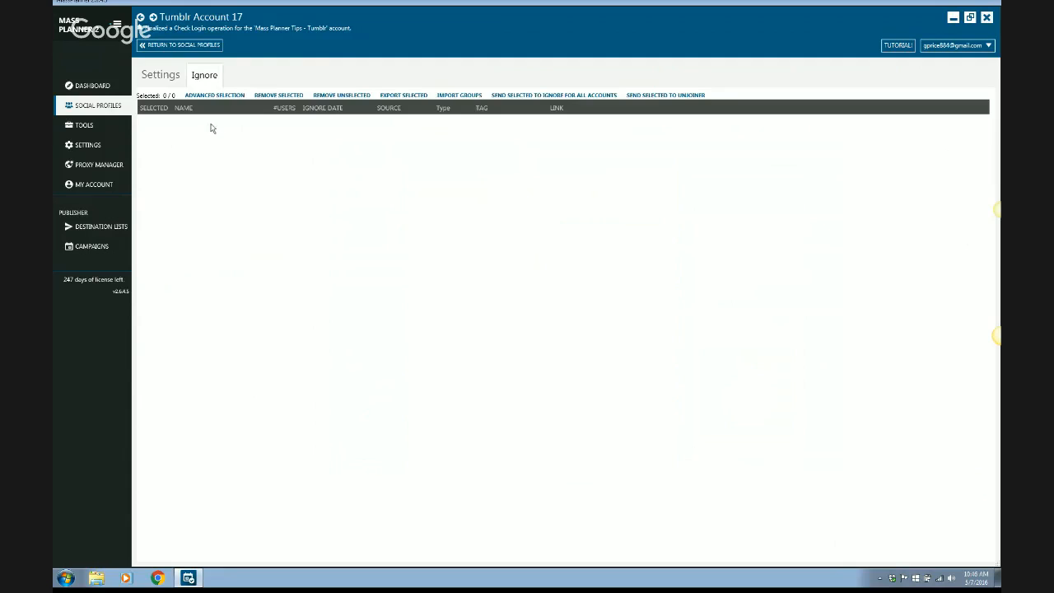
pyautogui.click(168, 77)
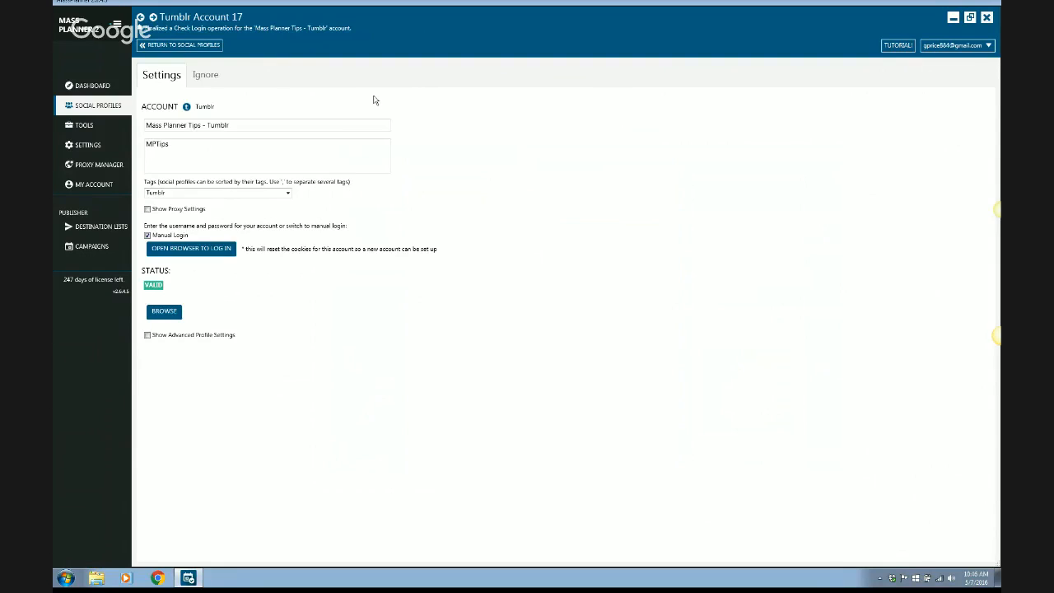
# Turn off manual login and enter the account's email as the login username.
pyautogui.click(148, 236)
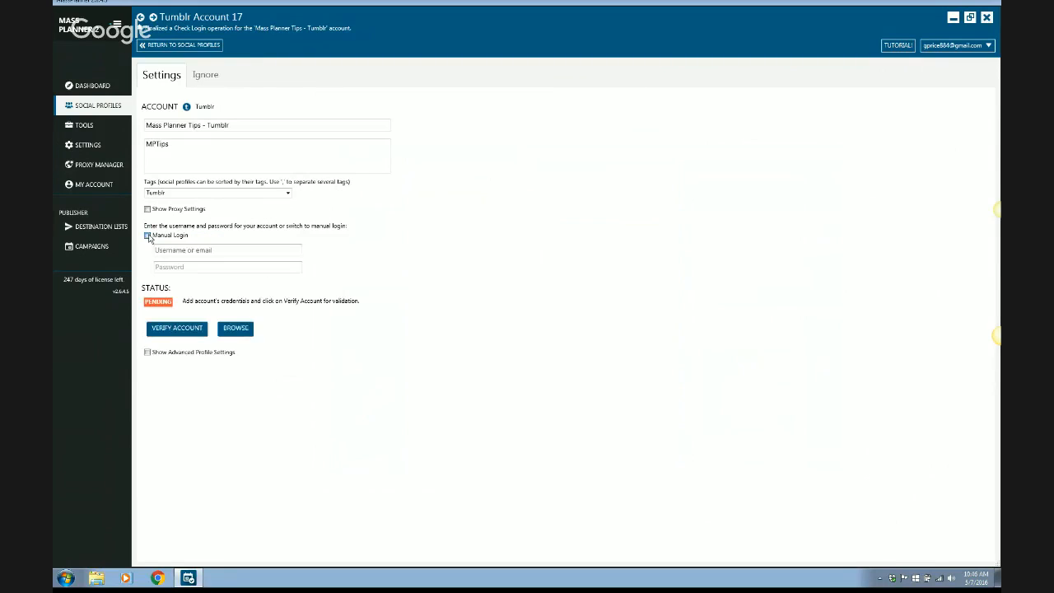
pyautogui.click(196, 250)
pyautogui.press('Tab')
# Enter the account password and submit the Tumblr account for verification.
pyautogui.write('*****')
pyautogui.press('BackSpace')
pyautogui.press('BackSpace')
pyautogui.press('BackSpace')
pyautogui.press('BackSpace')
pyautogui.press('BackSpace')
pyautogui.write('********')
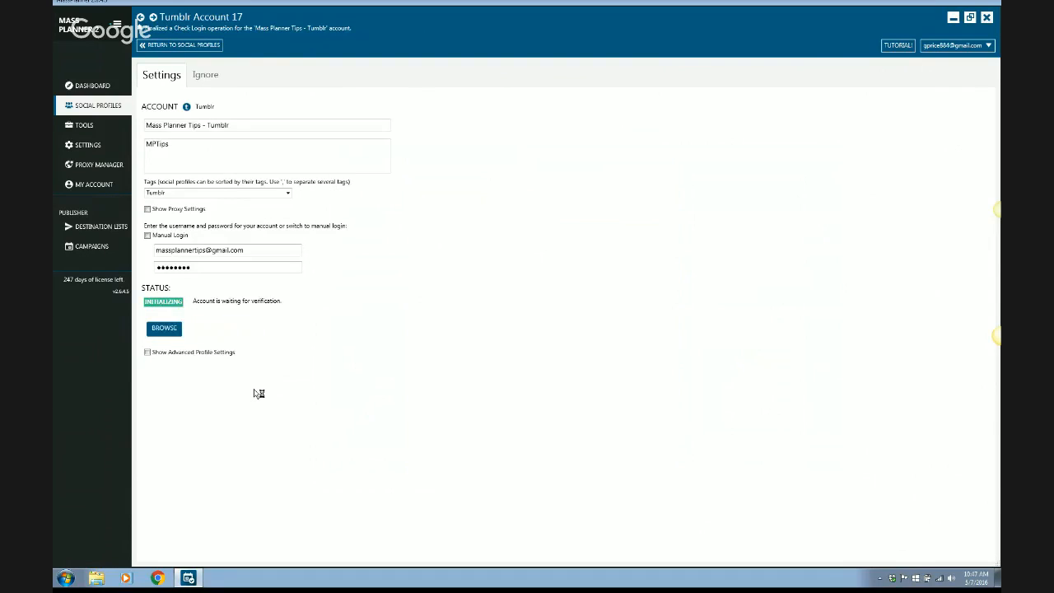
# Open the account's embedded browser and enlarge its window to watch the automatic login.
pyautogui.click(165, 328)
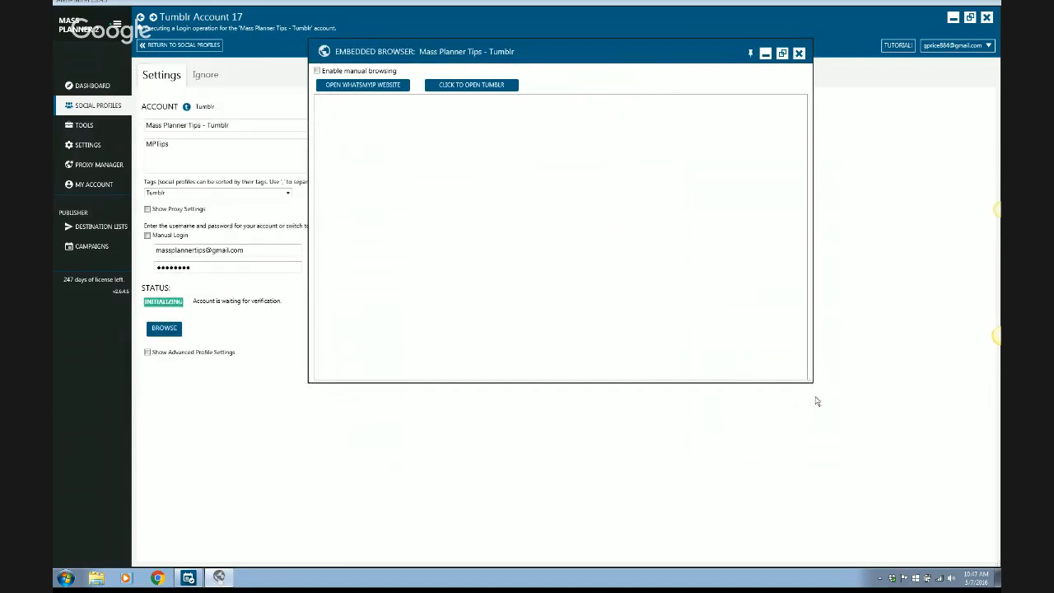
pyautogui.moveTo(816, 402); pyautogui.dragTo(888, 512)
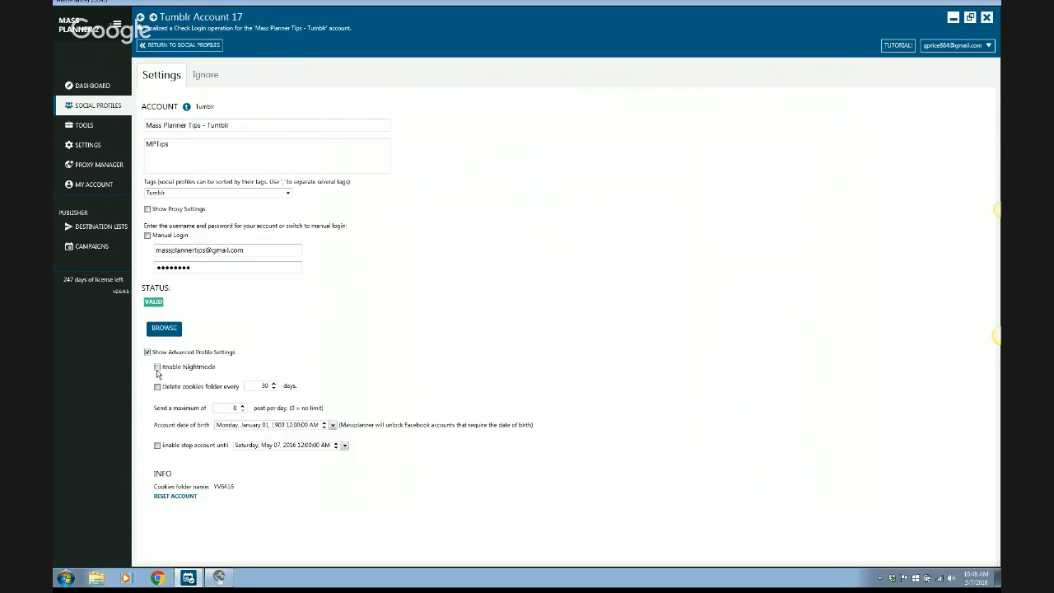
# Examine the Nightmode options in the advanced profile settings, switching Nightmode on and back off.
pyautogui.click(157, 368)
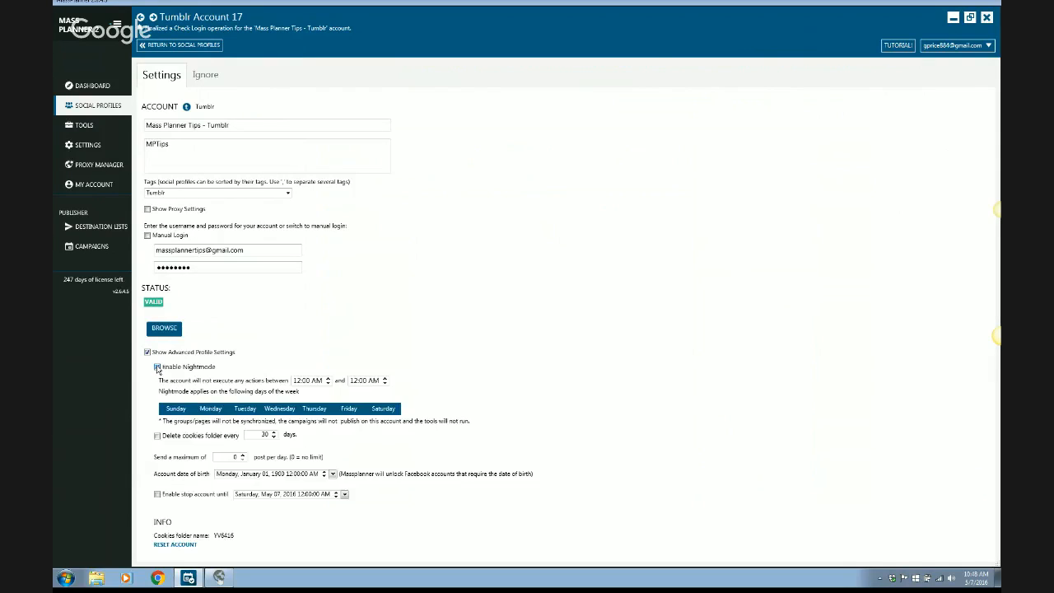
pyautogui.click(158, 367)
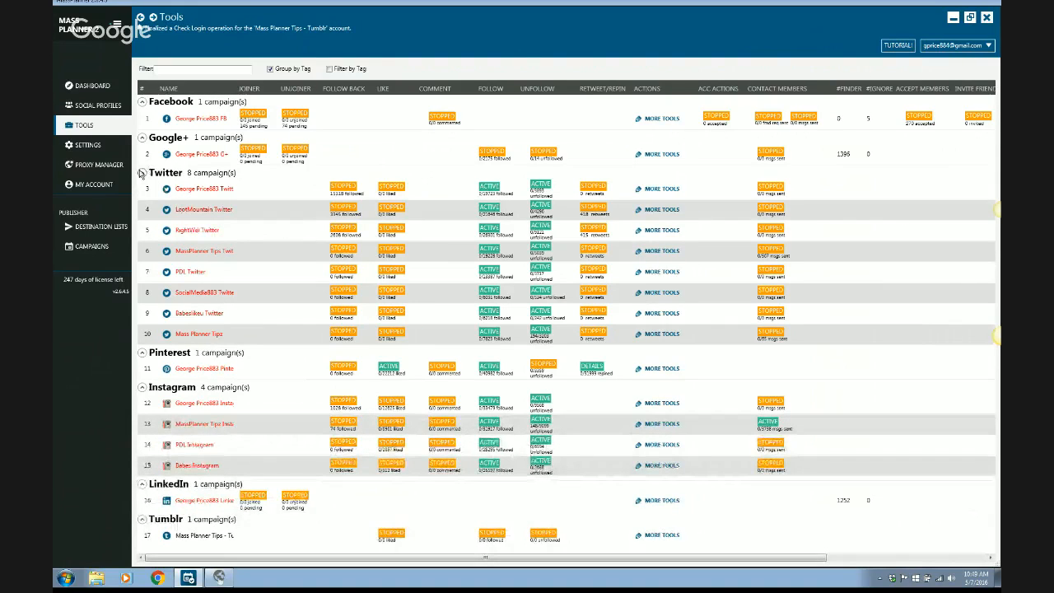
# Collapse the Facebook, Google+, Twitter, Pinterest, Instagram and LinkedIn groups in the tools list, leaving Tumblr expanded.
pyautogui.click(142, 173)
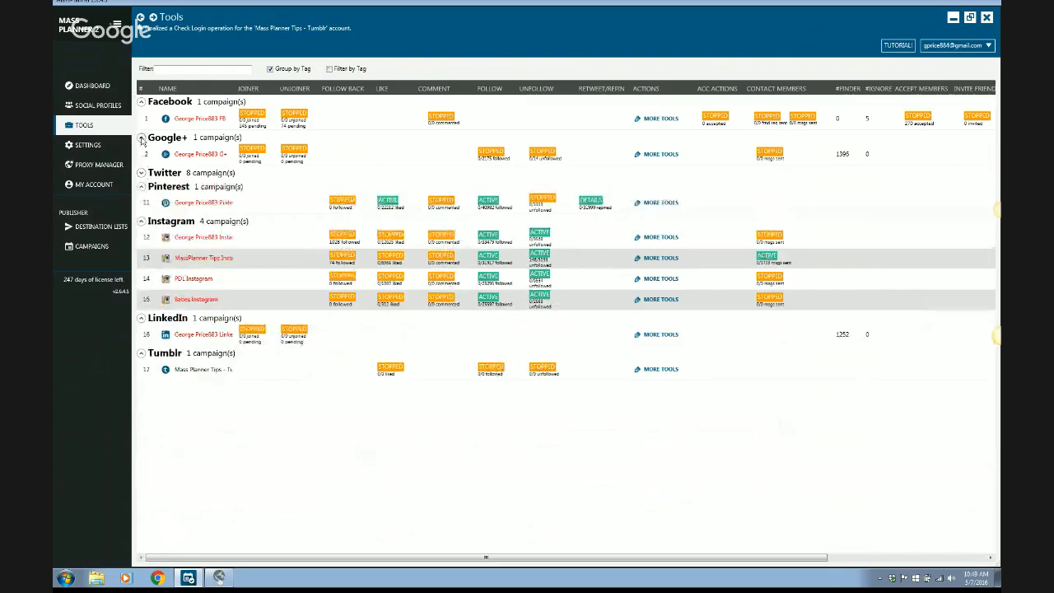
pyautogui.click(141, 136)
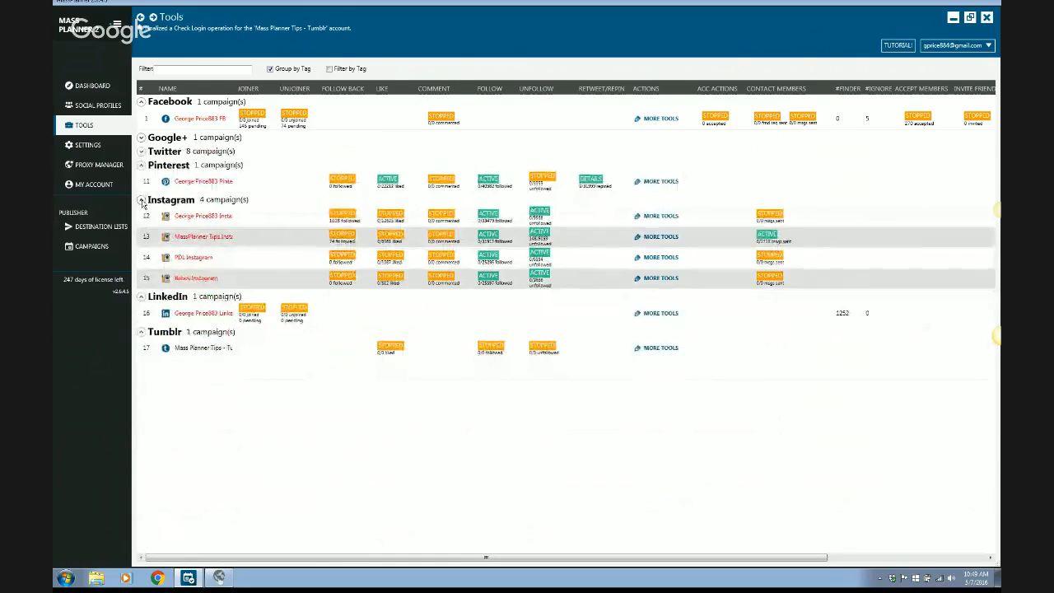
pyautogui.click(141, 199)
pyautogui.click(142, 165)
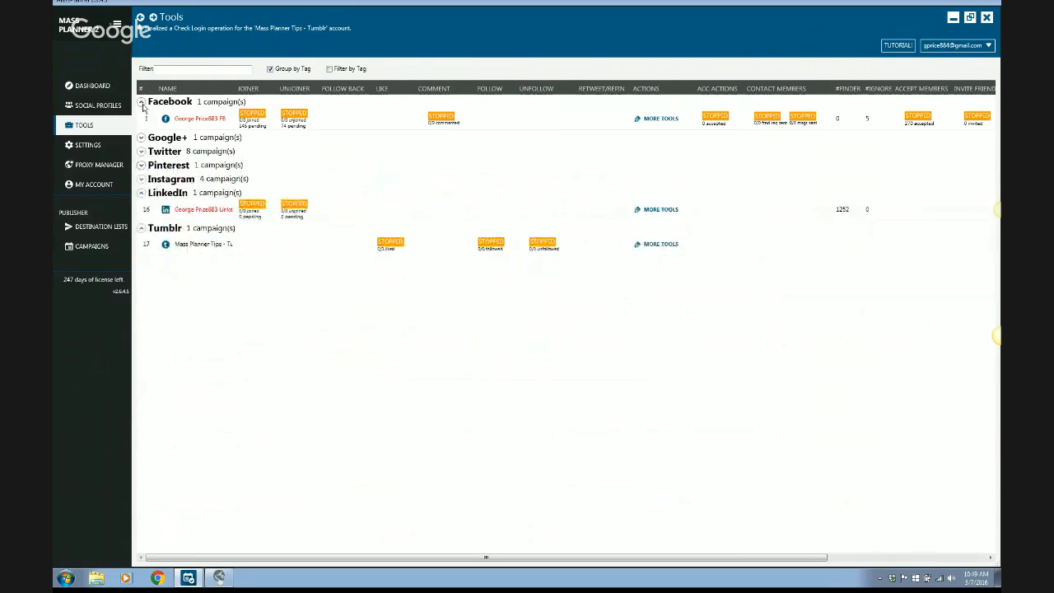
pyautogui.click(141, 101)
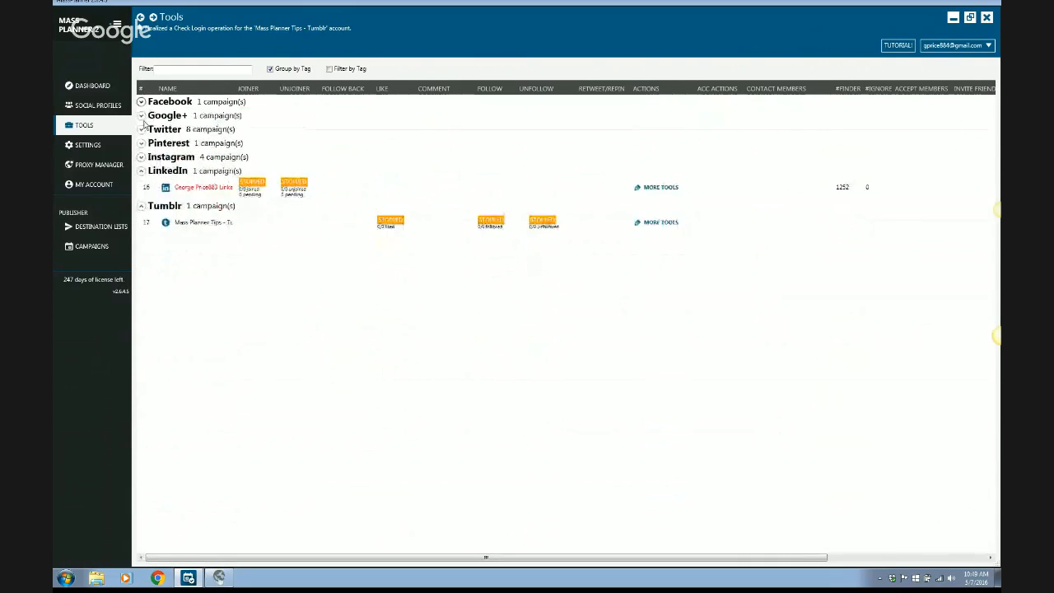
pyautogui.click(141, 171)
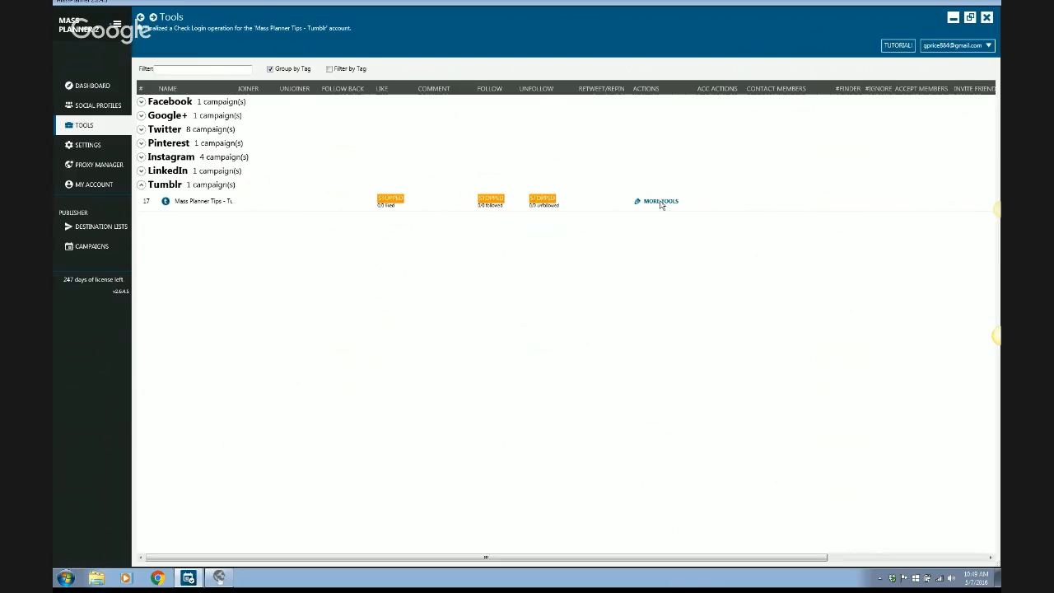
# Open the tools of the Mass Planner Tips - Tumblr account and view its Follow settings and follow sources.
pyautogui.click(660, 202)
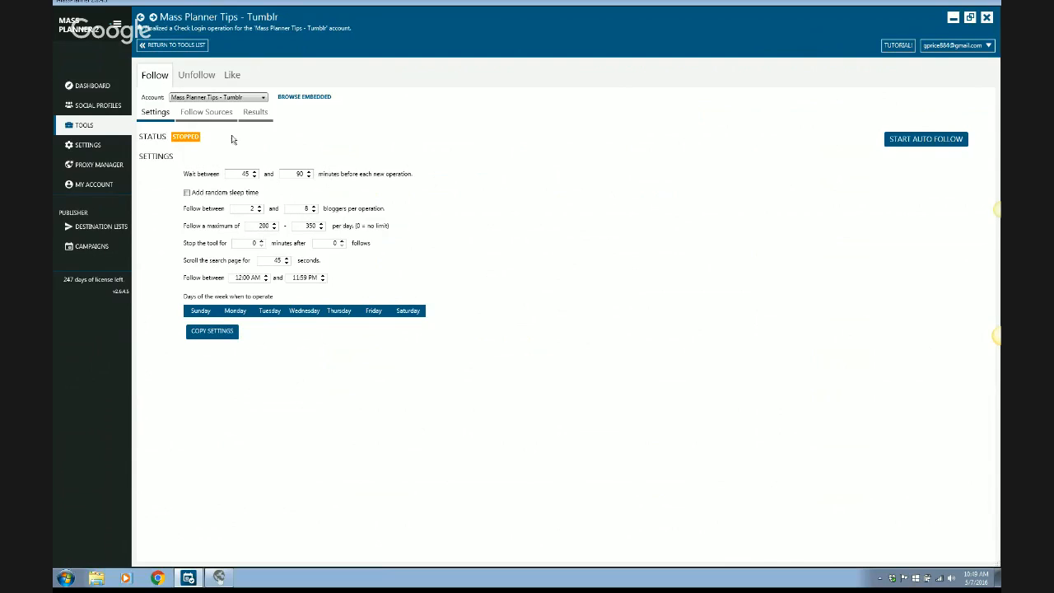
pyautogui.click(212, 115)
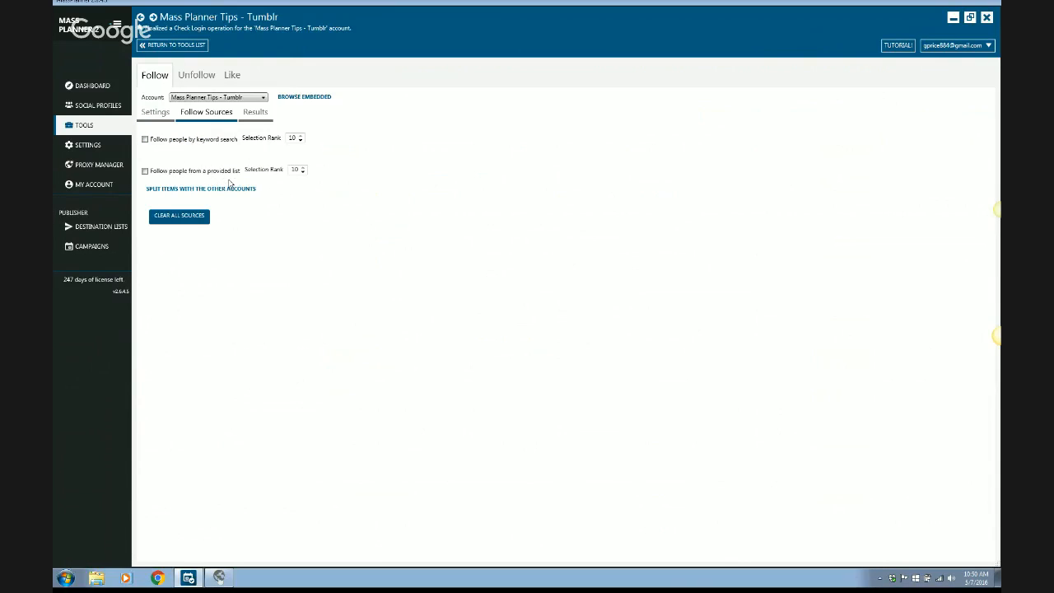
# Enable following people from a provided list and open the recommended My Work From Home Opportunities blog in the embedded browser.
pyautogui.click(145, 171)
pyautogui.click(158, 202)
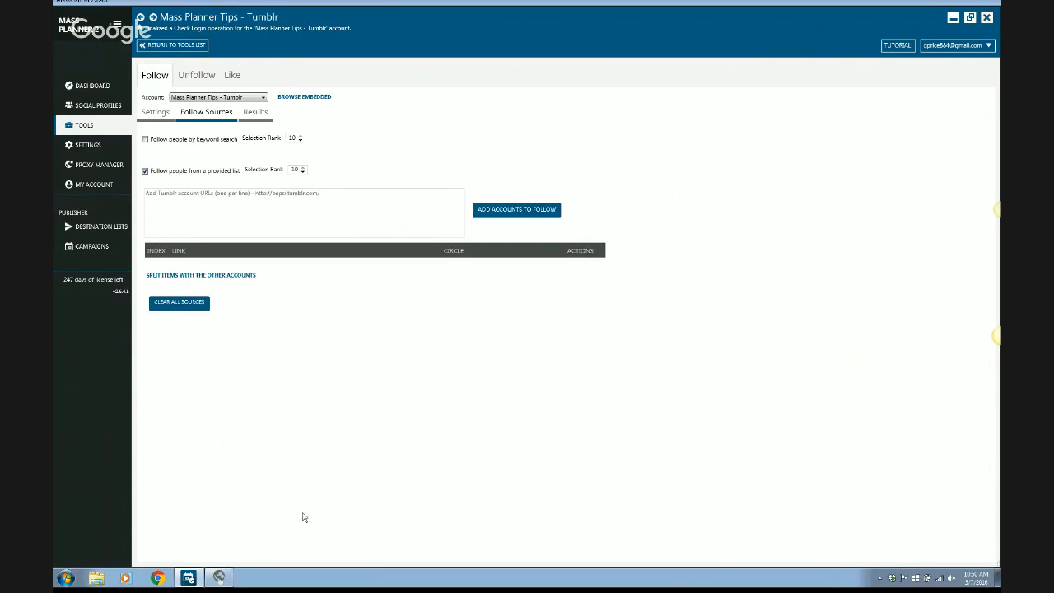
pyautogui.click(218, 580)
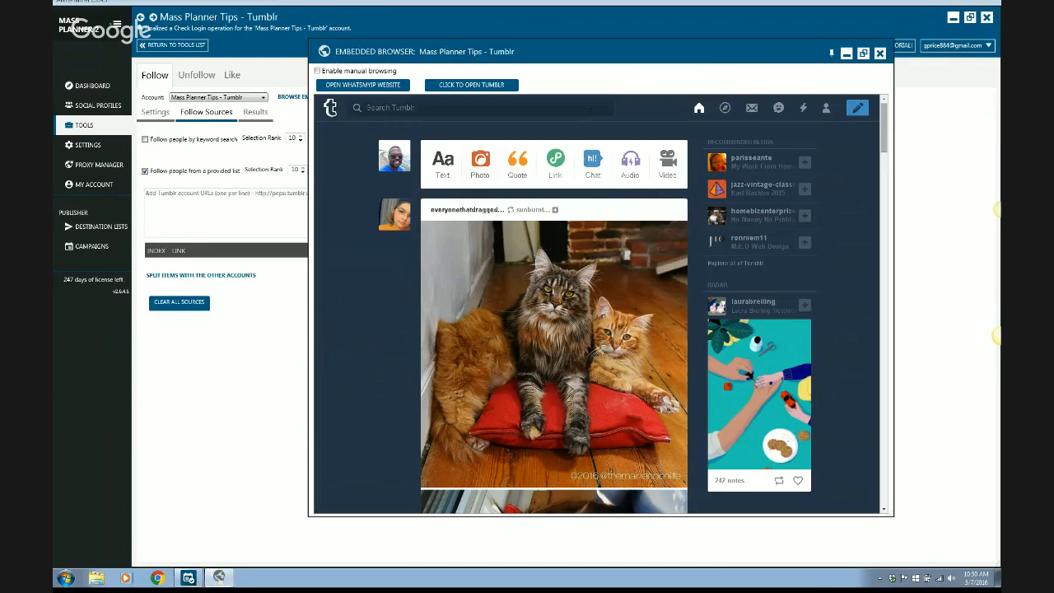
pyautogui.click(590, 110)
pyautogui.moveTo(754, 160)
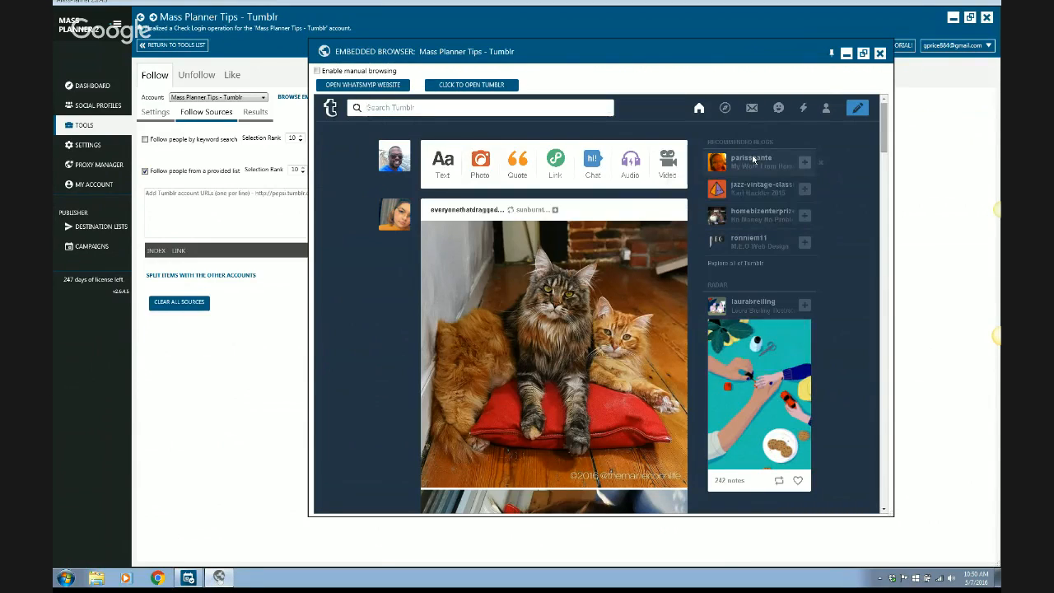
pyautogui.click(753, 160)
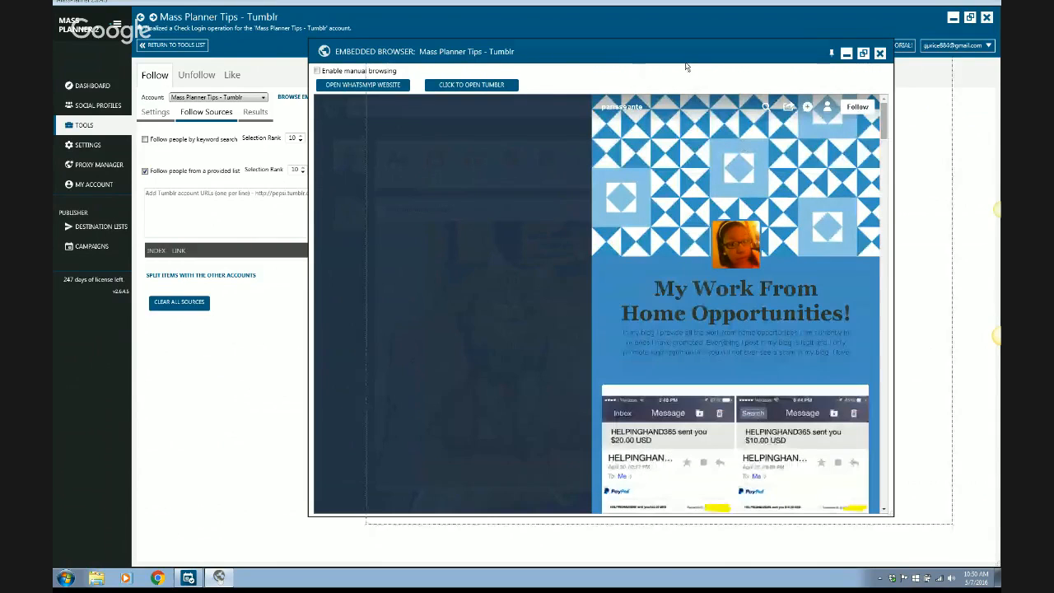
pyautogui.moveTo(687, 66); pyautogui.dragTo(689, 68)
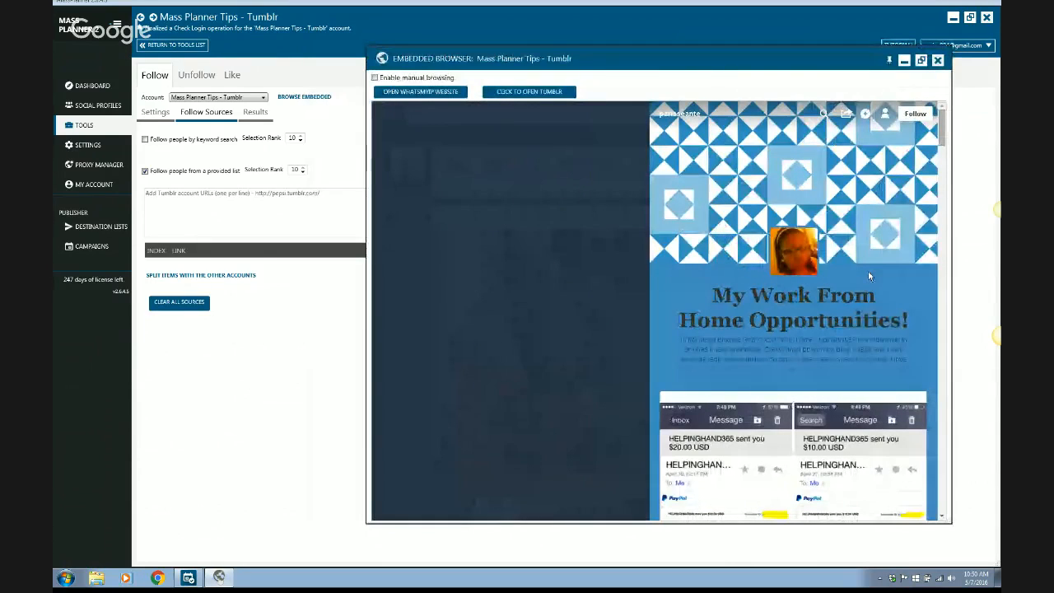
pyautogui.scroll(-1, 869, 271)
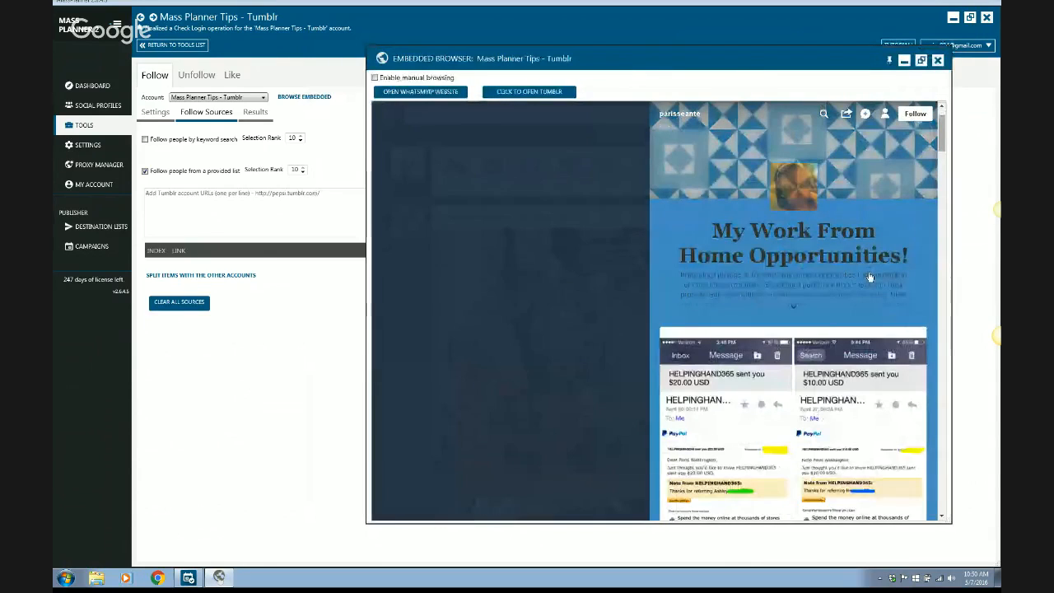
pyautogui.scroll(-4, 869, 278)
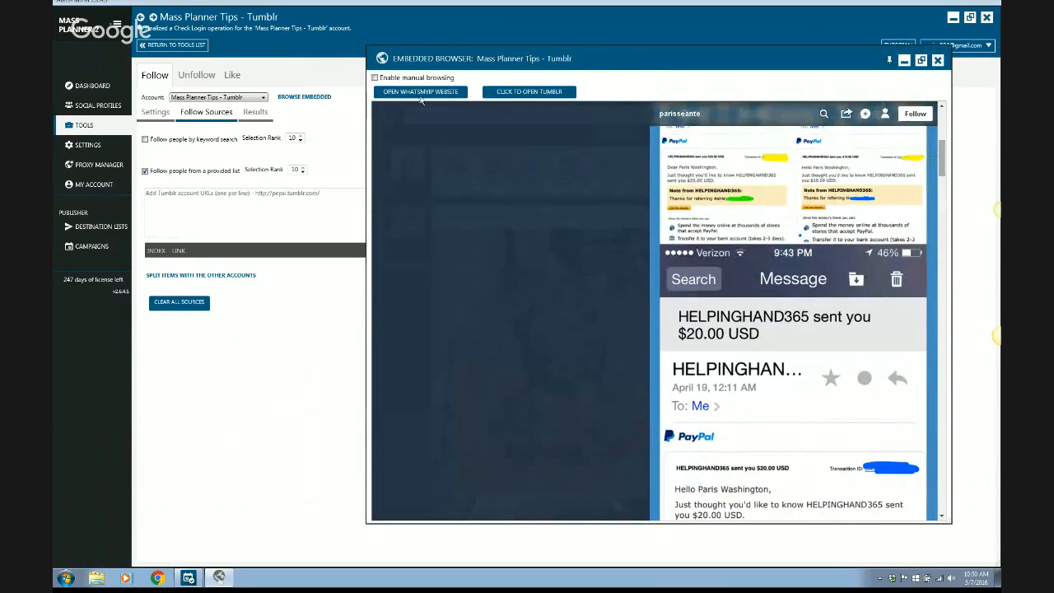
# Enable manual browsing and load the My Work From Home Opportunities blog's own address, closing the extra window it opens.
pyautogui.click(375, 78)
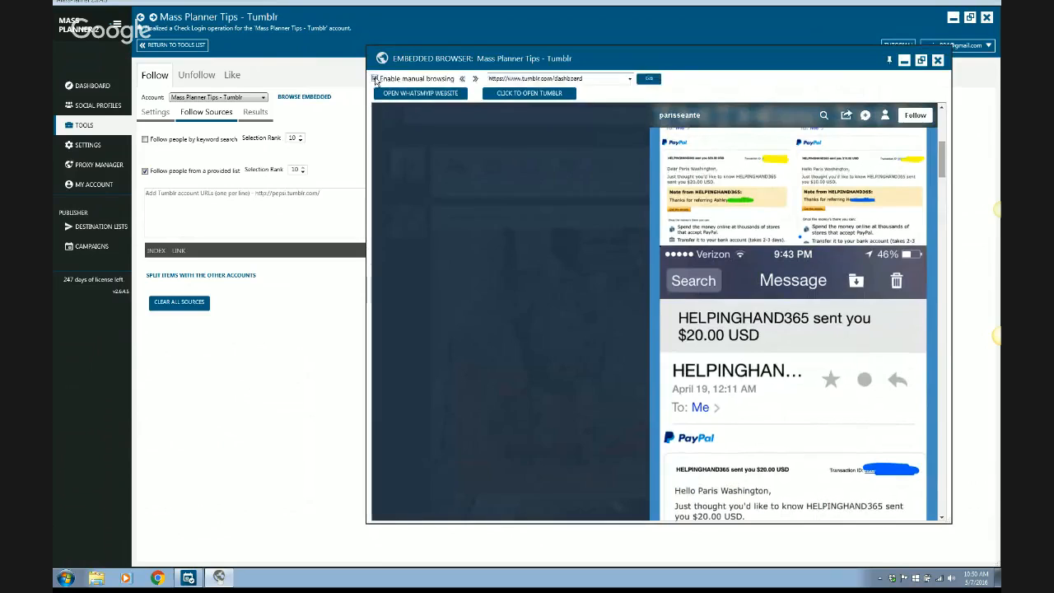
pyautogui.scroll(-1, 376, 80)
pyautogui.scroll(8, 595, 79)
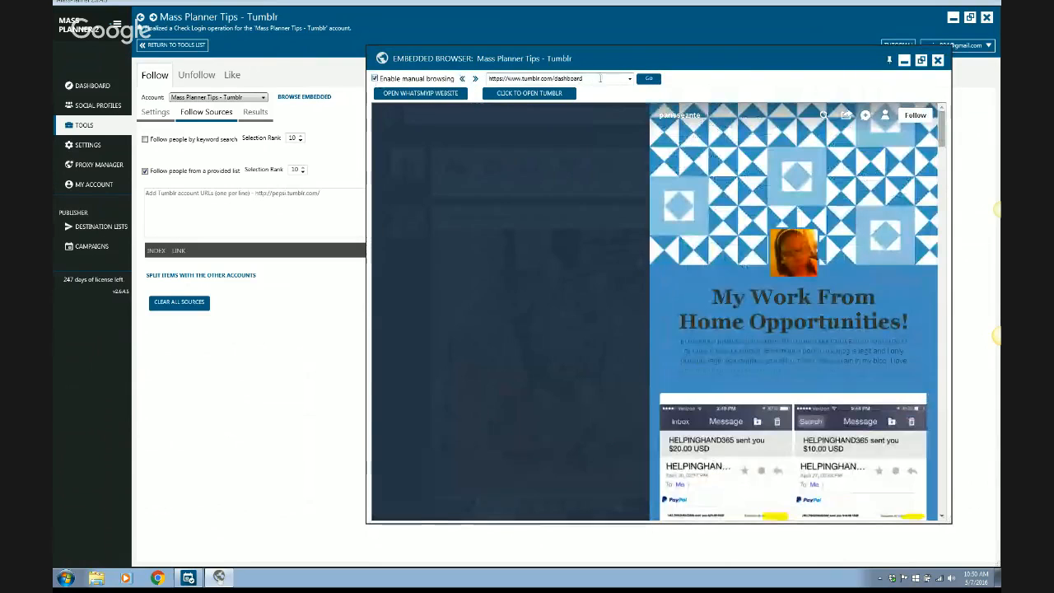
pyautogui.click(675, 117)
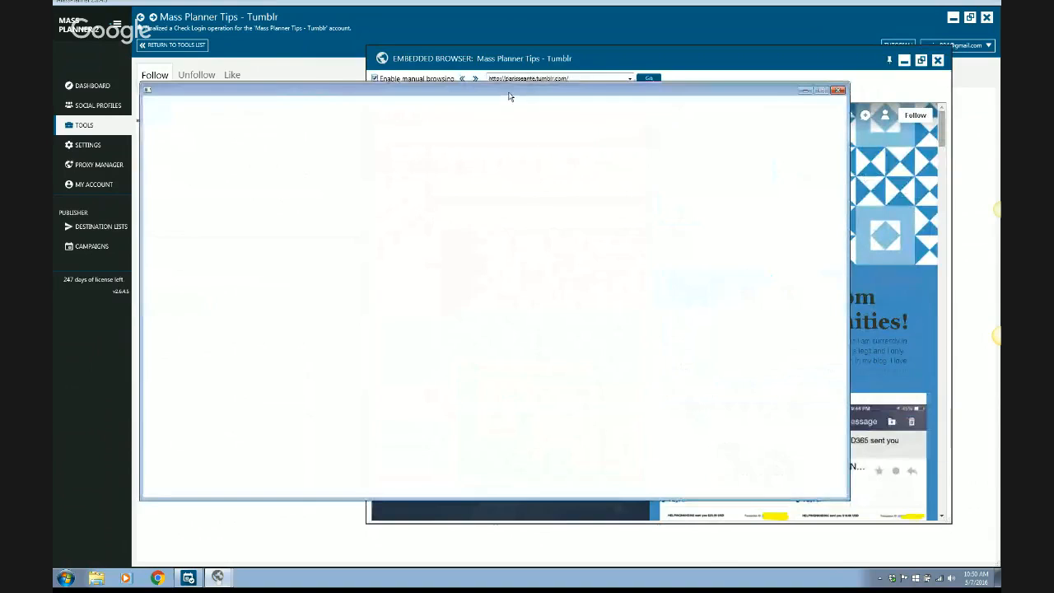
pyautogui.moveTo(509, 97); pyautogui.dragTo(606, 244)
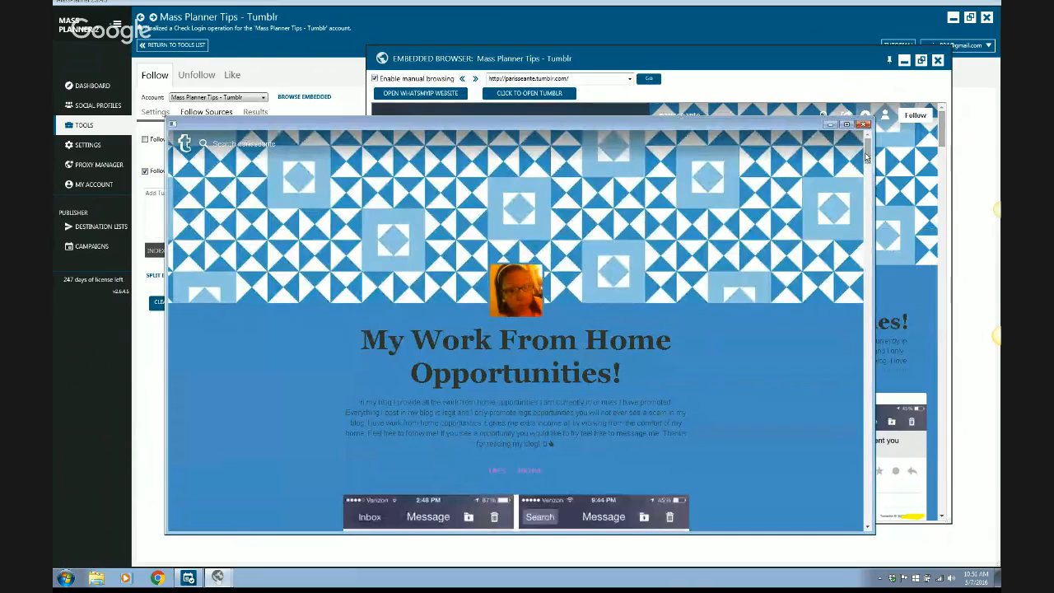
pyautogui.moveTo(871, 178); pyautogui.dragTo(858, 142)
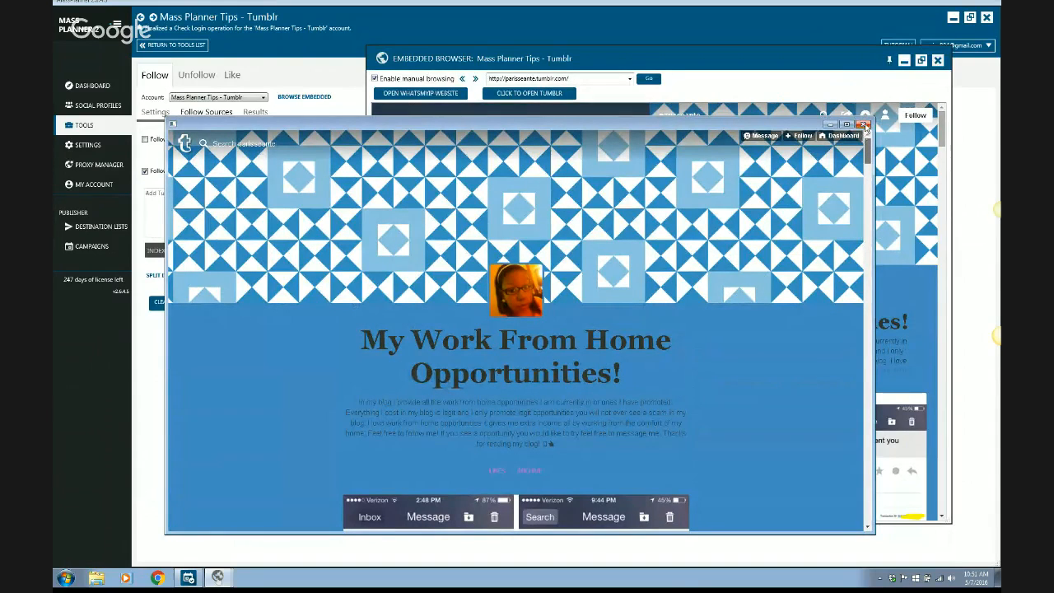
pyautogui.click(864, 124)
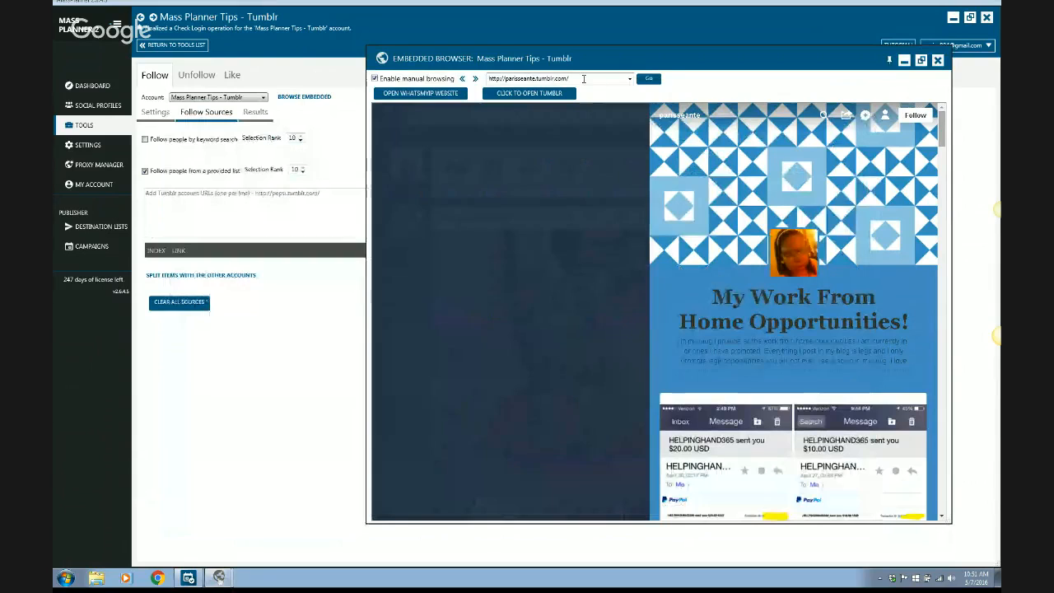
# Copy the blog's address from the embedded browser into the list of account URLs to follow, and dismiss the Avast notification.
pyautogui.click(583, 78)
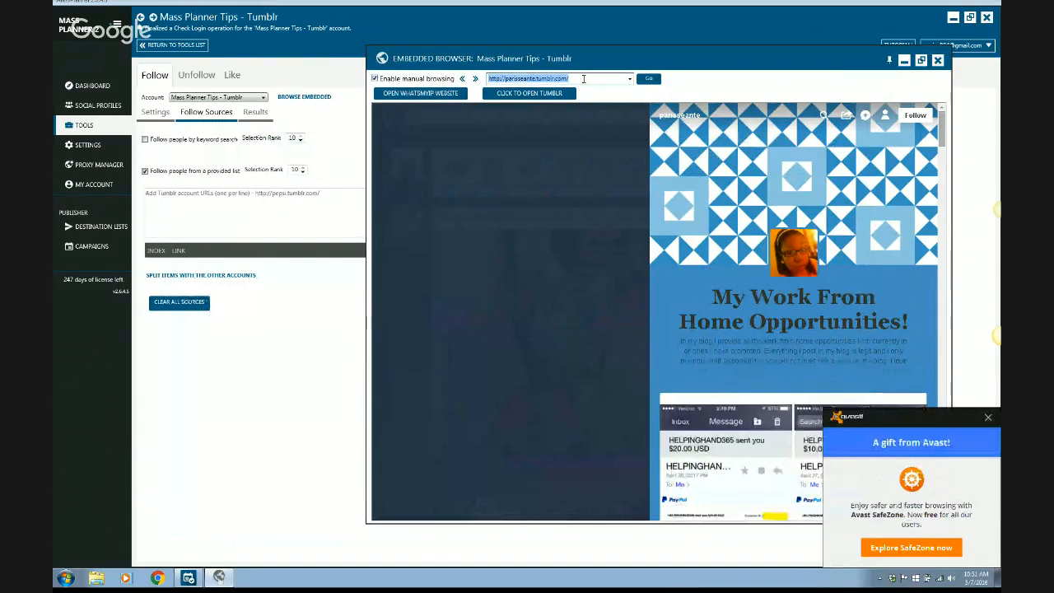
pyautogui.rightClick(583, 78)
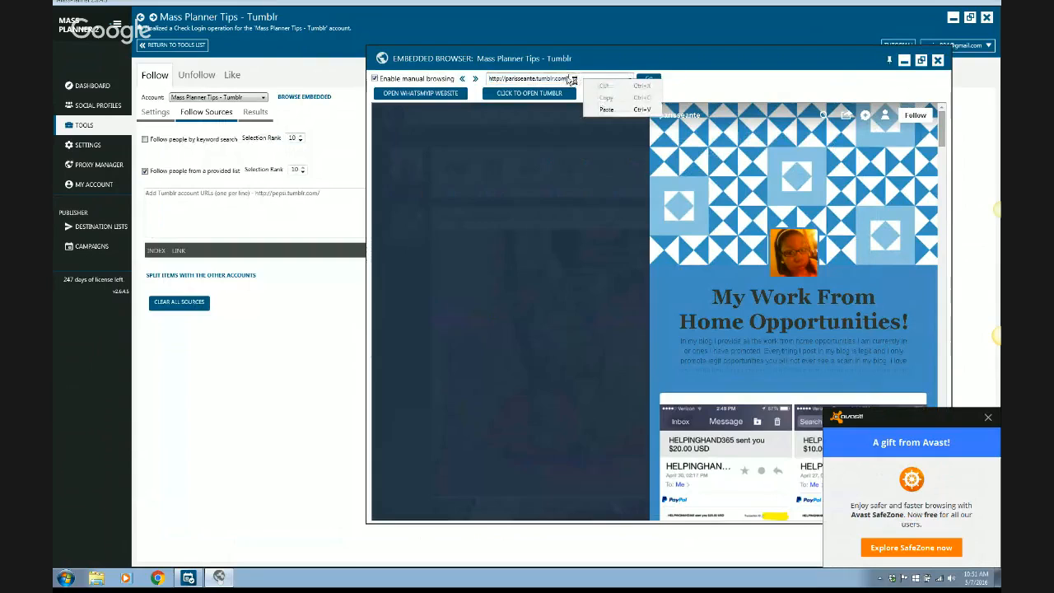
pyautogui.click(568, 78)
pyautogui.tripleClick(568, 78)
pyautogui.hotkey('ctrl', 'c')
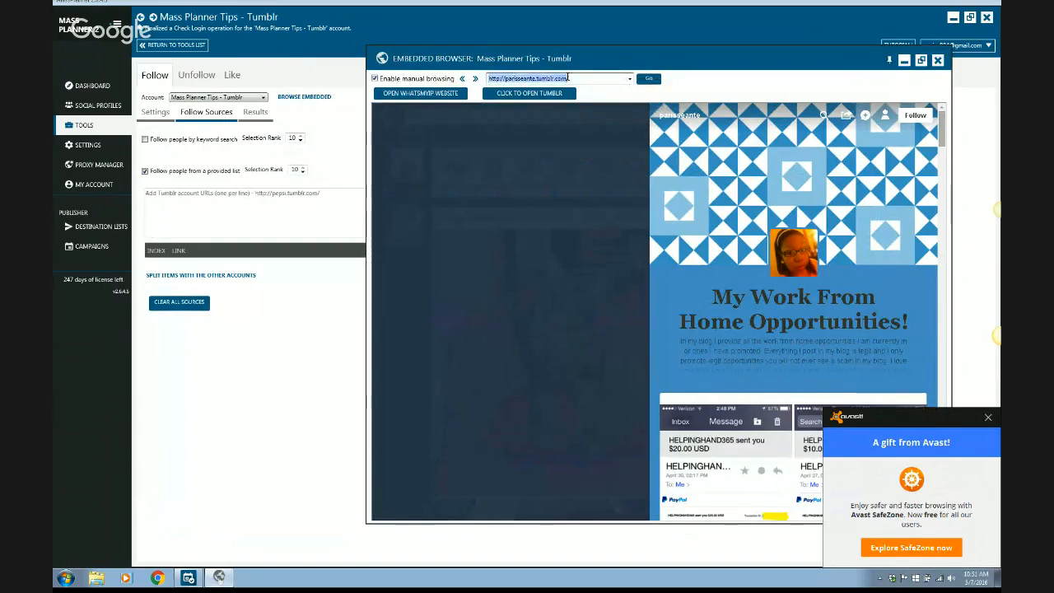
pyautogui.click(278, 199)
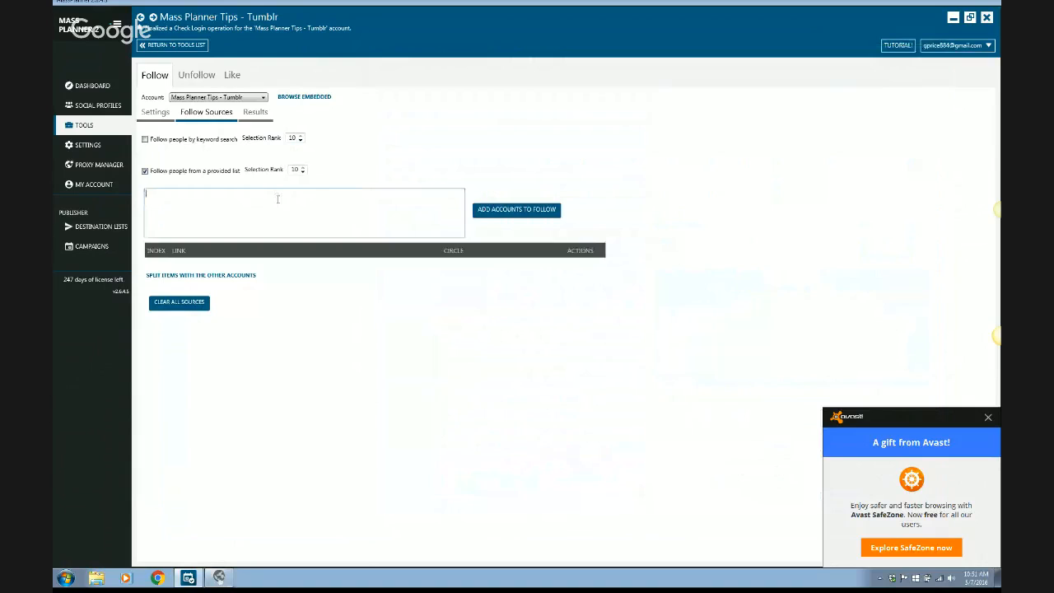
pyautogui.hotkey('ctrl', 'v')
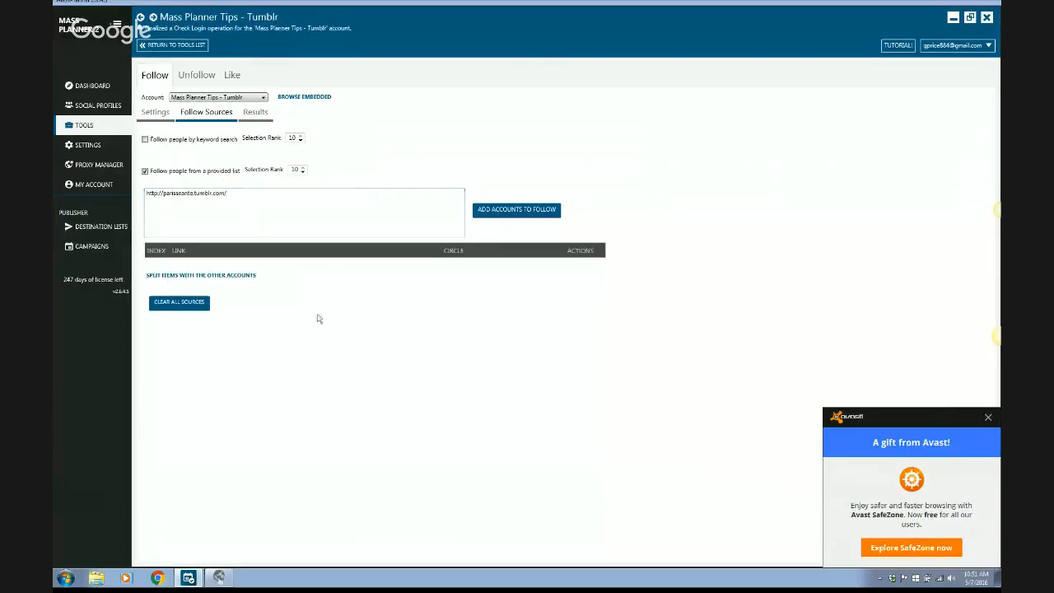
pyautogui.click(989, 419)
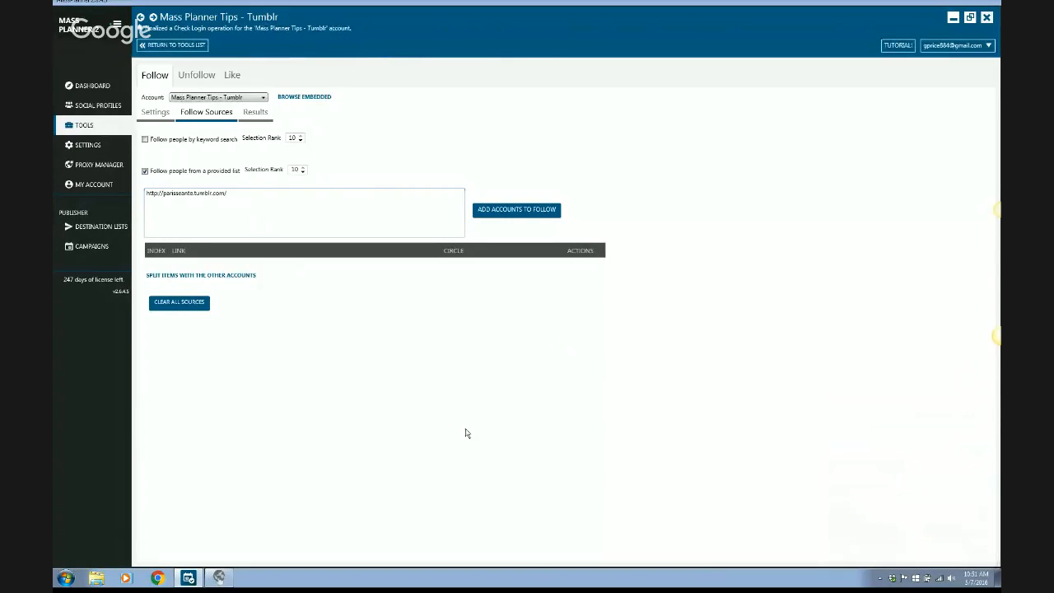
# Open the recommended homebizenterprize blog in the embedded browser and load its own address, closing the extra window.
pyautogui.click(228, 576)
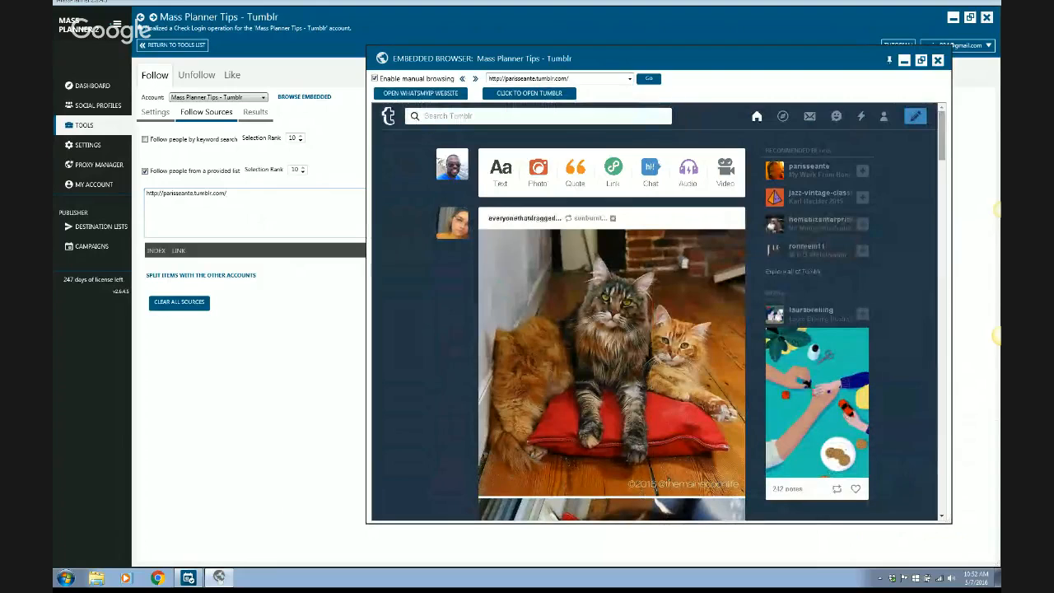
pyautogui.click(825, 225)
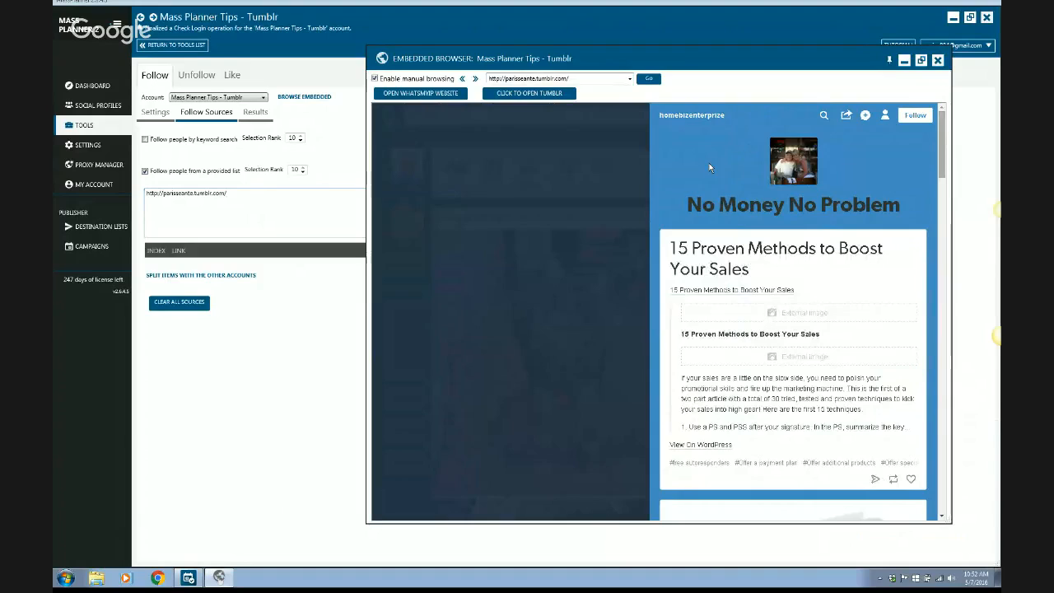
pyautogui.click(693, 118)
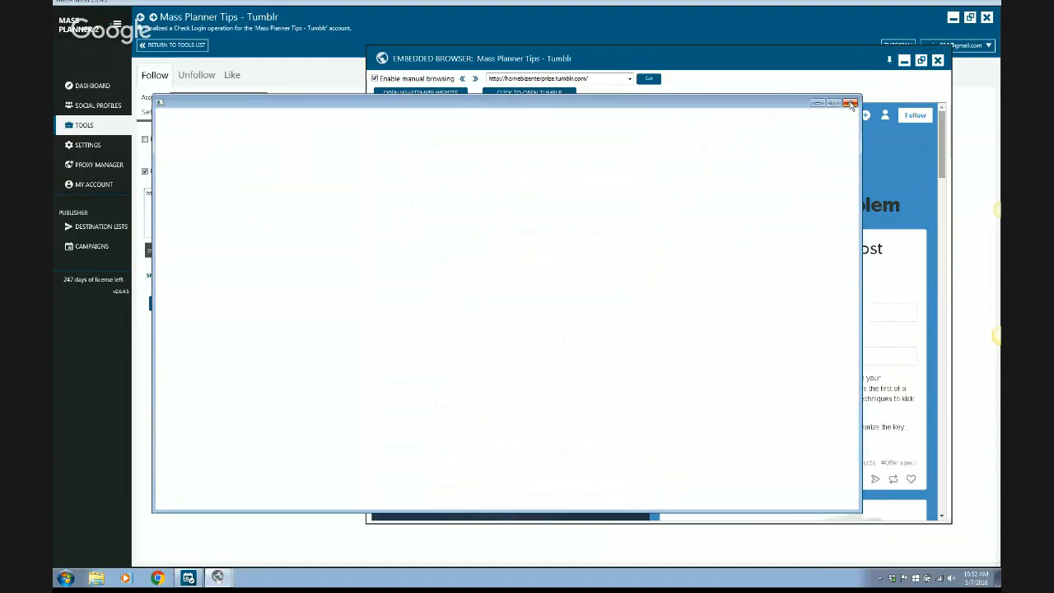
pyautogui.click(851, 104)
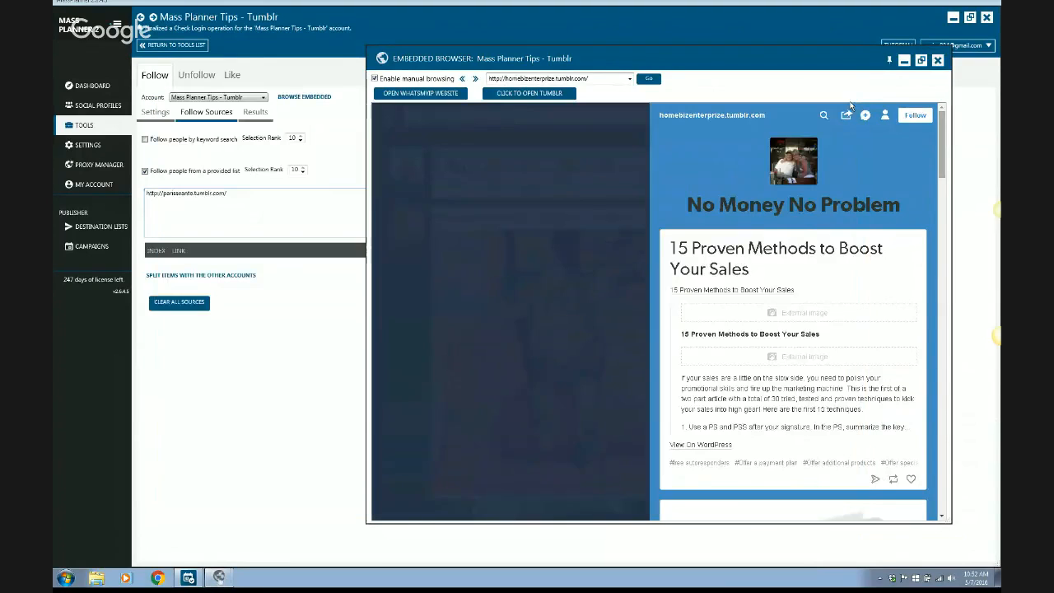
pyautogui.click(602, 82)
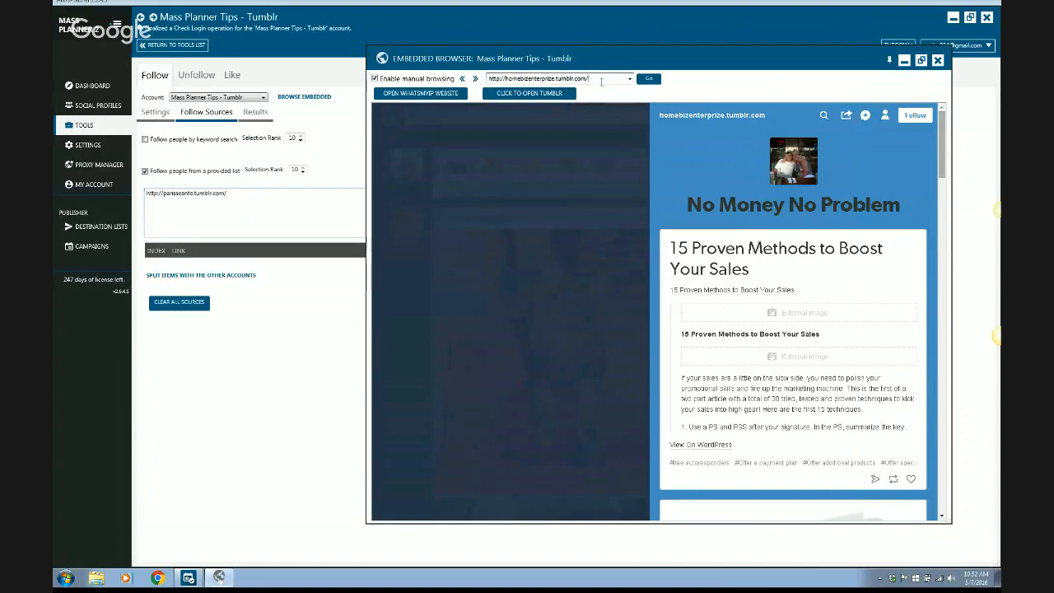
pyautogui.doubleClick(601, 81)
pyautogui.hotkey('ctrl', 'c')
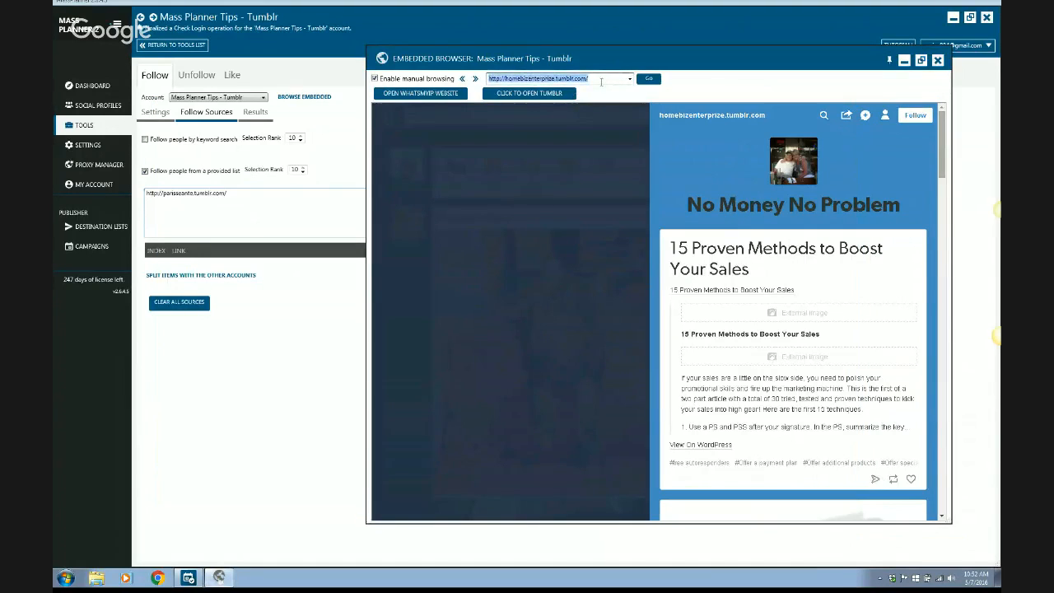
pyautogui.click(219, 212)
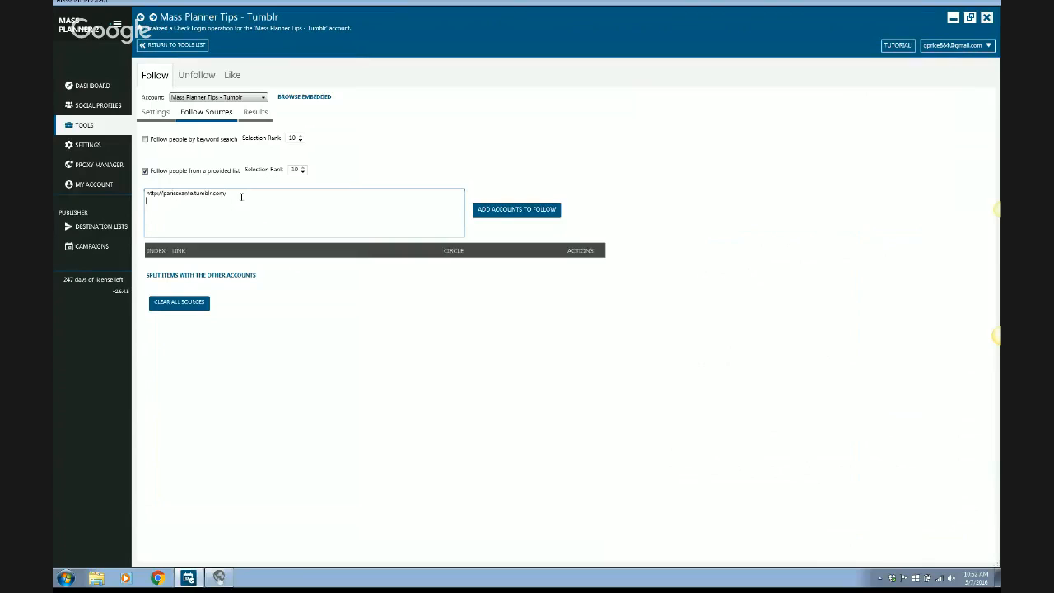
pyautogui.hotkey('ctrl', 'v')
# Search Tumblr in the embedded browser for the suggested term "virtual assistance jobs" and reposition the browser window.
pyautogui.click(220, 578)
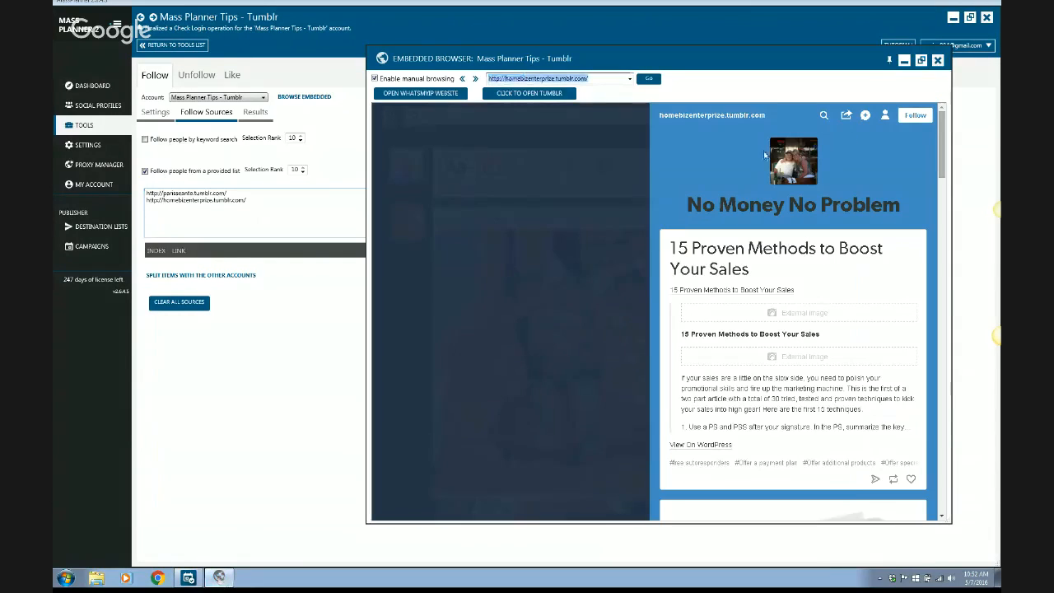
pyautogui.click(598, 160)
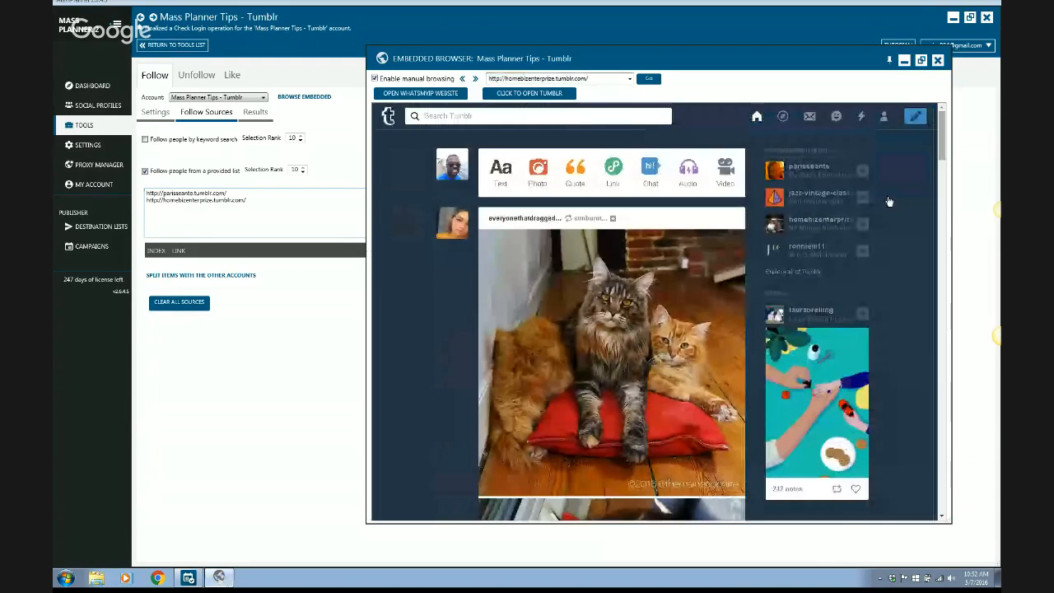
pyautogui.moveTo(817, 257)
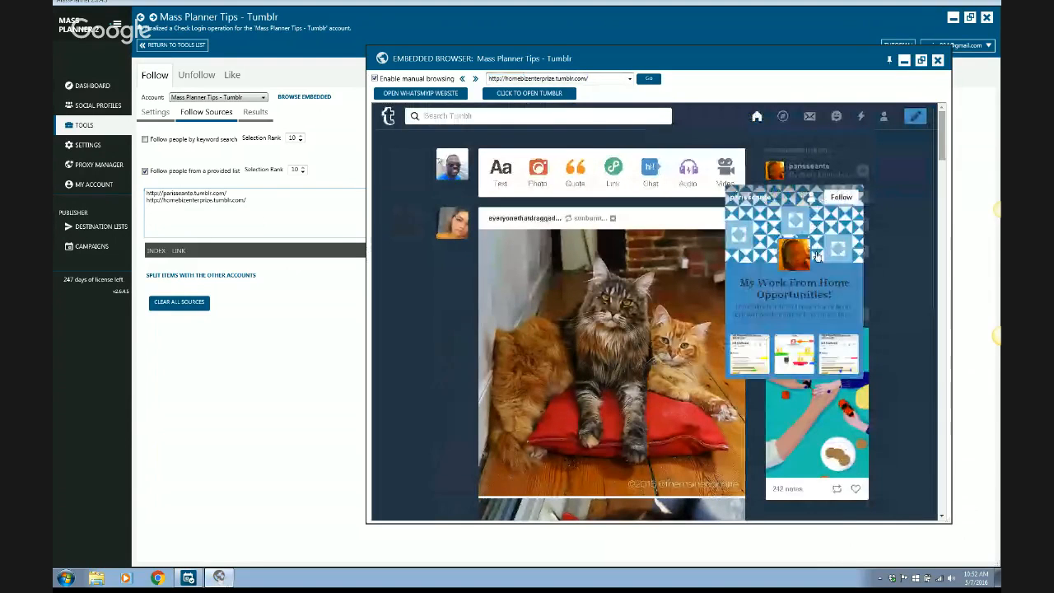
pyautogui.click(654, 118)
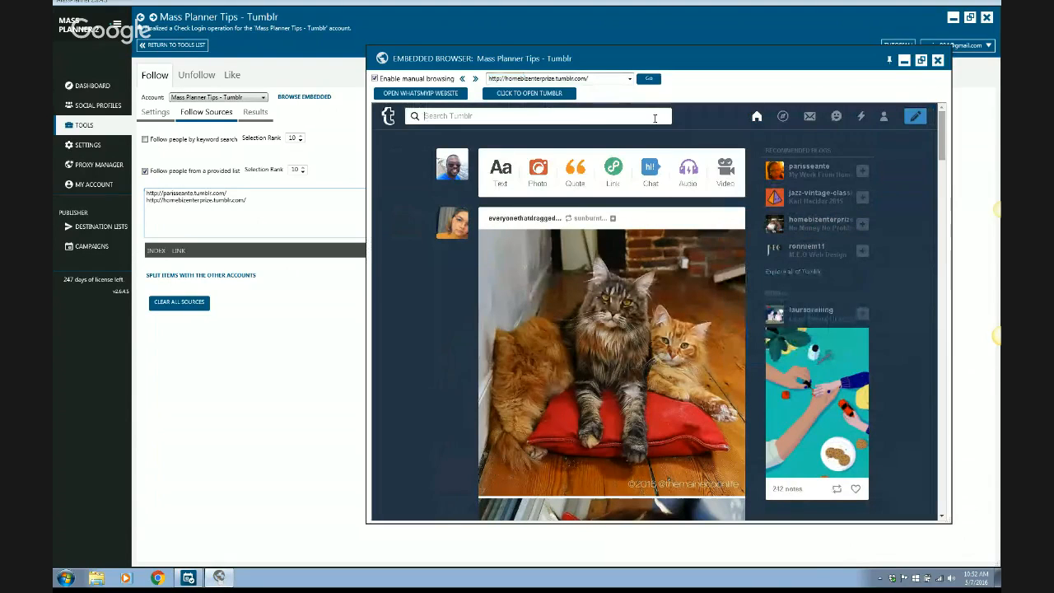
pyautogui.write('virtual assis')
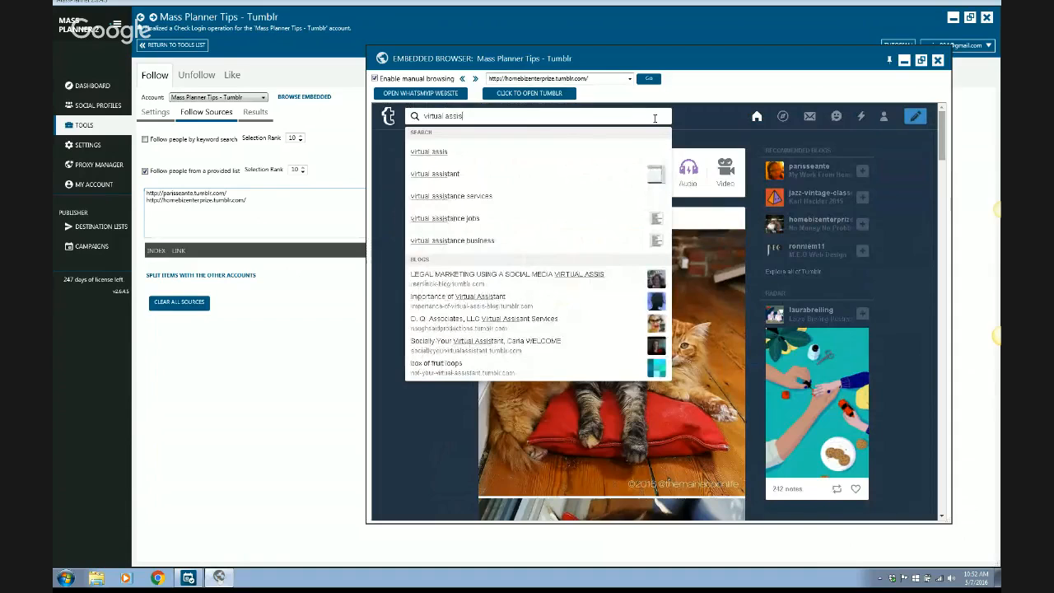
pyautogui.press('Down')
pyautogui.press('Down')
pyautogui.press('Down')
pyautogui.press('Down')
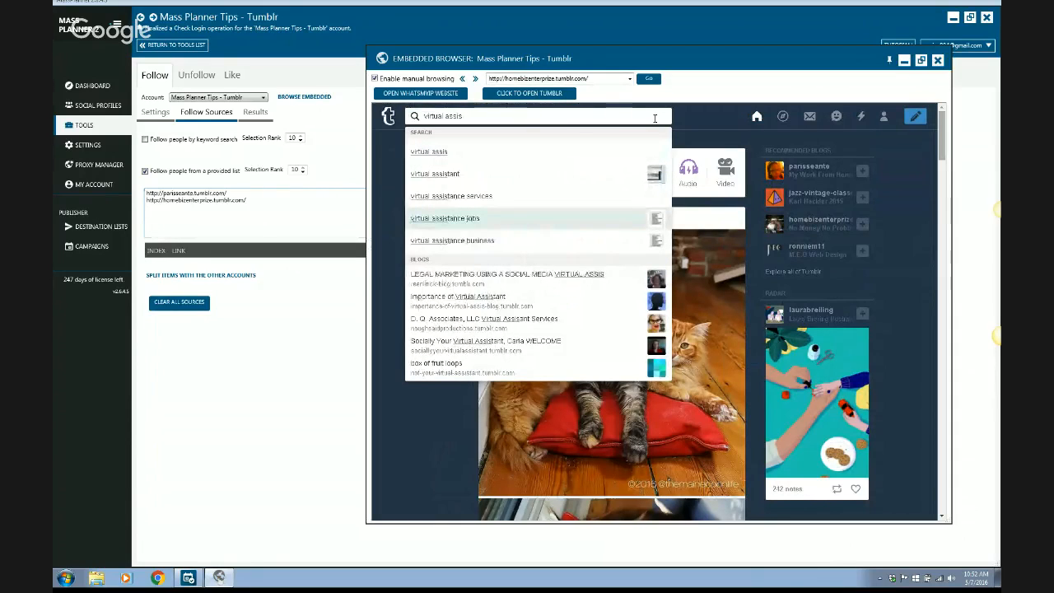
pyautogui.press('Return')
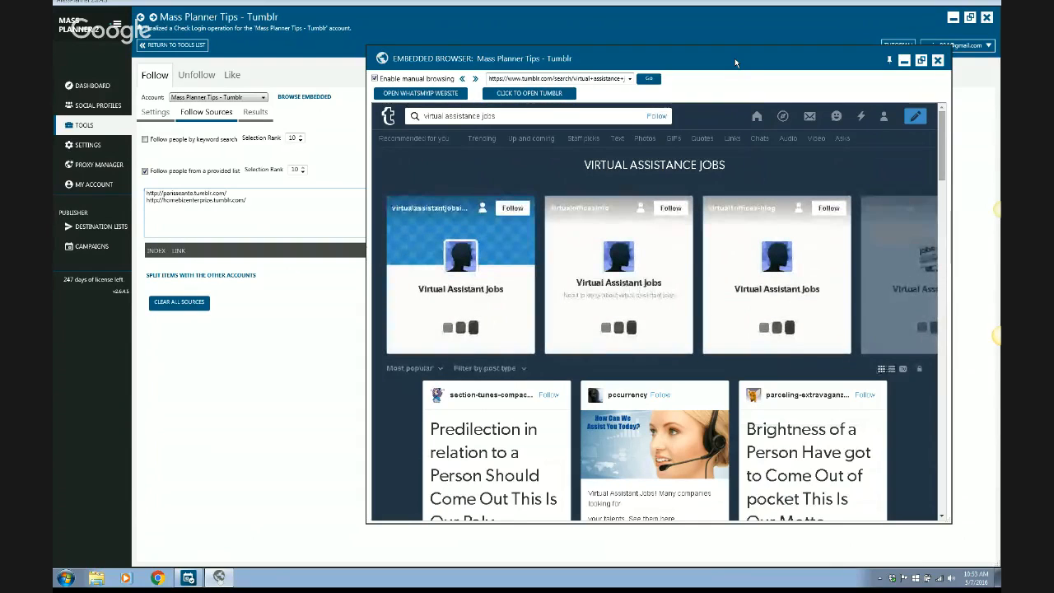
pyautogui.moveTo(734, 57); pyautogui.dragTo(682, 67)
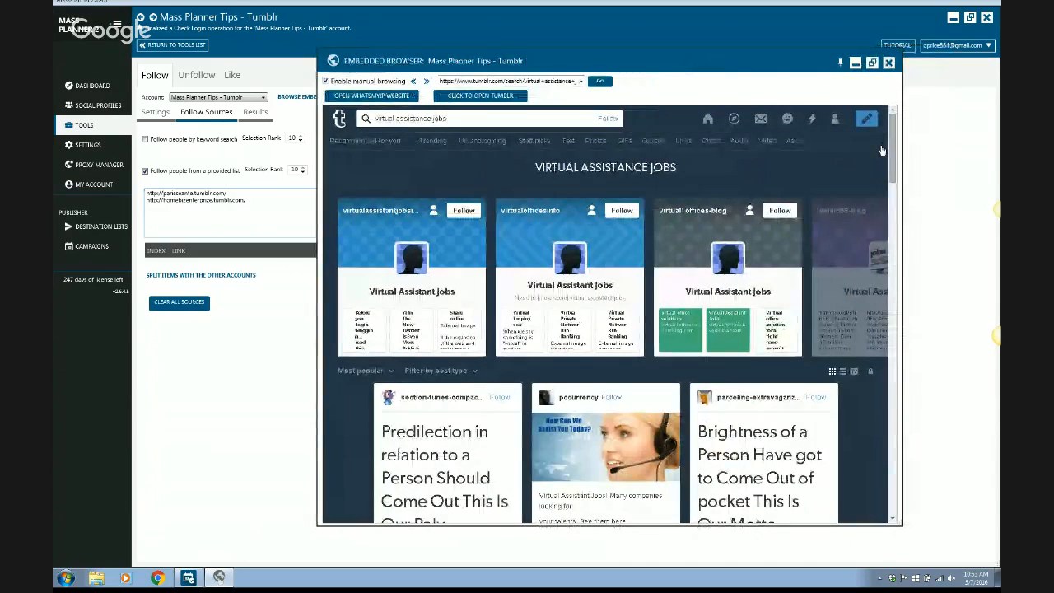
# Browse the "virtual assistance jobs" results for blogs suited to the follow list.
pyautogui.moveTo(896, 142); pyautogui.dragTo(898, 168)
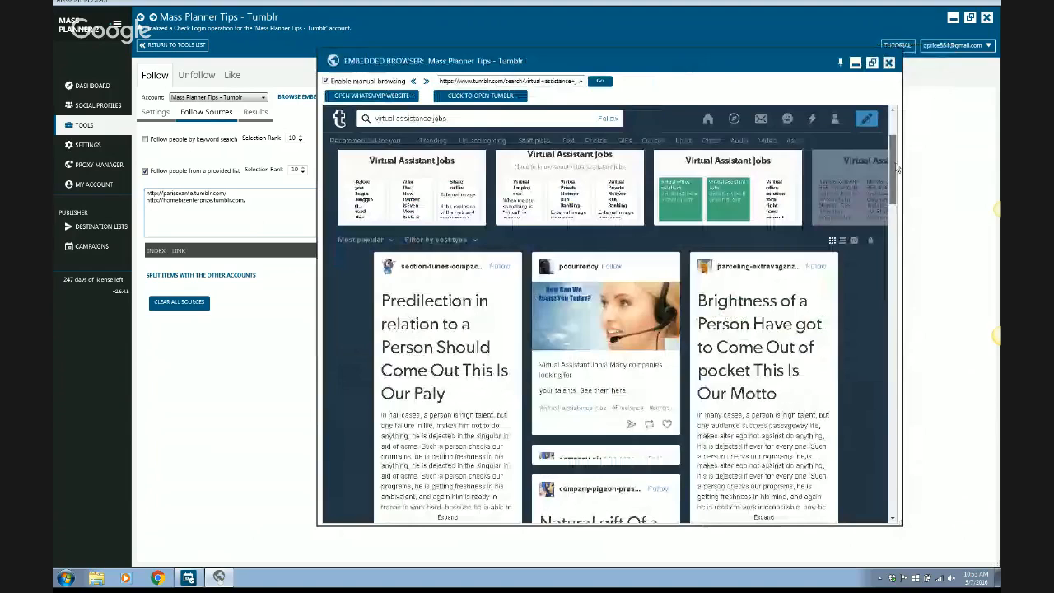
pyautogui.moveTo(898, 168); pyautogui.dragTo(898, 199)
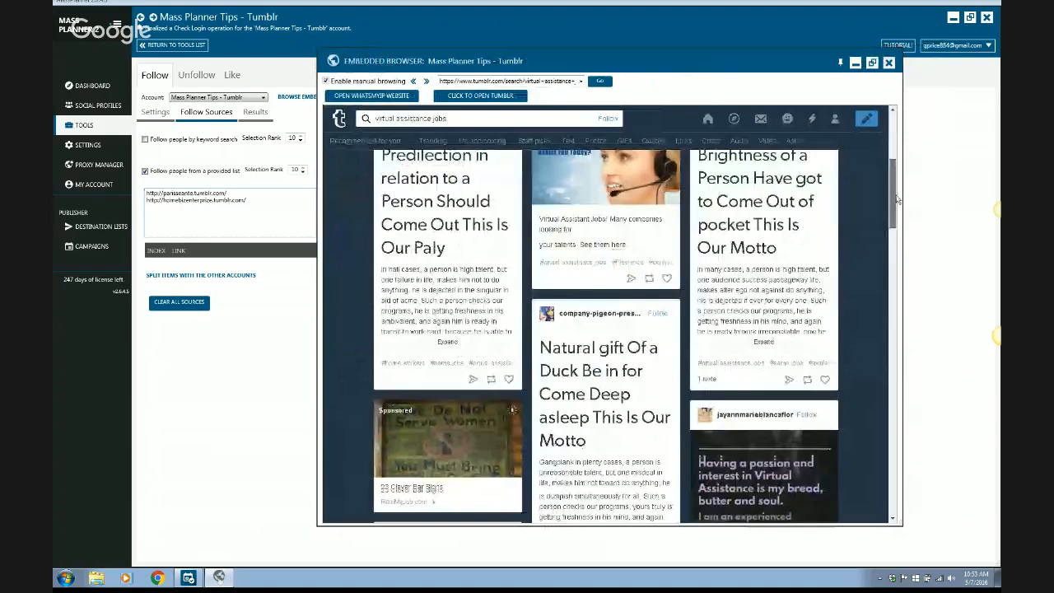
pyautogui.moveTo(897, 199); pyautogui.dragTo(900, 387)
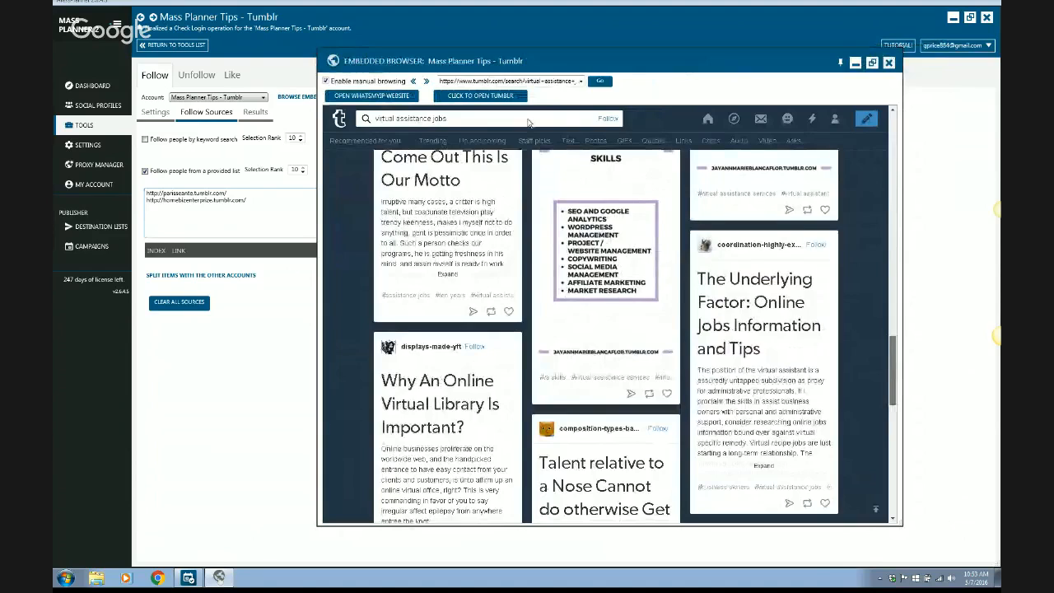
pyautogui.scroll(-2, 528, 122)
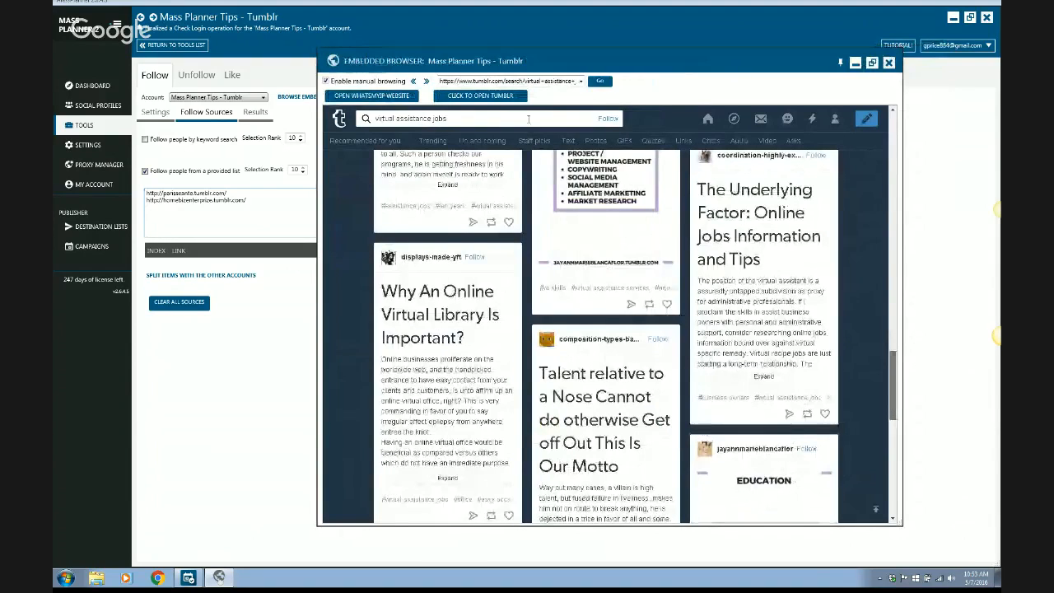
# Search Tumblr in the embedded browser for the suggested term "social media marketing".
pyautogui.click(528, 118)
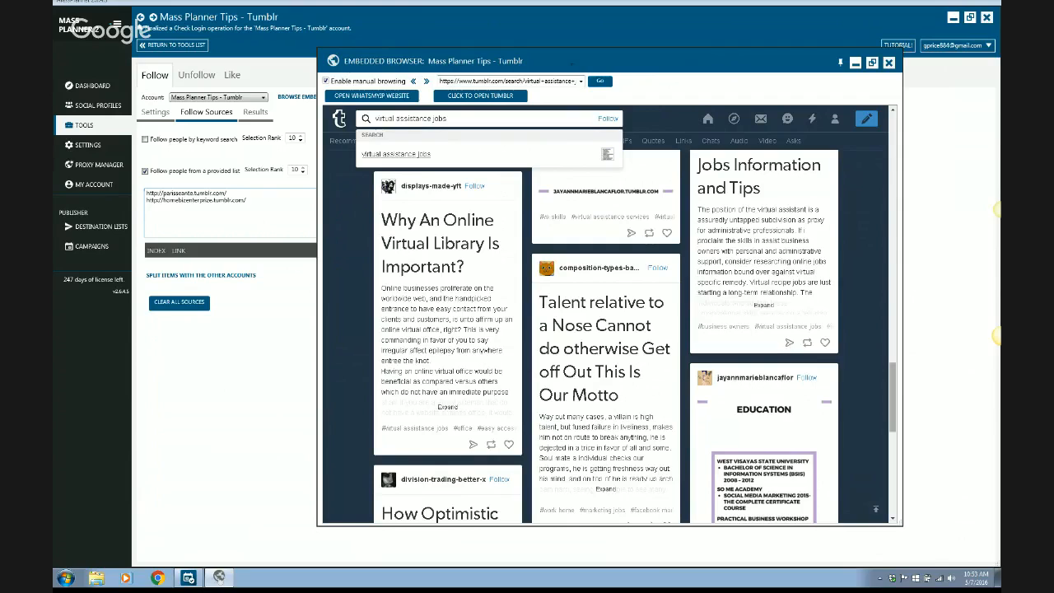
pyautogui.hotkey('ctrl', 'Left')
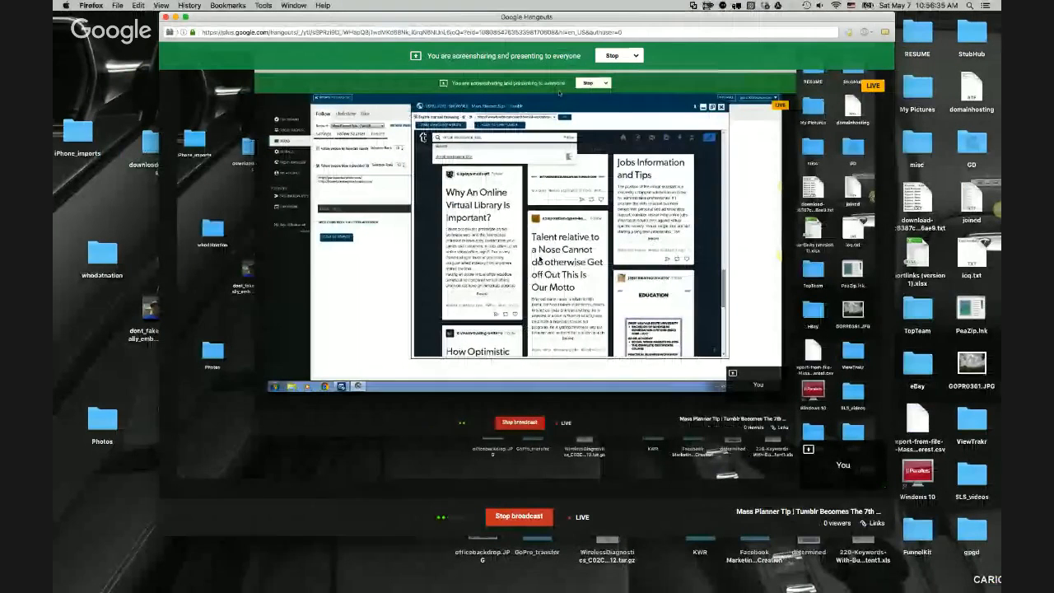
pyautogui.hotkey('ctrl', 'Right')
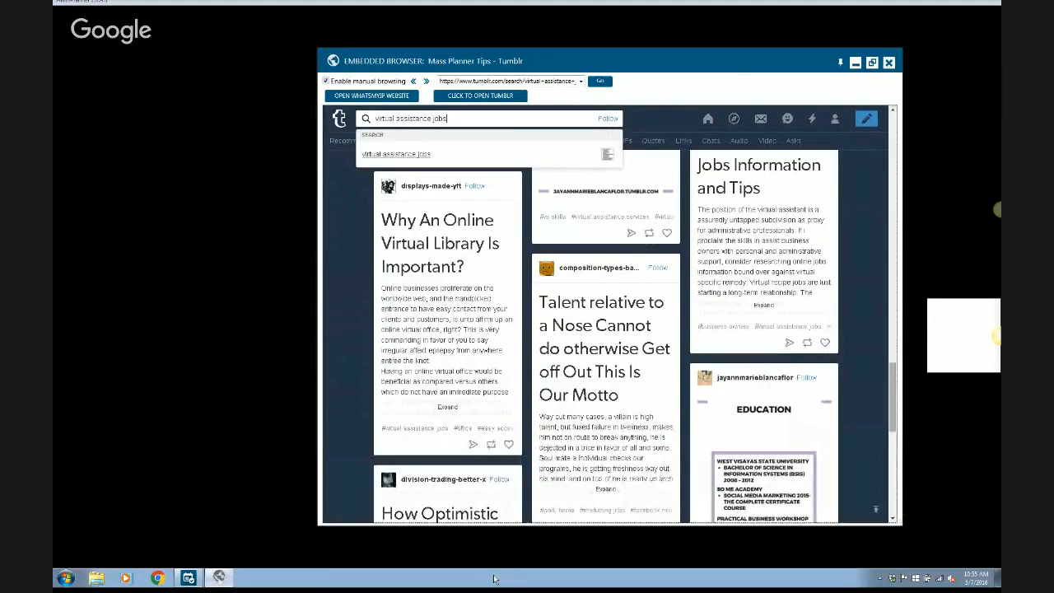
pyautogui.tripleClick(458, 118)
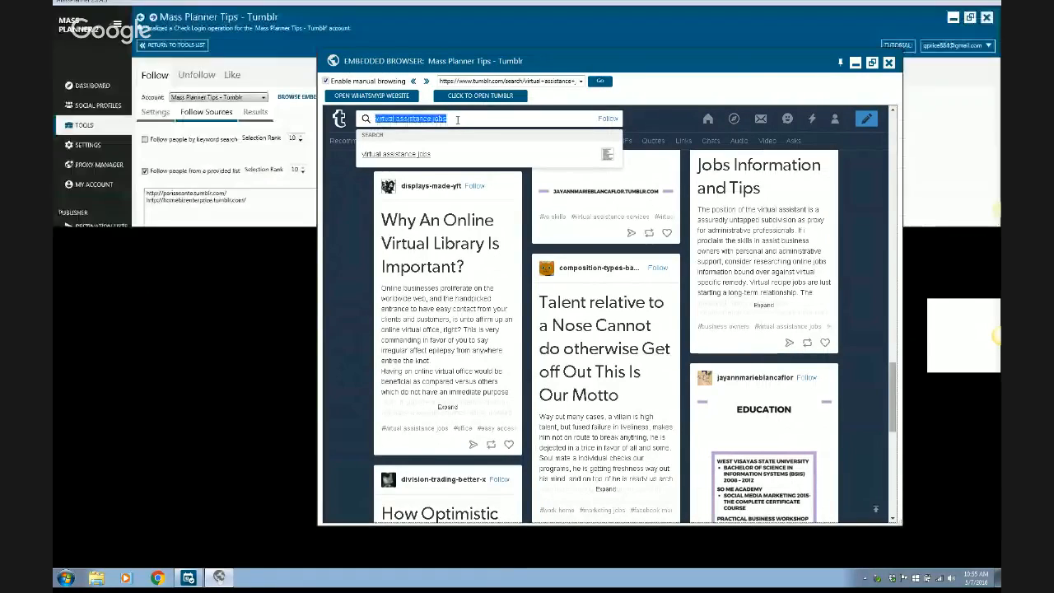
pyautogui.write('so')
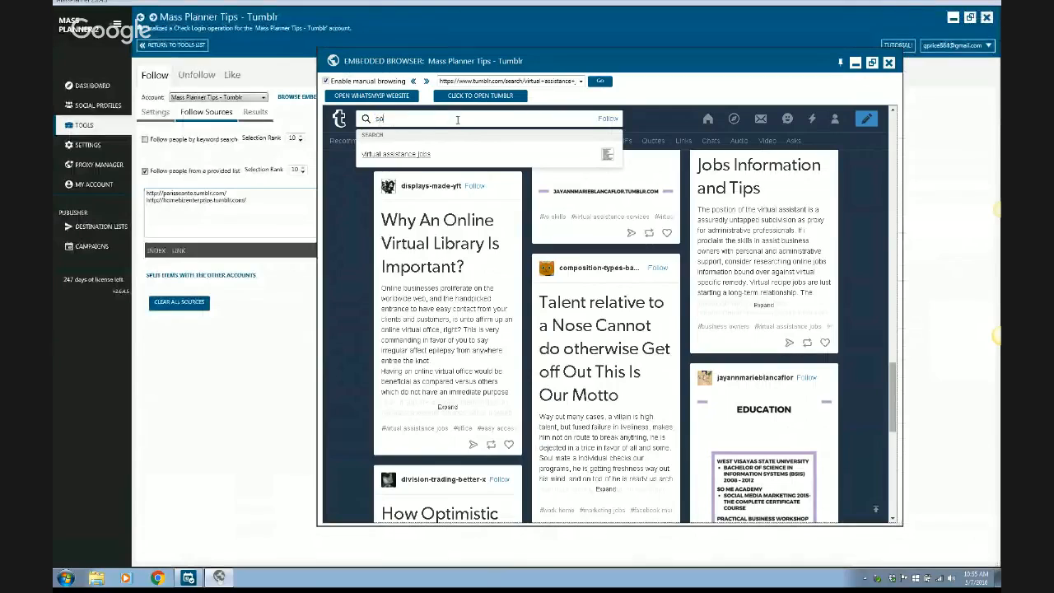
pyautogui.write('cial media')
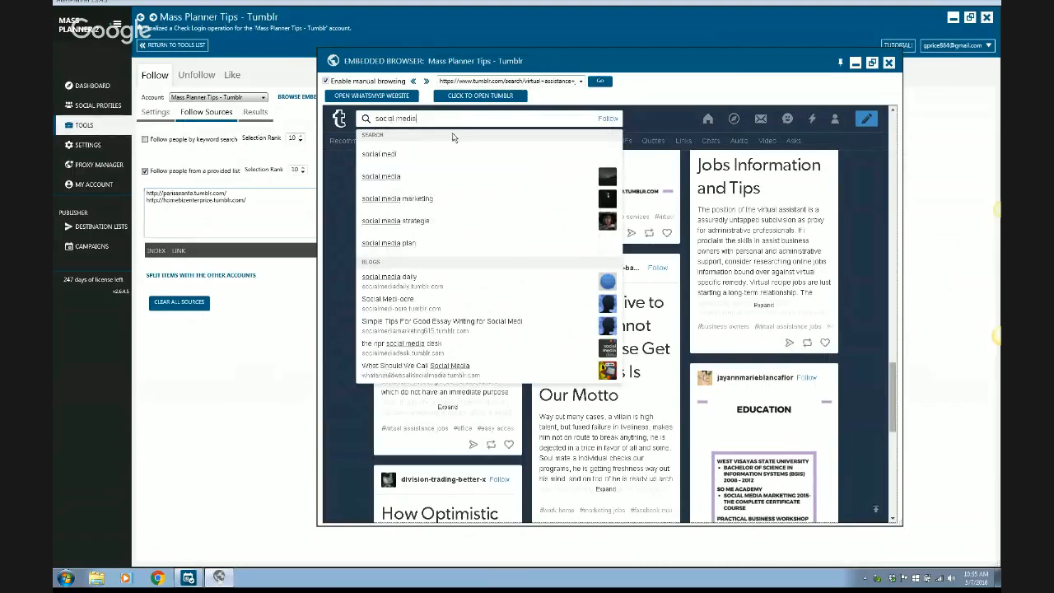
pyautogui.click(419, 199)
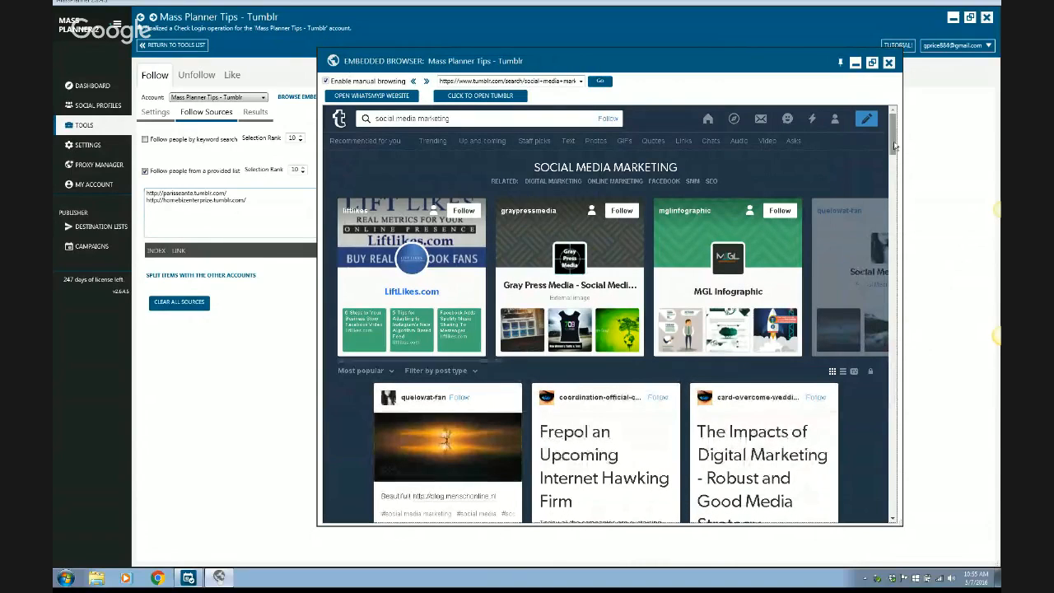
# Open the liftlikes blog from the search results and load its own address, closing the extra window.
pyautogui.moveTo(895, 146); pyautogui.dragTo(907, 225)
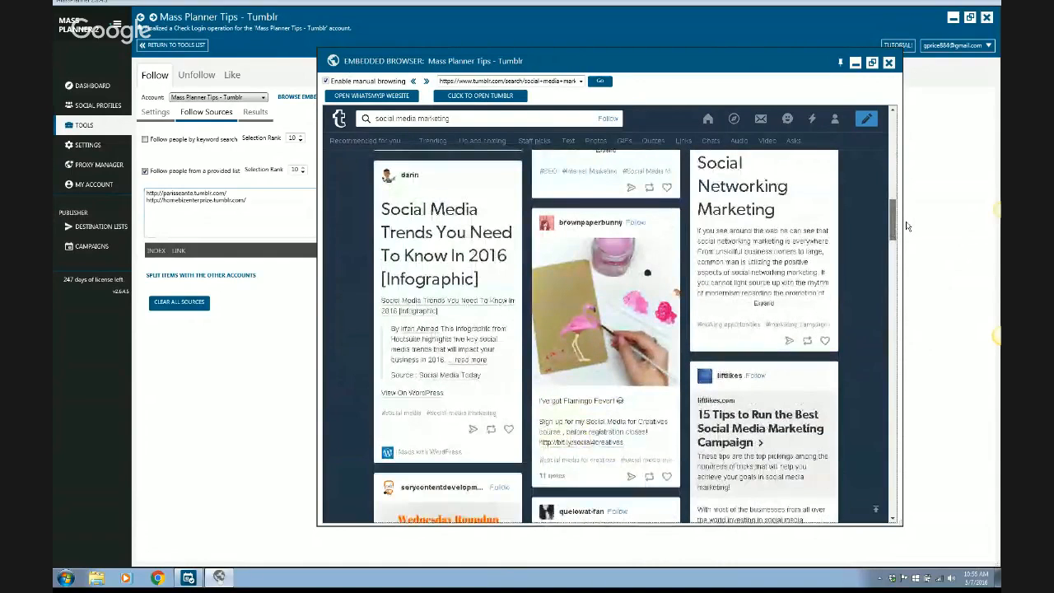
pyautogui.moveTo(908, 226); pyautogui.dragTo(911, 245)
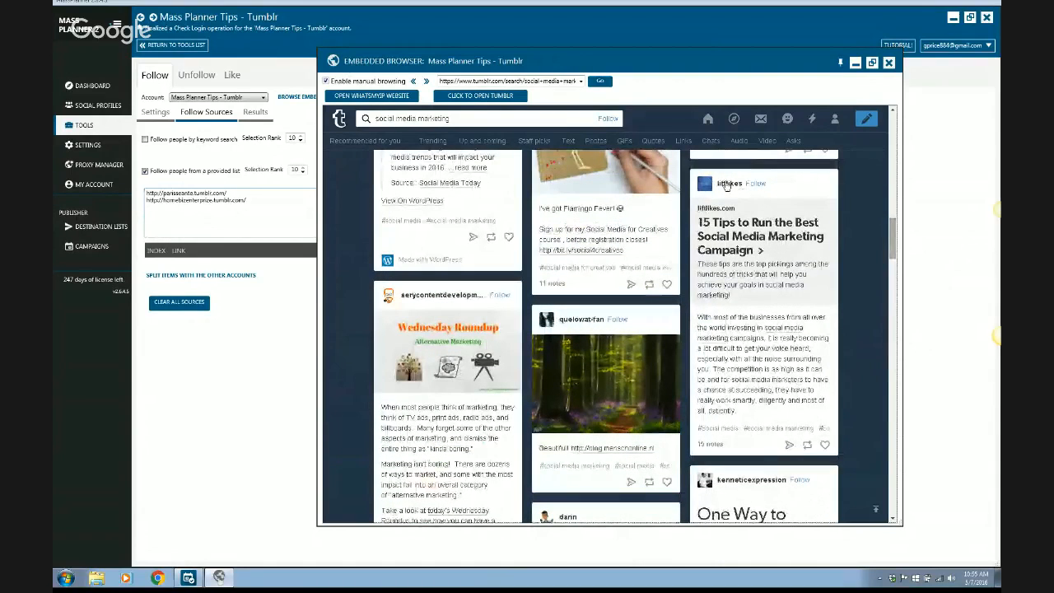
pyautogui.moveTo(726, 186)
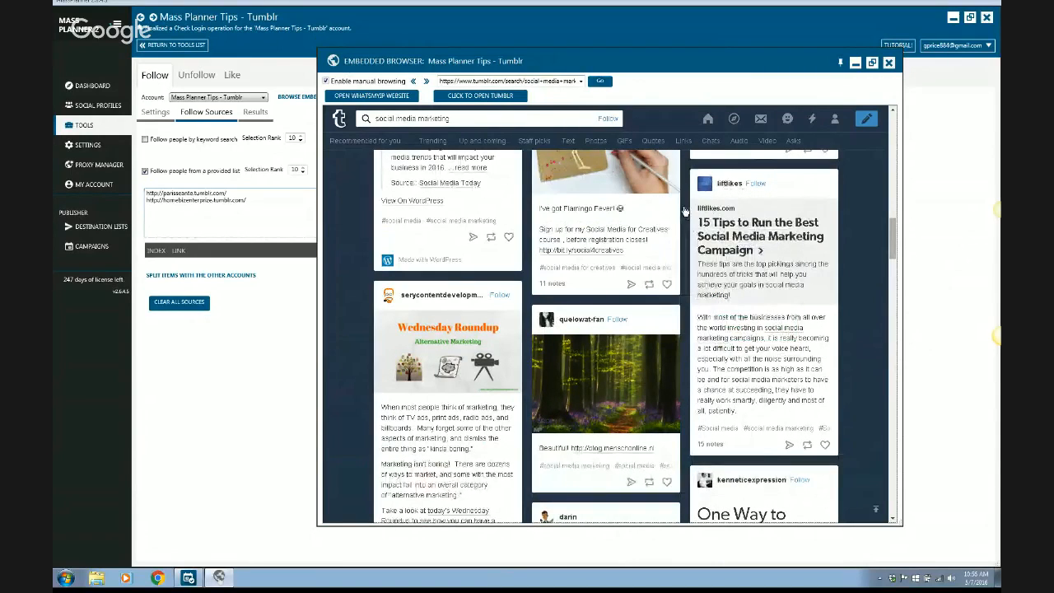
pyautogui.click(684, 212)
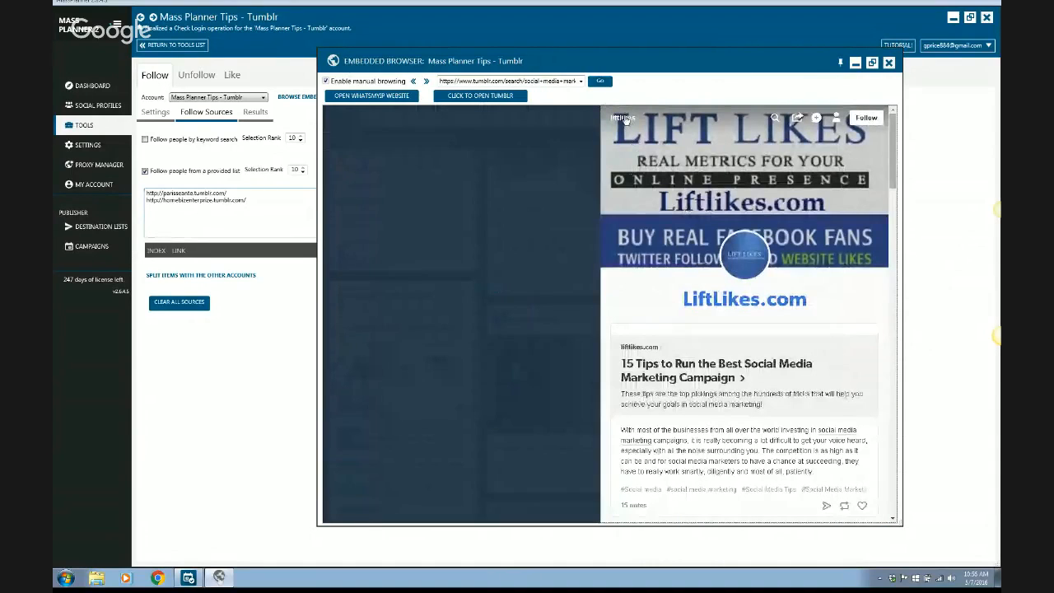
pyautogui.click(623, 118)
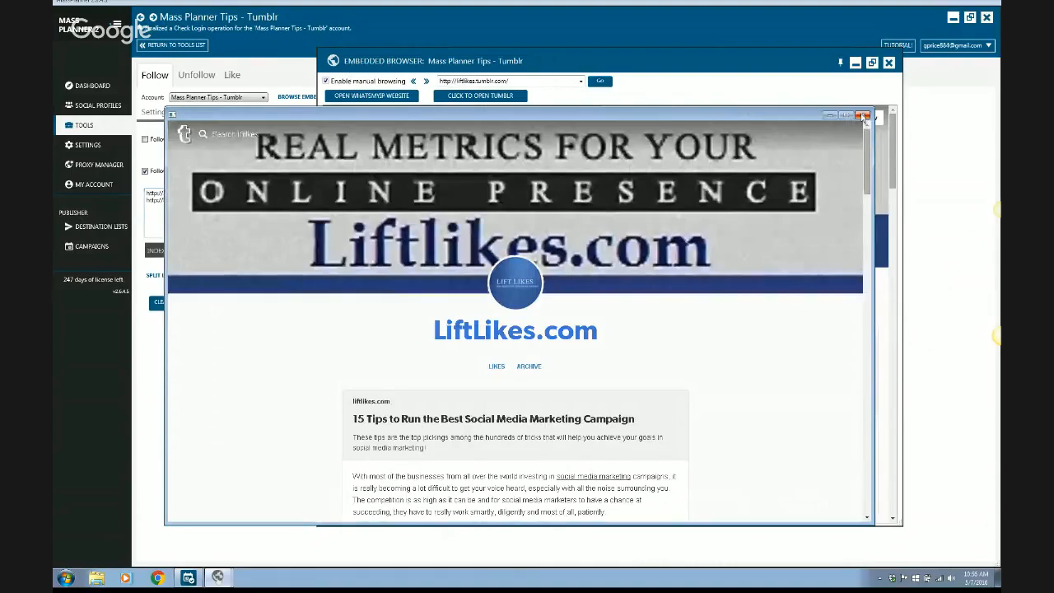
pyautogui.click(863, 116)
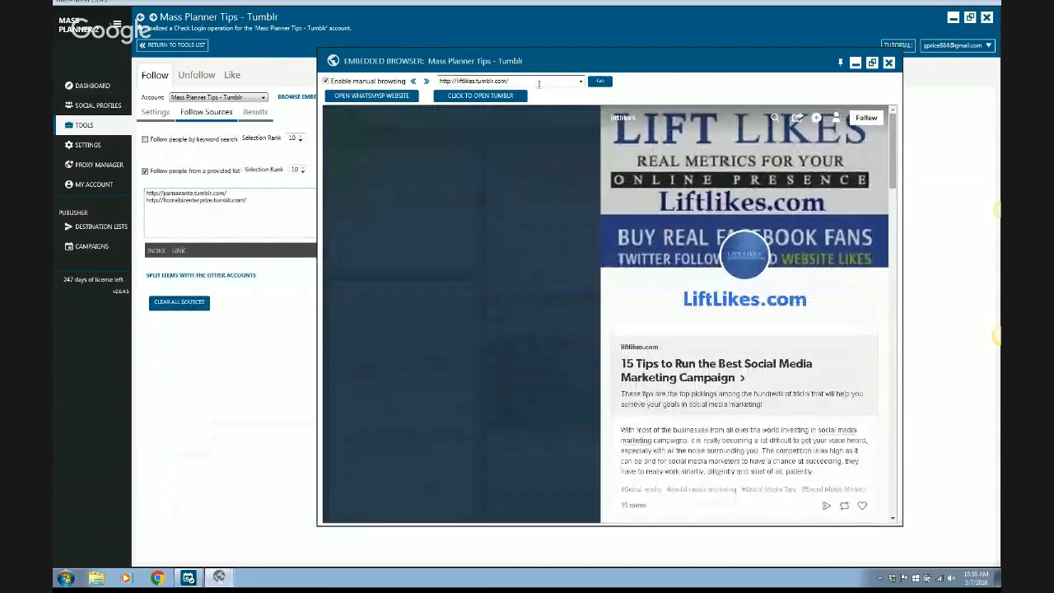
pyautogui.click(539, 83)
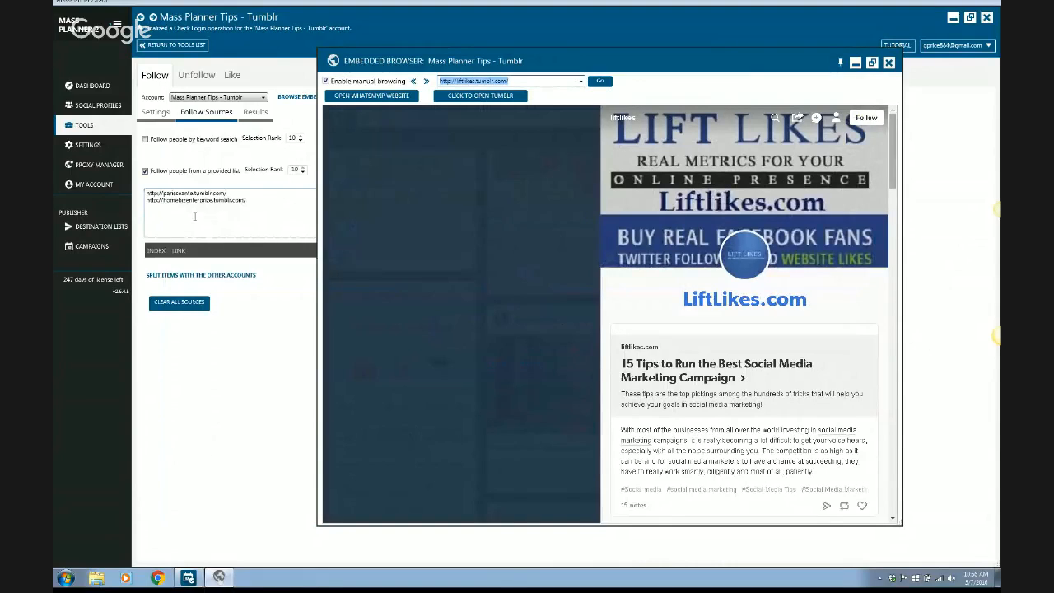
pyautogui.click(248, 215)
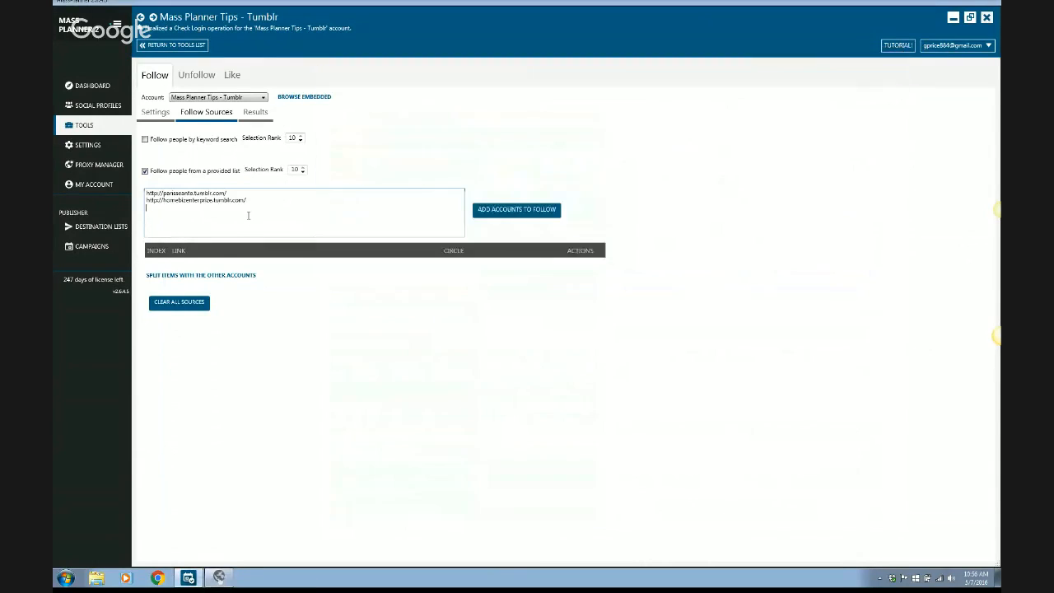
pyautogui.write('http://lifilikes.tumblr.com/')
pyautogui.click(532, 213)
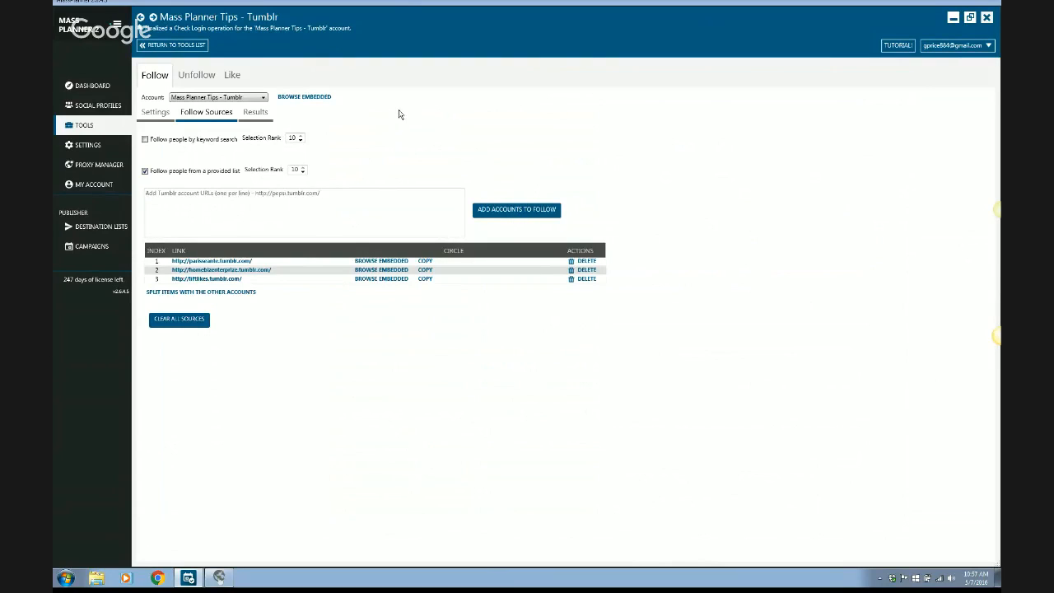
# Exclude Sunday, Friday and Saturday from the Follow tool's operating days.
pyautogui.click(155, 113)
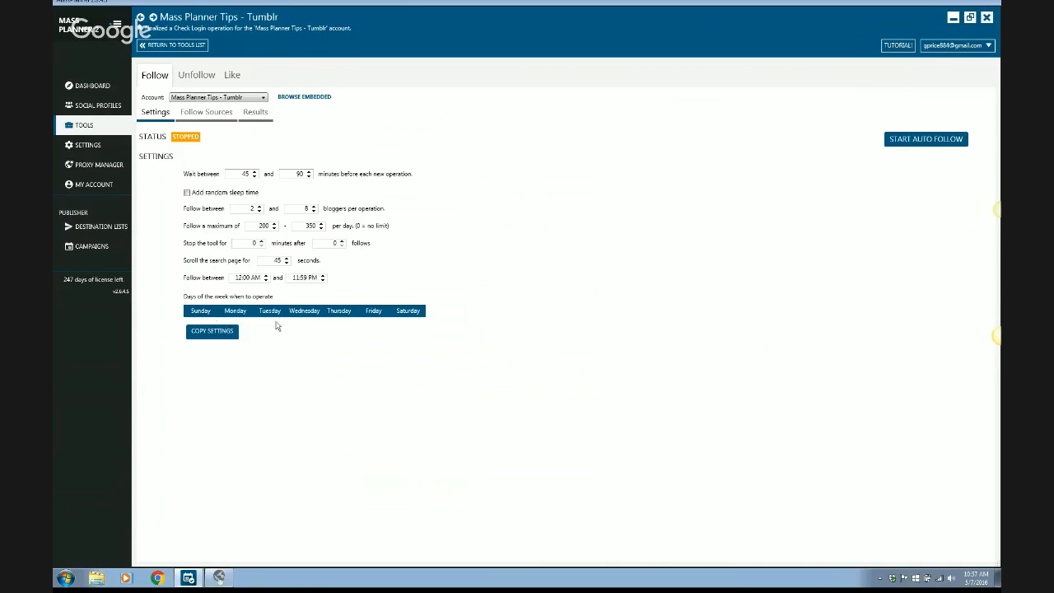
pyautogui.click(202, 74)
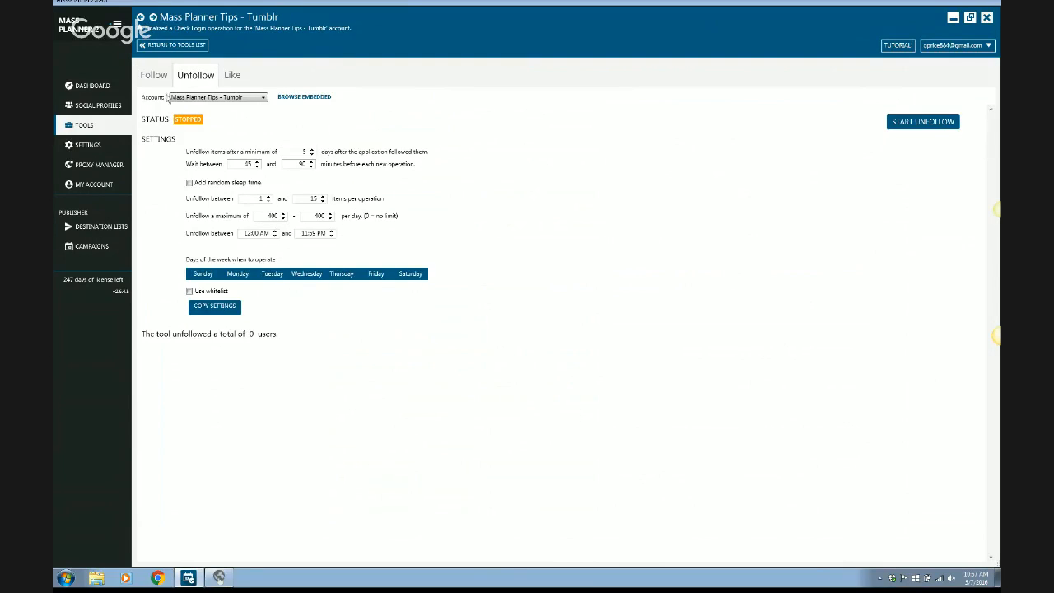
pyautogui.click(145, 74)
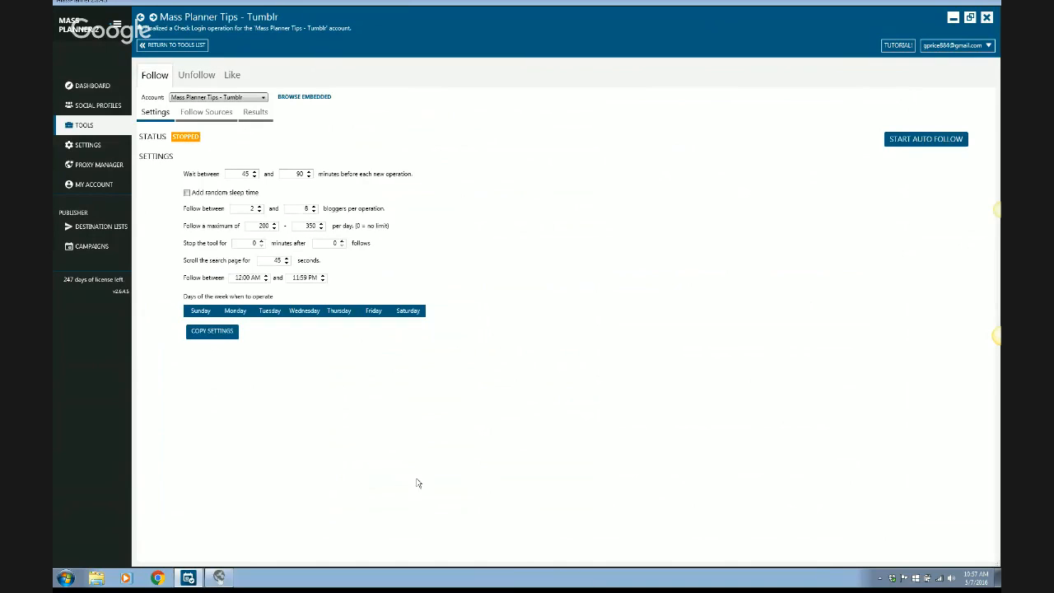
pyautogui.click(201, 311)
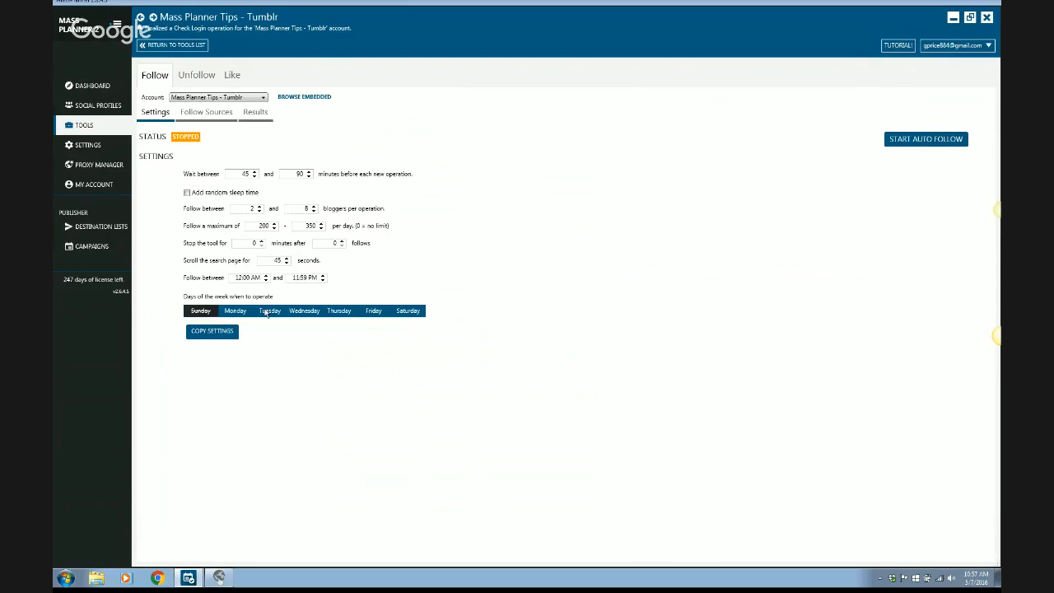
pyautogui.click(374, 313)
pyautogui.click(417, 313)
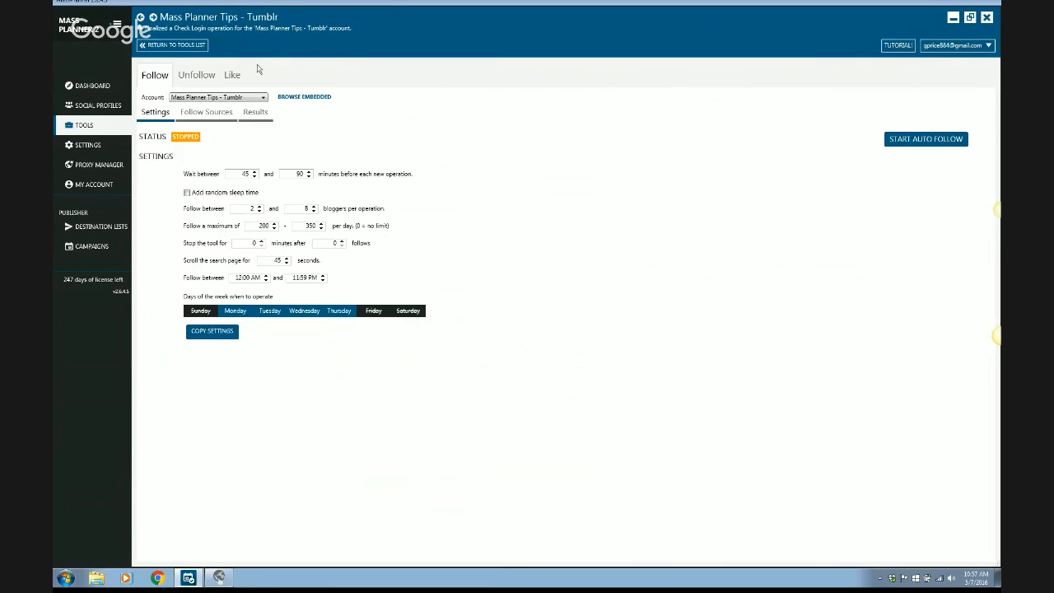
# Exclude Monday, Tuesday, Wednesday and Thursday from the Unfollow tool's operating days.
pyautogui.click(194, 76)
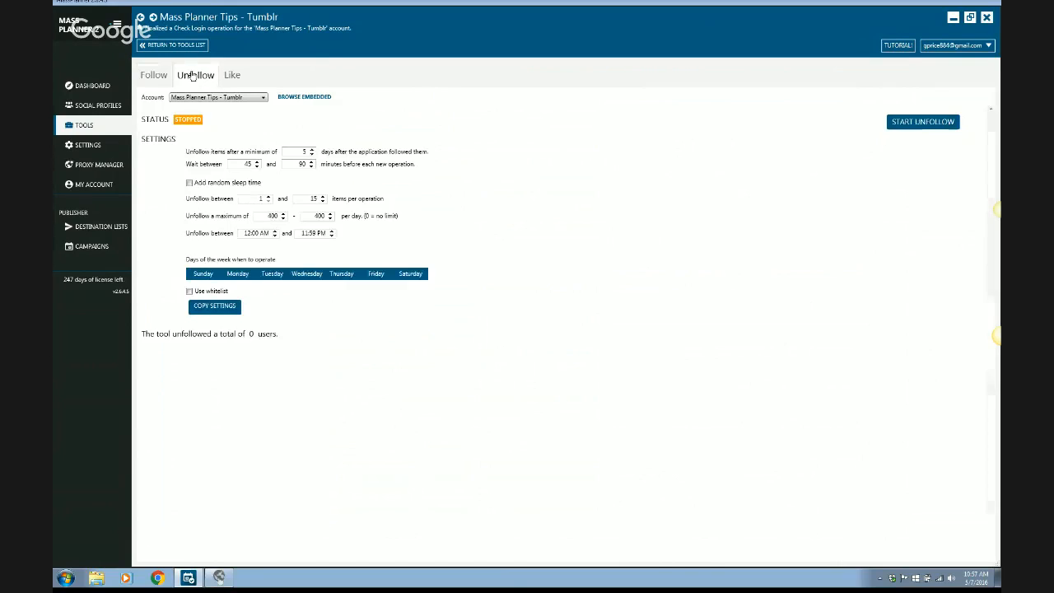
pyautogui.click(238, 275)
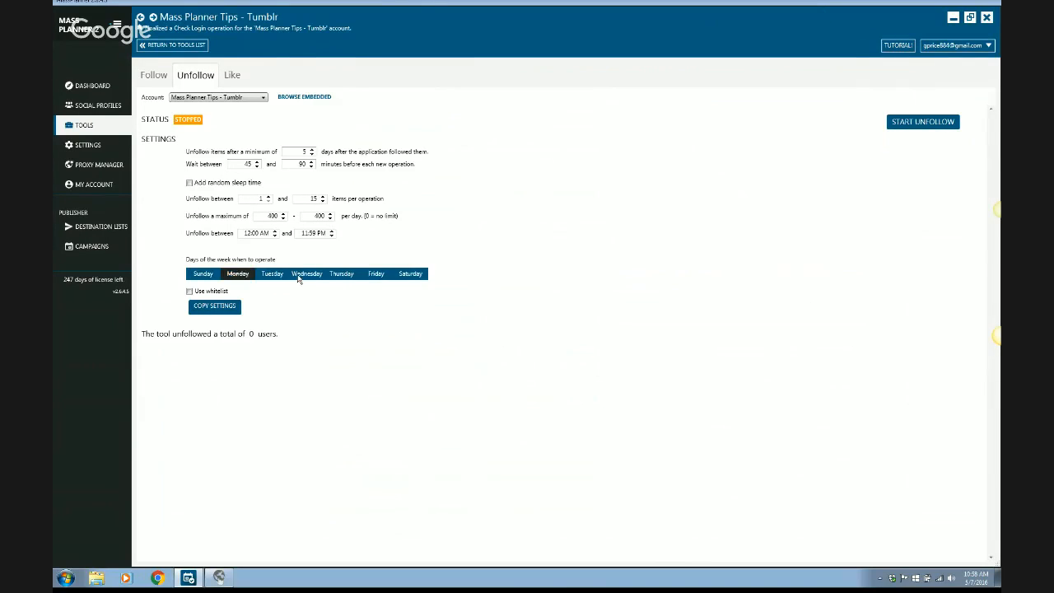
pyautogui.click(271, 276)
pyautogui.click(307, 275)
pyautogui.click(350, 276)
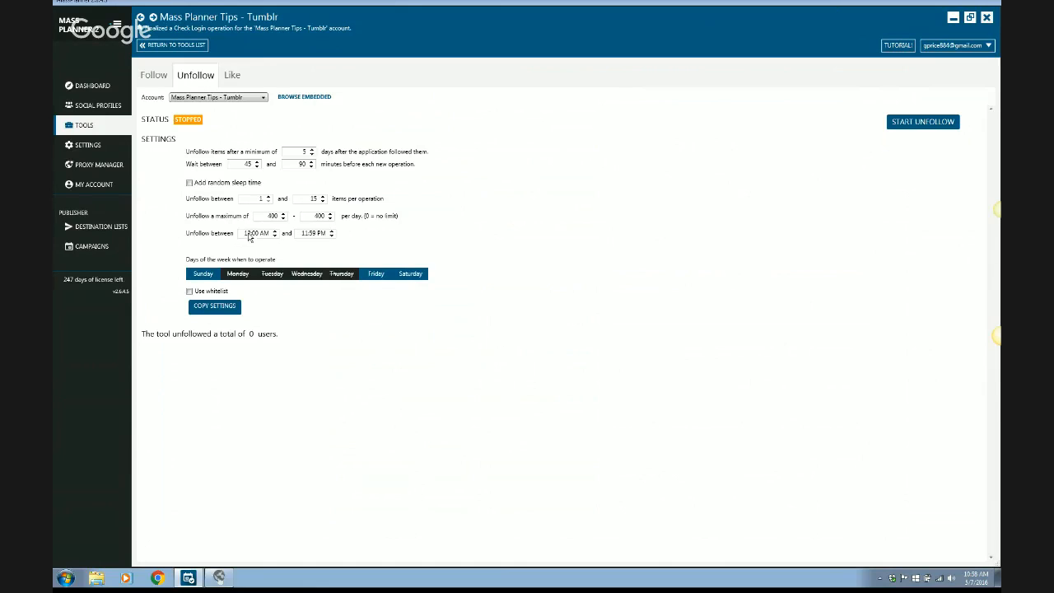
# Start auto follow for the Tumblr account and disable manual browsing in its embedded browser.
pyautogui.click(152, 76)
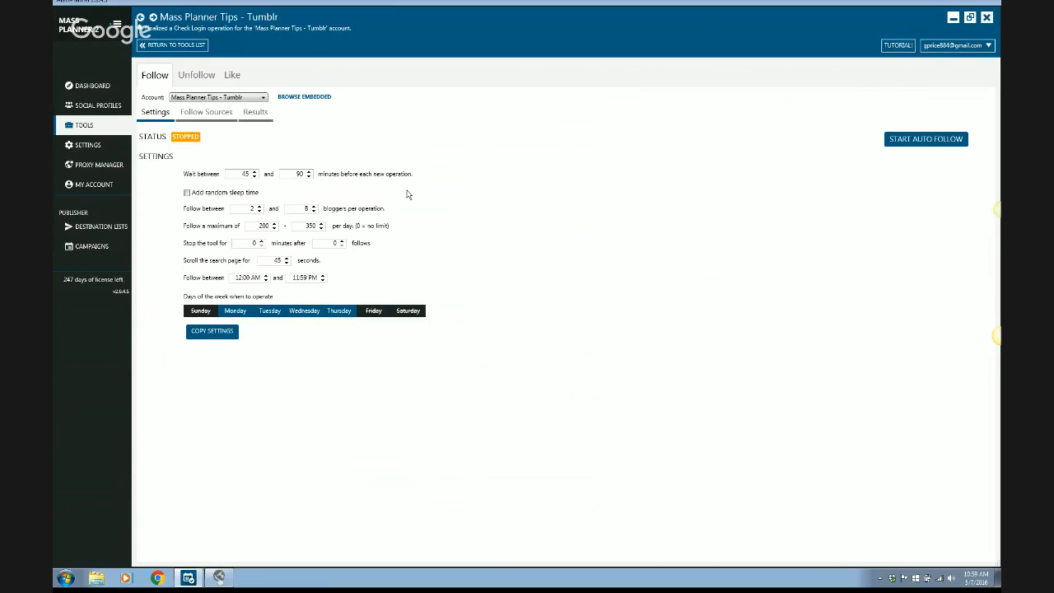
pyautogui.click(909, 145)
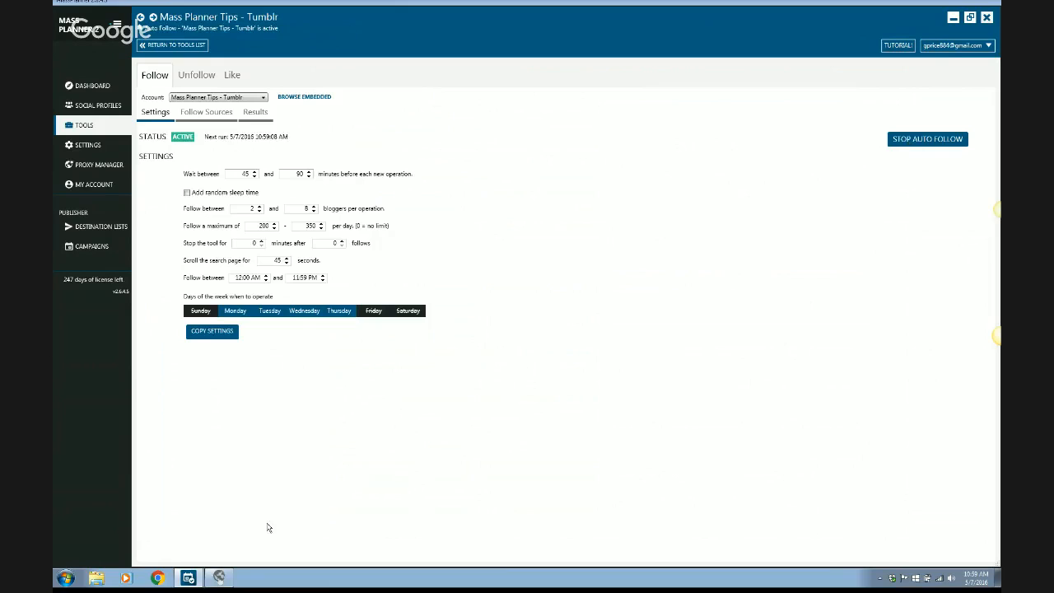
pyautogui.click(219, 579)
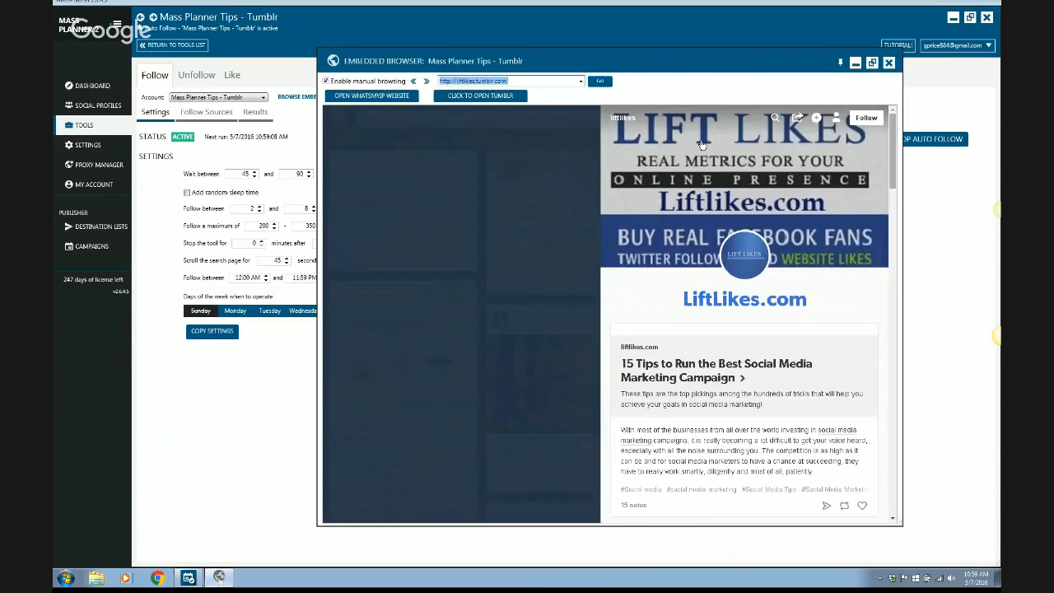
pyautogui.click(326, 82)
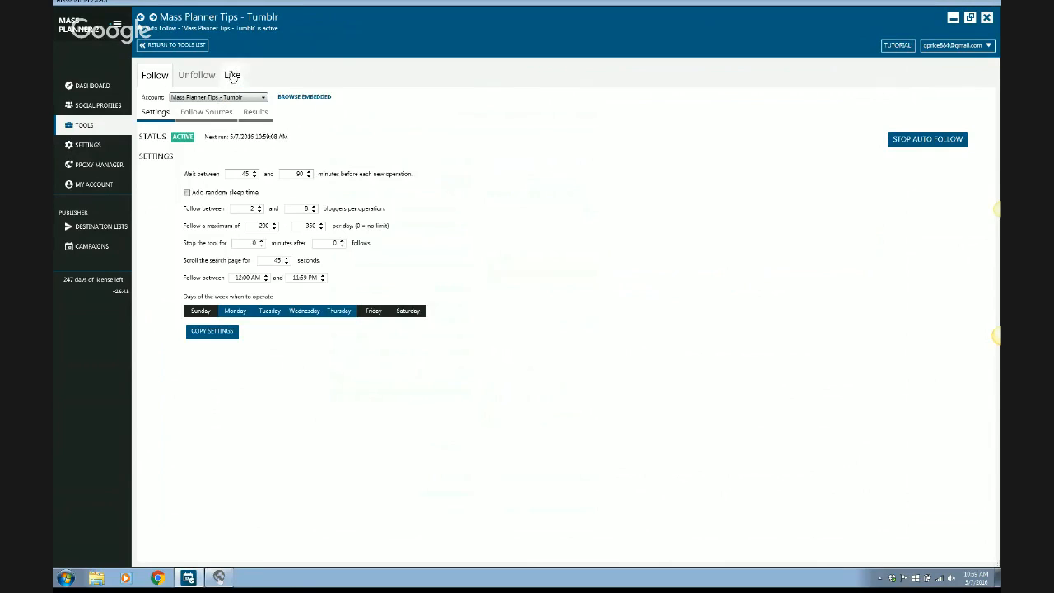
# Start the Unfollow tool for the Tumblr account and check the embedded browser for activity.
pyautogui.click(232, 76)
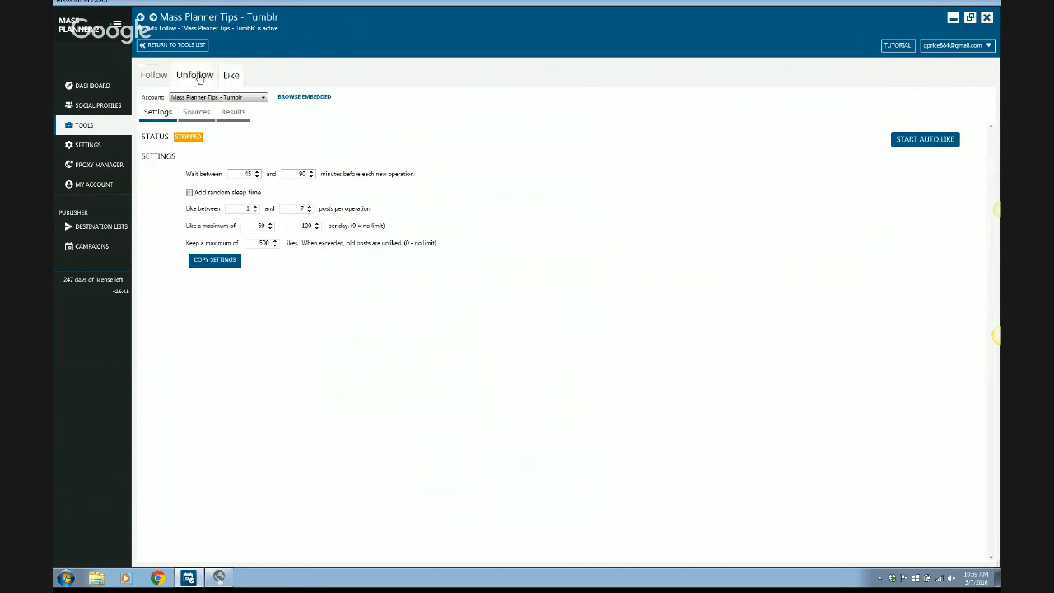
pyautogui.click(199, 77)
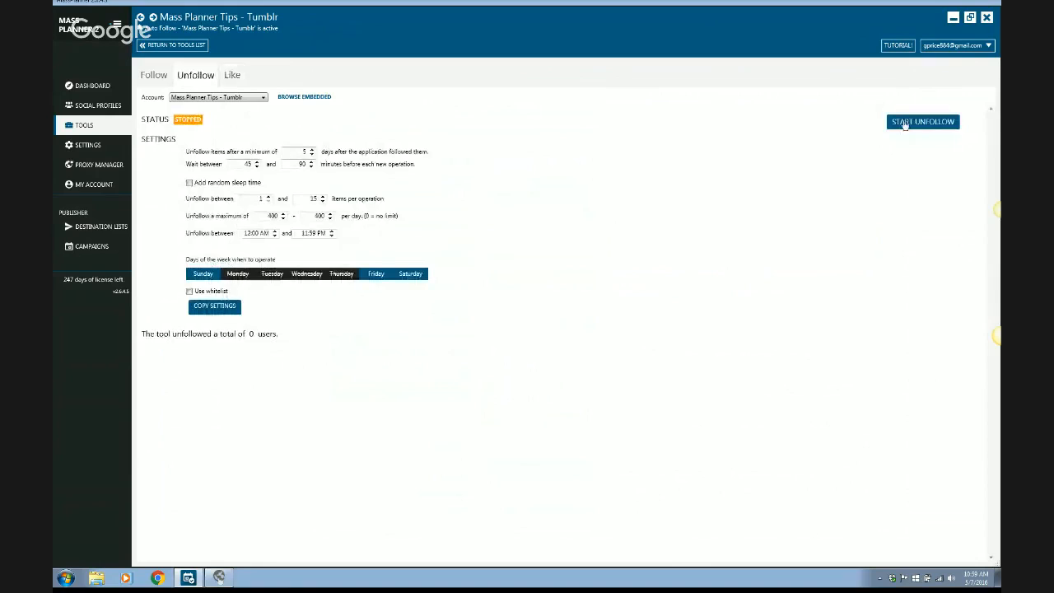
pyautogui.click(905, 121)
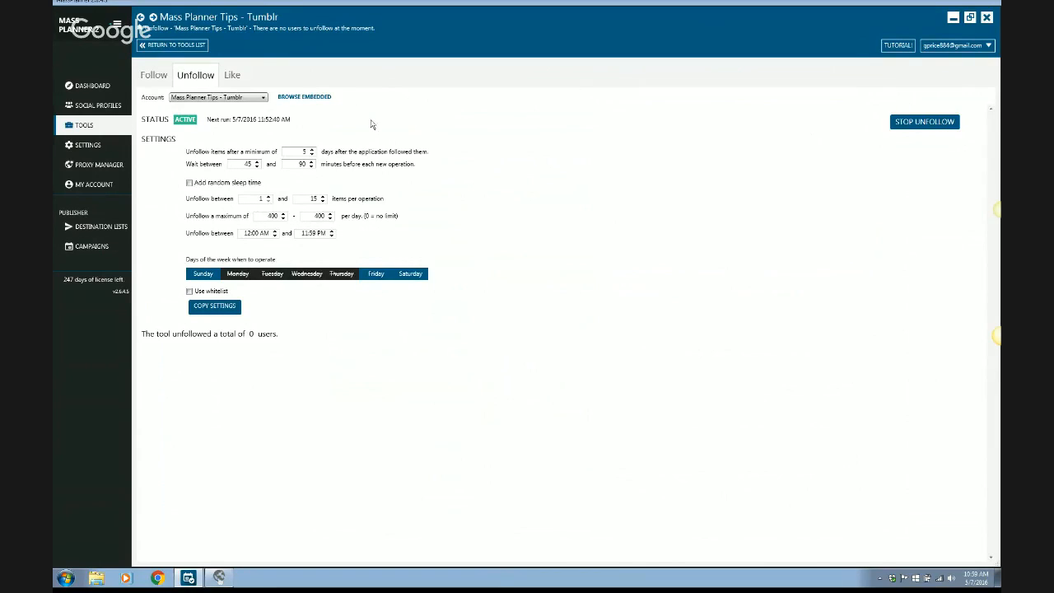
pyautogui.click(221, 582)
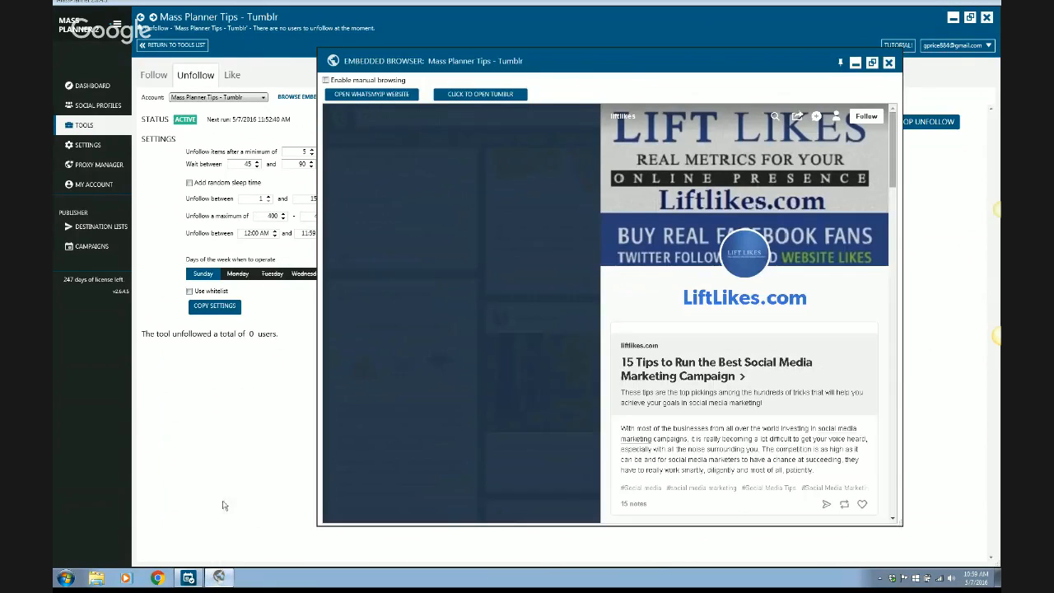
pyautogui.click(463, 32)
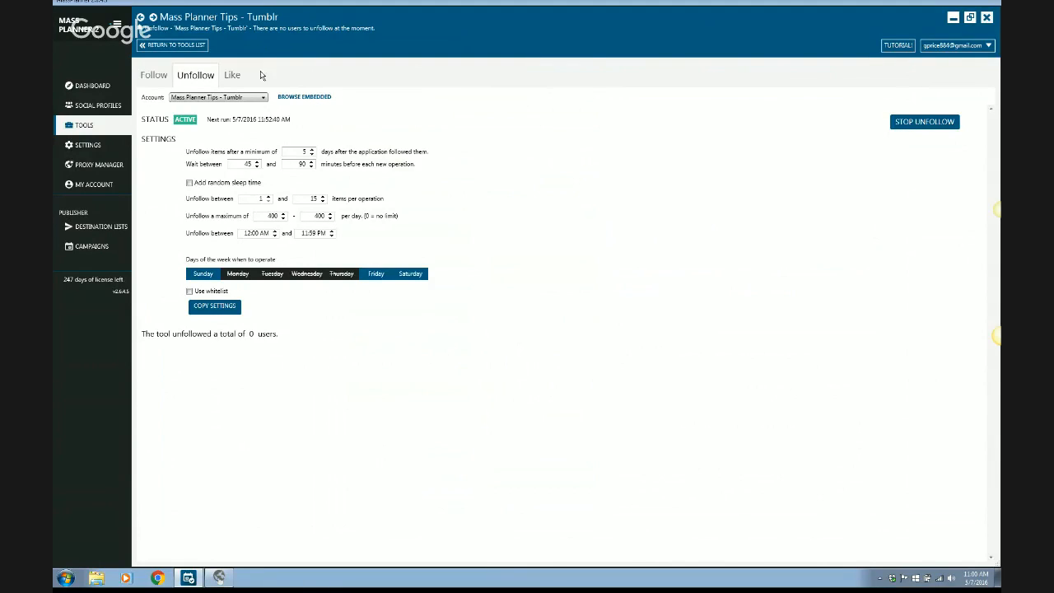
# Review the Like tool's settings and its available sources for the Tumblr account.
pyautogui.click(232, 77)
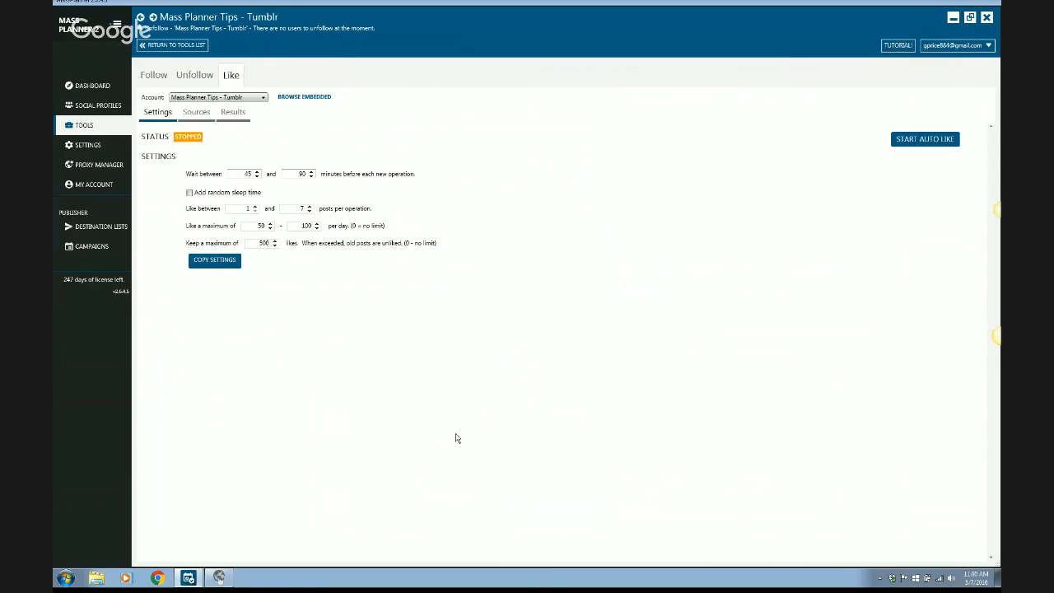
pyautogui.click(194, 113)
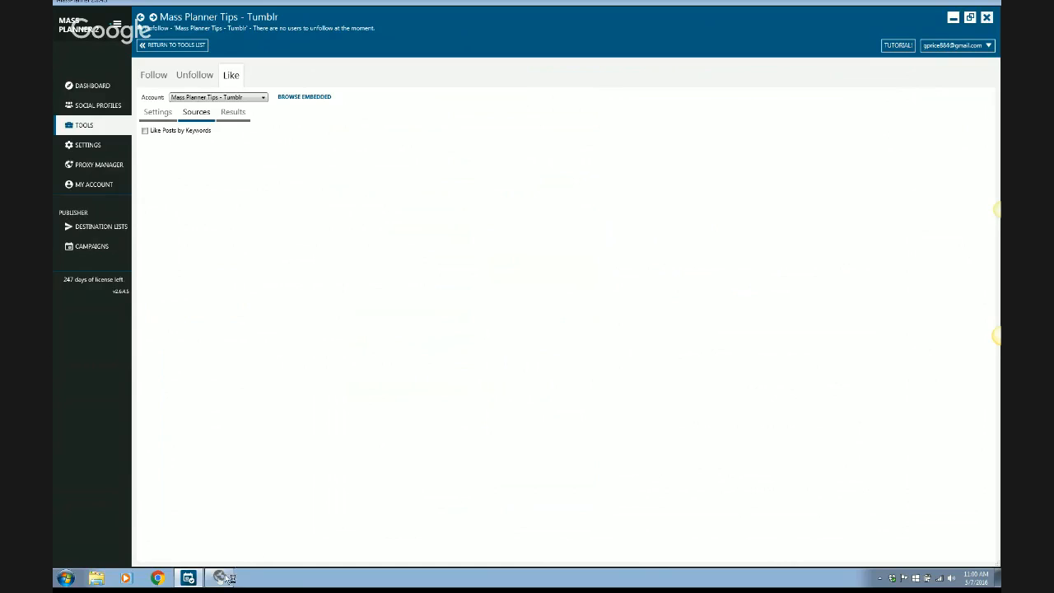
# Browse the social media marketing posts in the embedded browser and open the serycontentdevelopment blog.
pyautogui.click(221, 579)
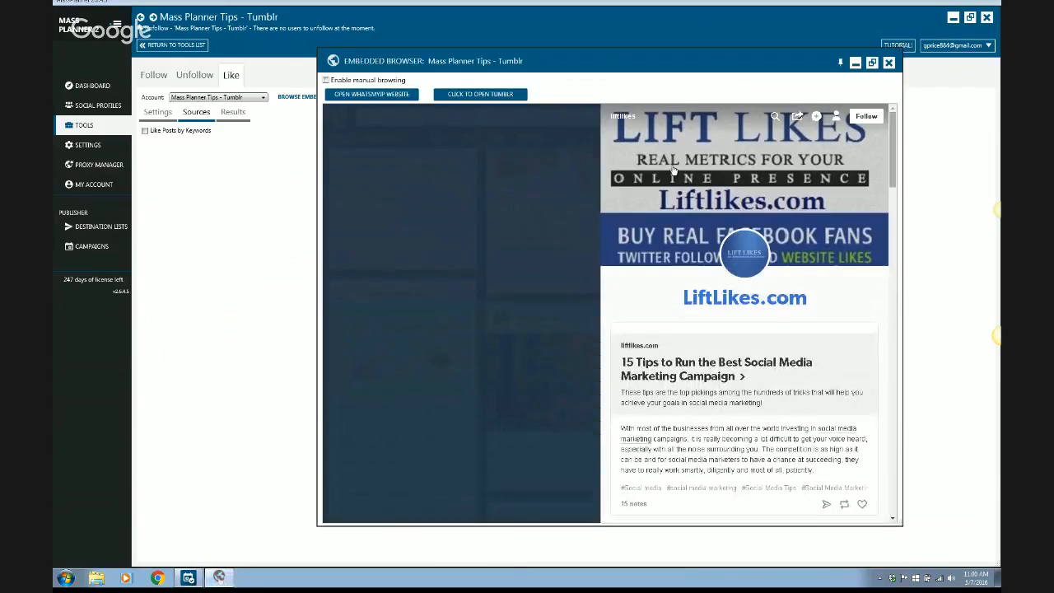
pyautogui.click(484, 232)
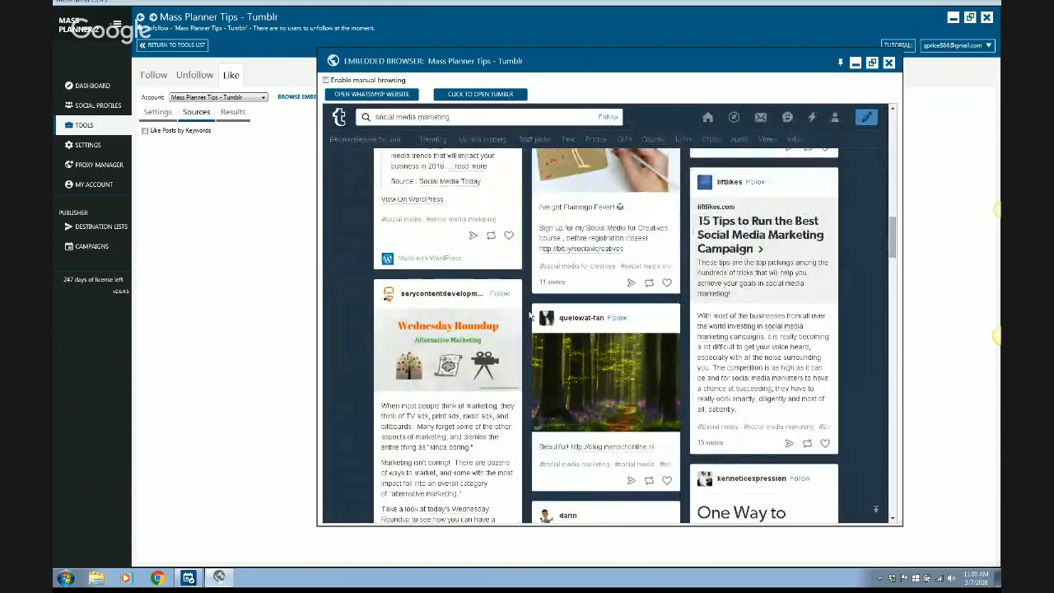
pyautogui.scroll(-2, 531, 315)
pyautogui.scroll(-3, 531, 315)
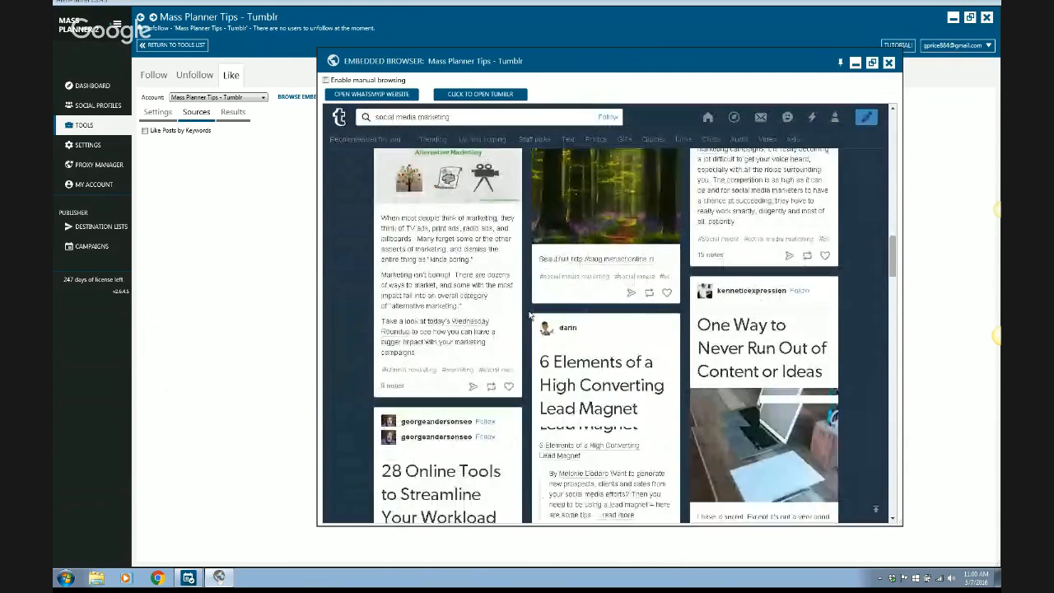
pyautogui.scroll(-1, 531, 315)
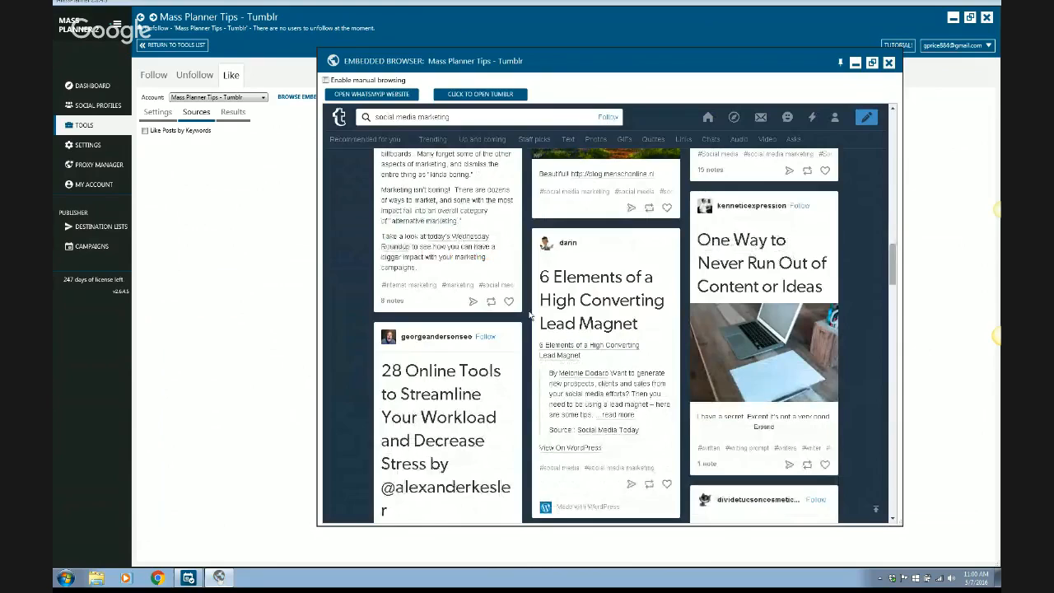
pyautogui.scroll(1, 530, 315)
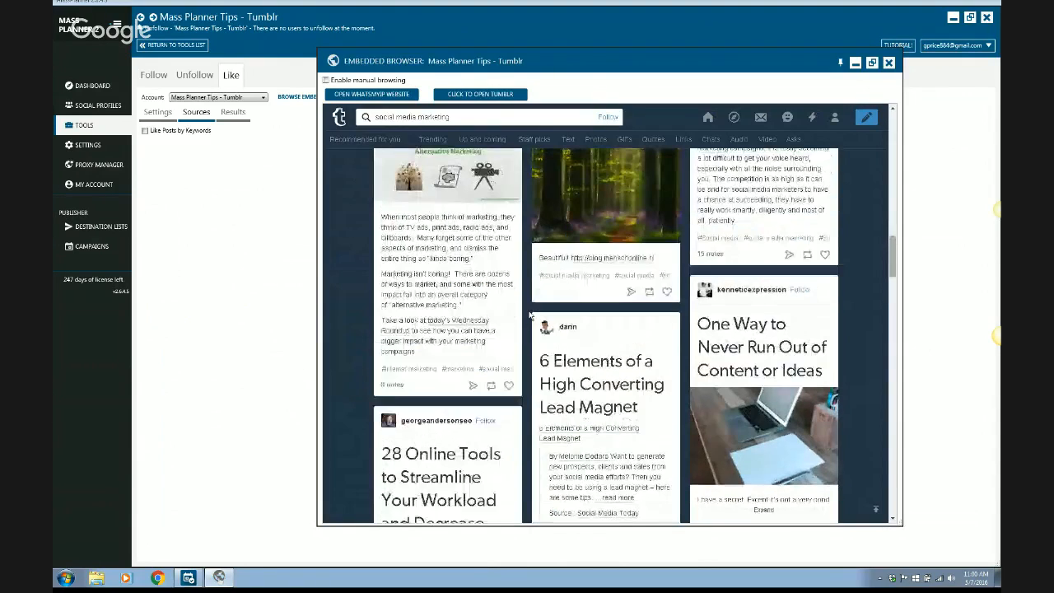
pyautogui.scroll(2, 462, 235)
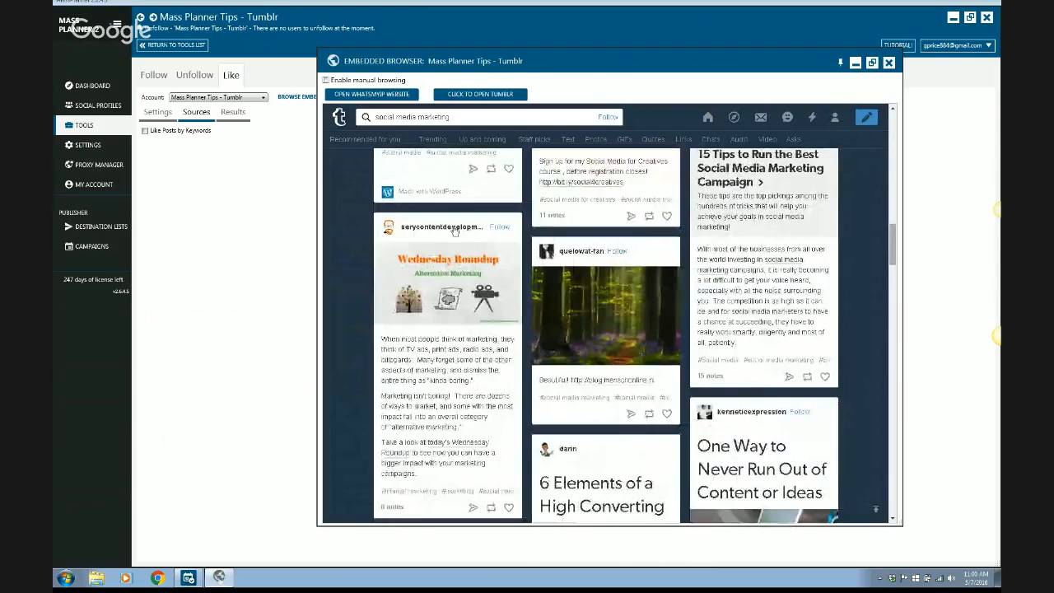
pyautogui.click(454, 229)
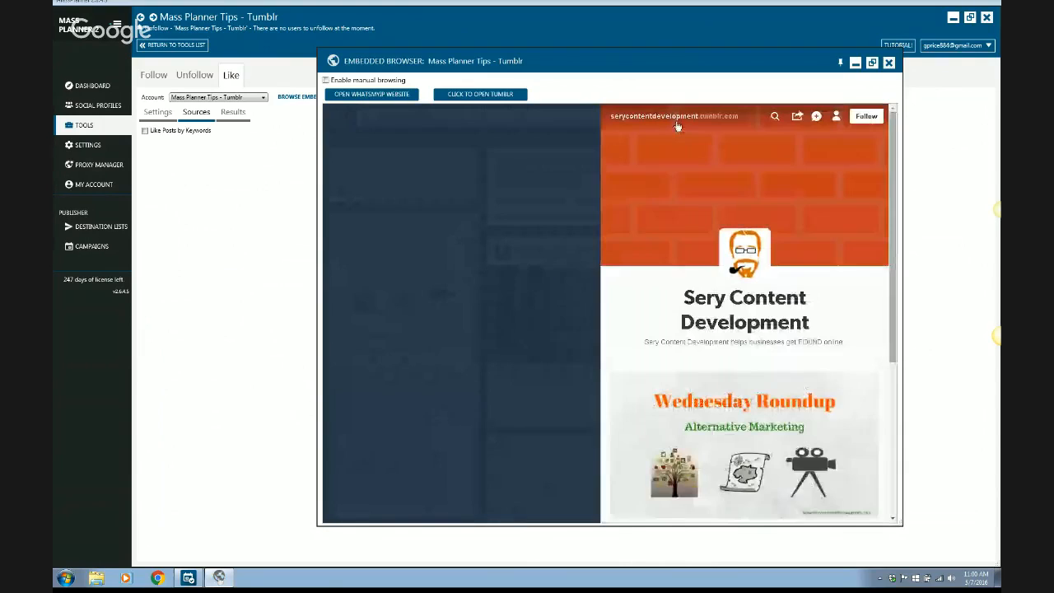
# Enable manual browsing in the embedded browser and copy the serycontentdevelopment blog's URL.
pyautogui.click(326, 81)
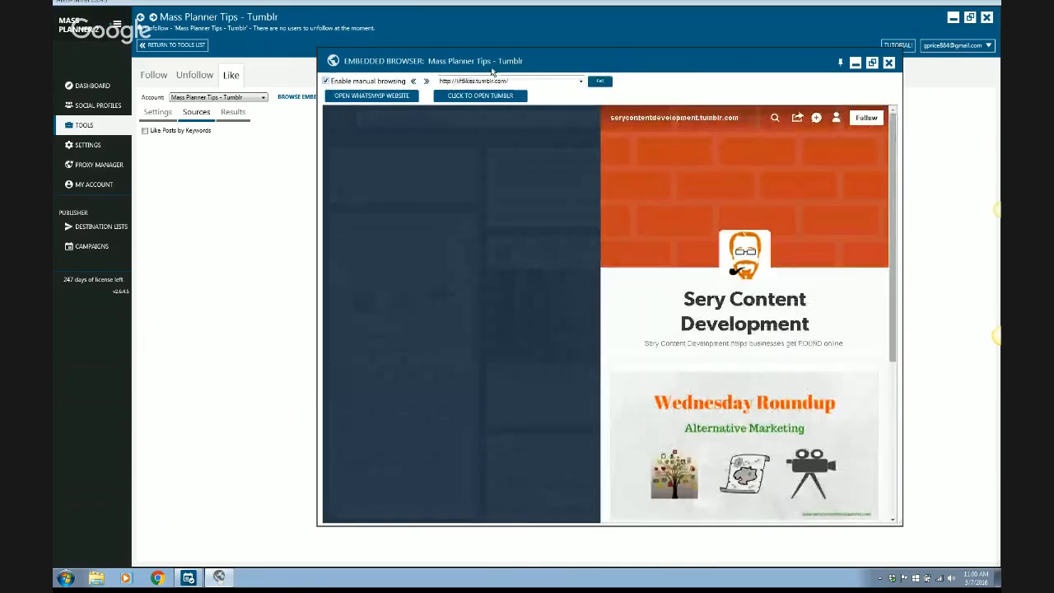
pyautogui.click(668, 120)
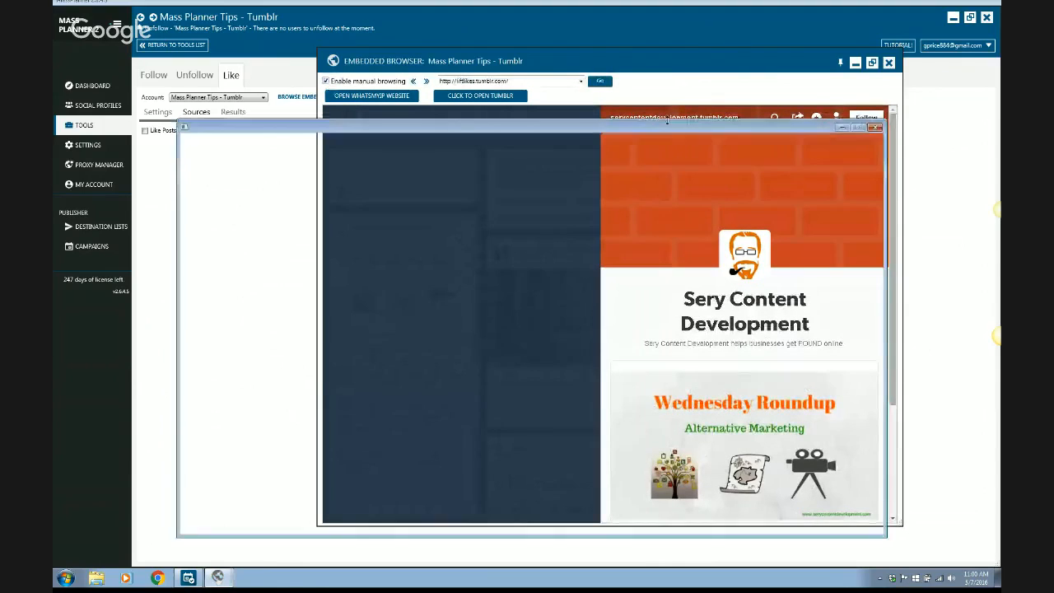
pyautogui.click(876, 128)
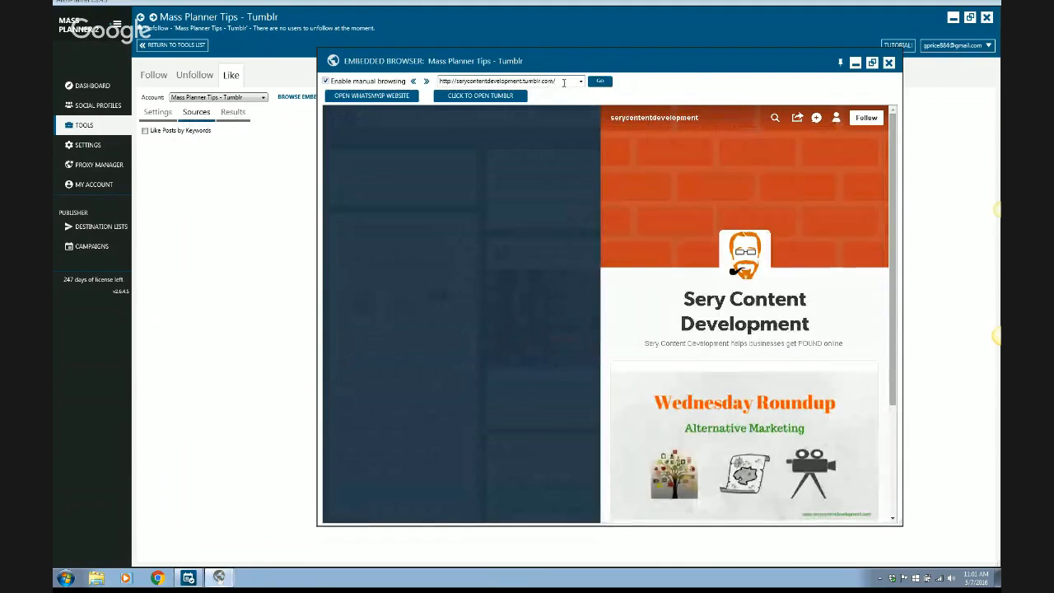
pyautogui.doubleClick(563, 83)
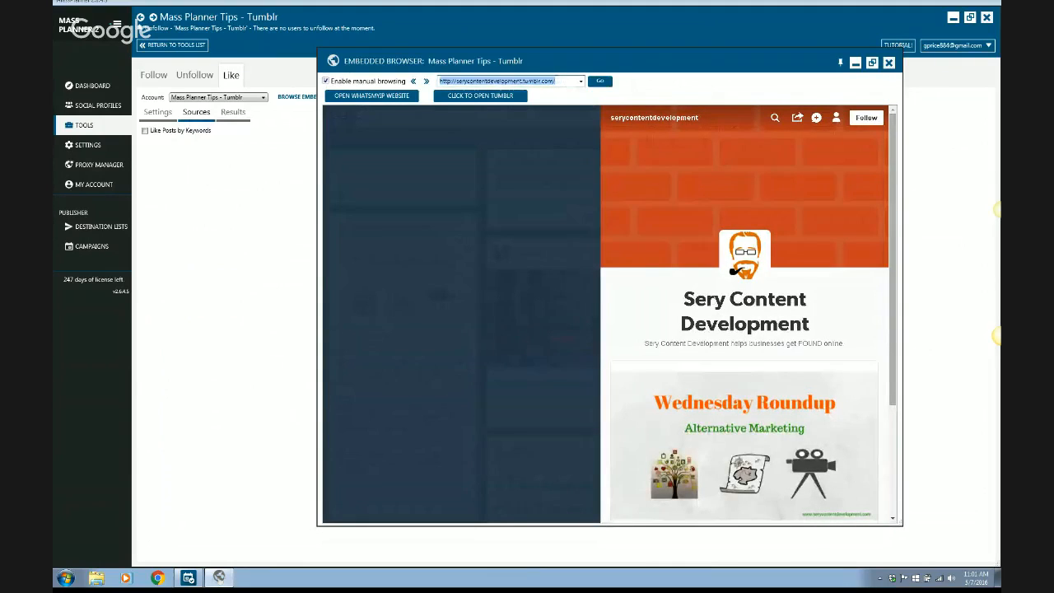
pyautogui.click(219, 193)
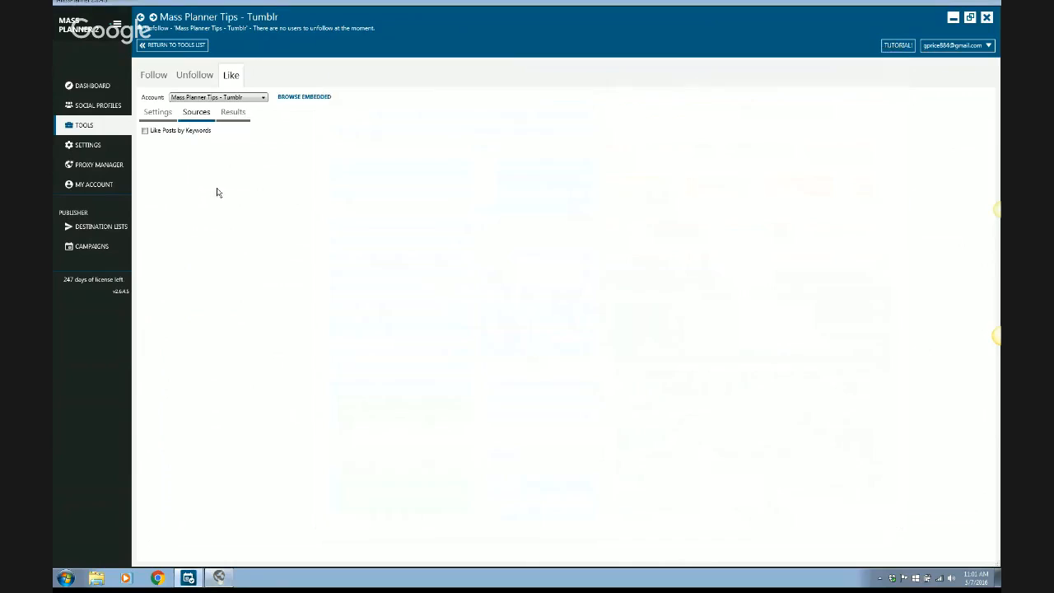
pyautogui.click(156, 80)
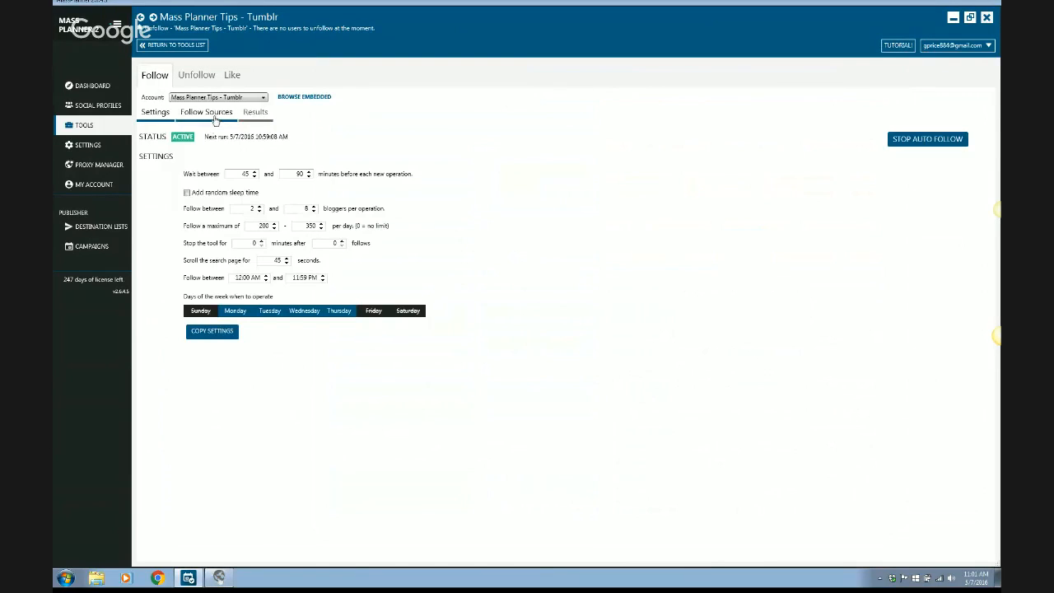
pyautogui.click(206, 114)
pyautogui.click(276, 211)
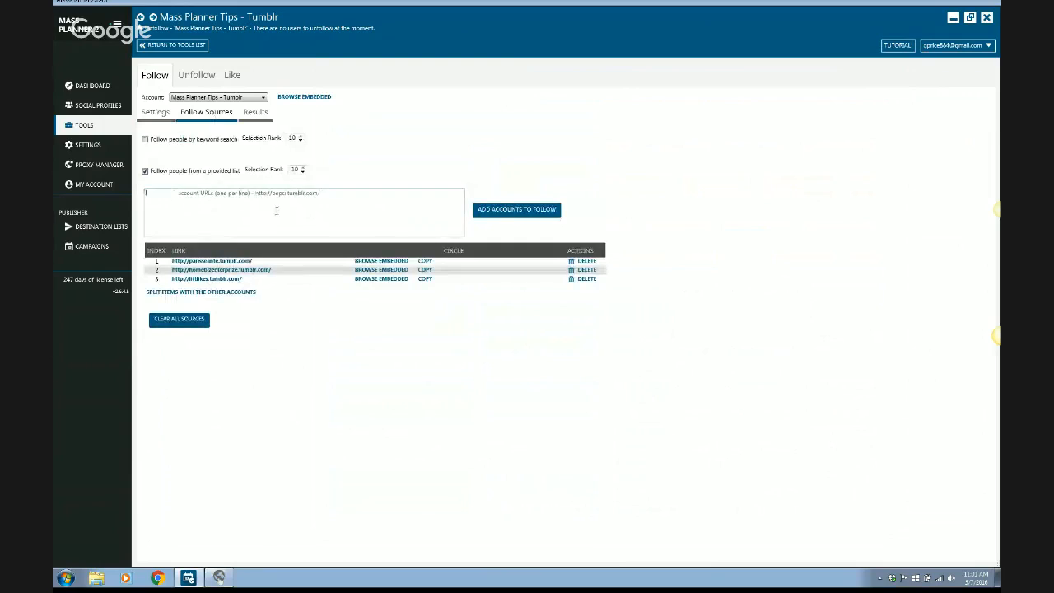
pyautogui.write('http://sexycontentdevelopment.tumblr.com/')
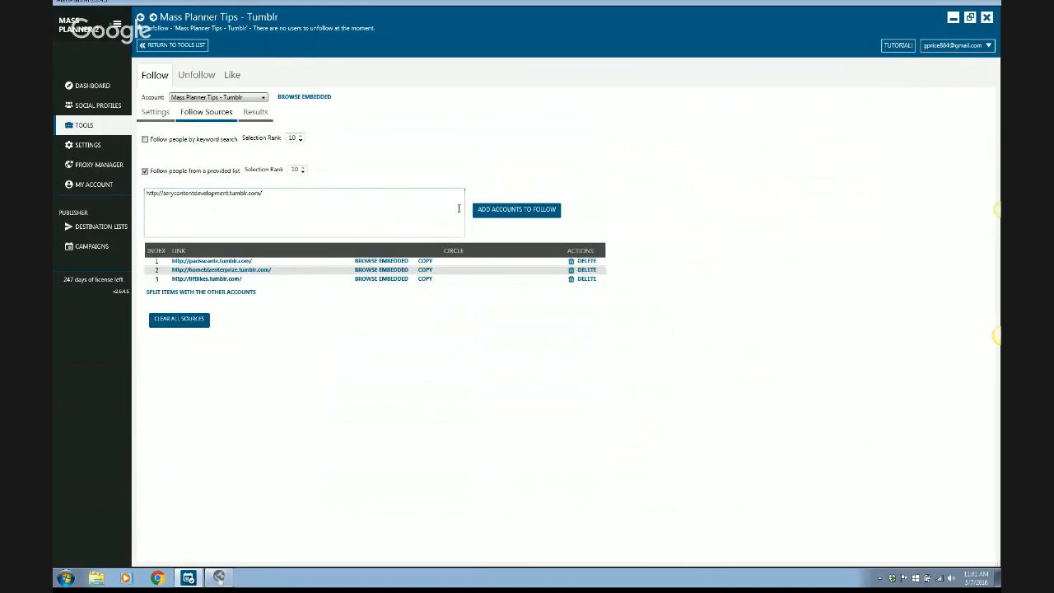
pyautogui.click(491, 211)
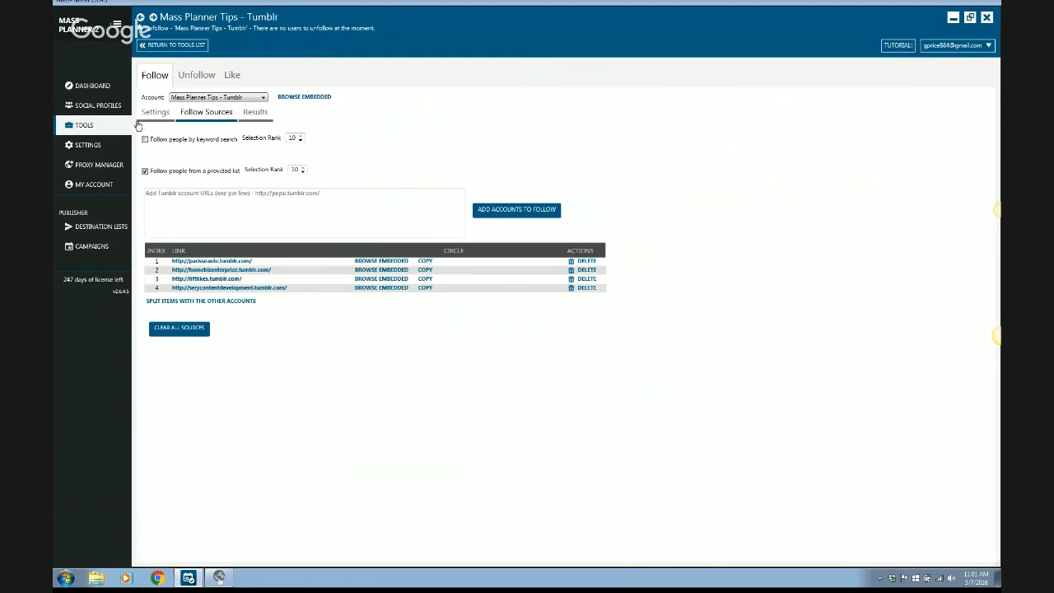
# Open the destination lists and collapse the Twitter, LinkedIn and Google+ groups.
pyautogui.click(98, 228)
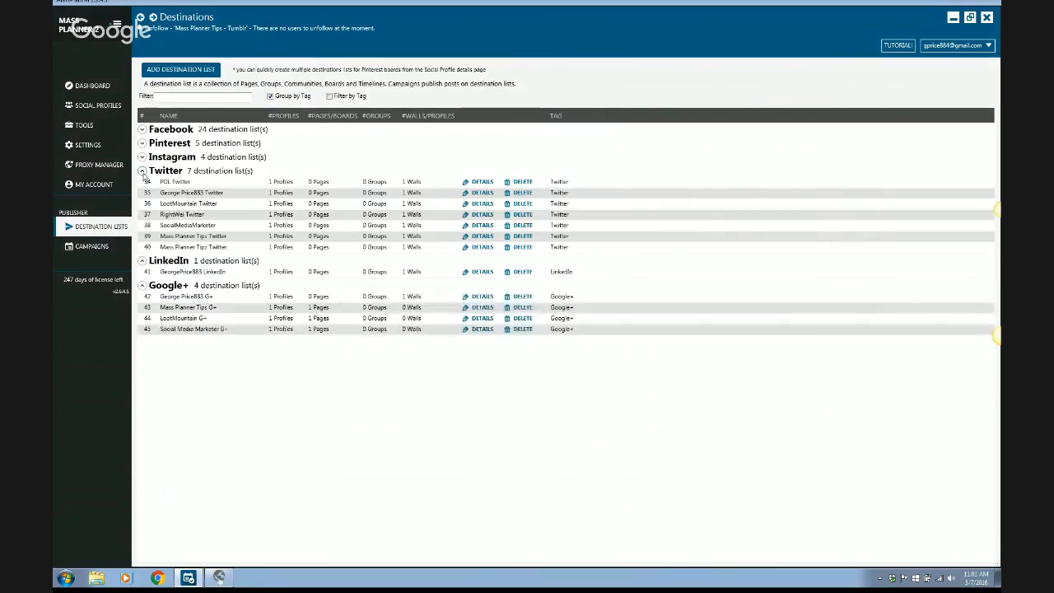
pyautogui.click(143, 172)
pyautogui.click(143, 184)
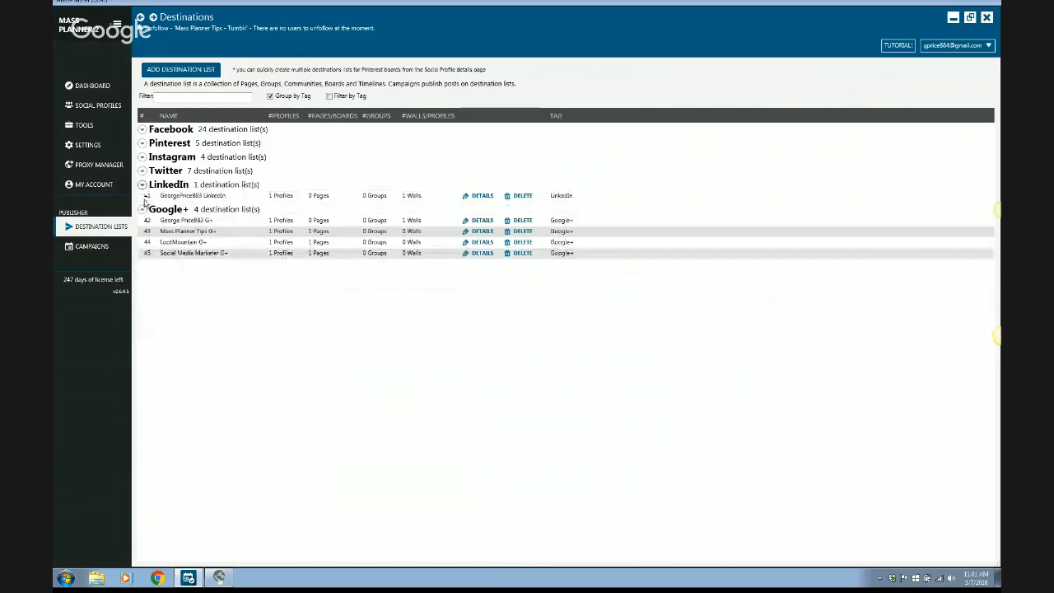
pyautogui.click(142, 200)
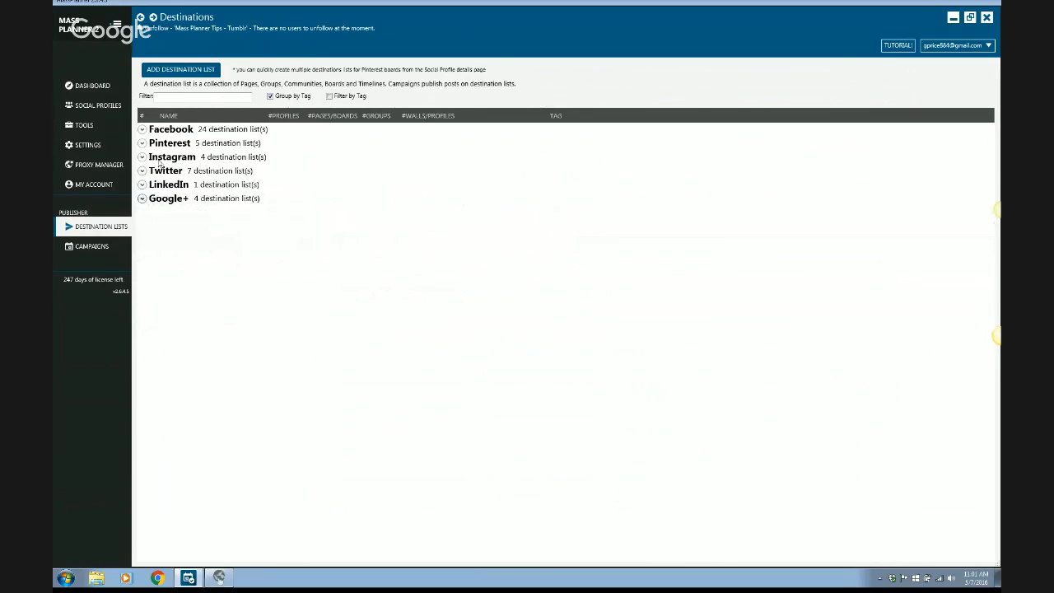
# Add a destination list with the Mass Planner Tips Tumblr account's wall selected and name it "Mass Planner Tips Tumblr".
pyautogui.click(193, 72)
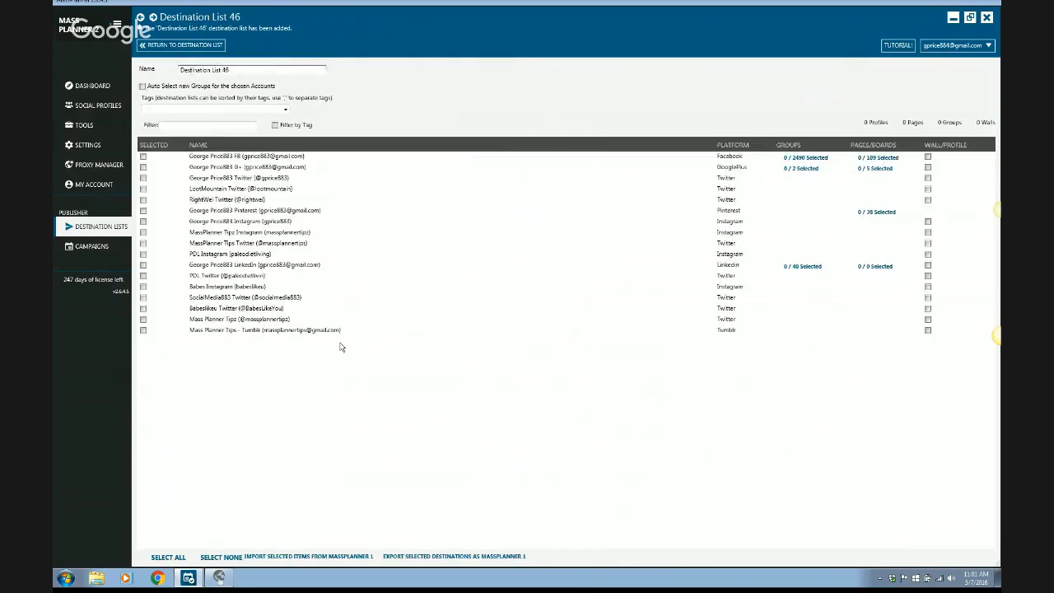
pyautogui.click(929, 330)
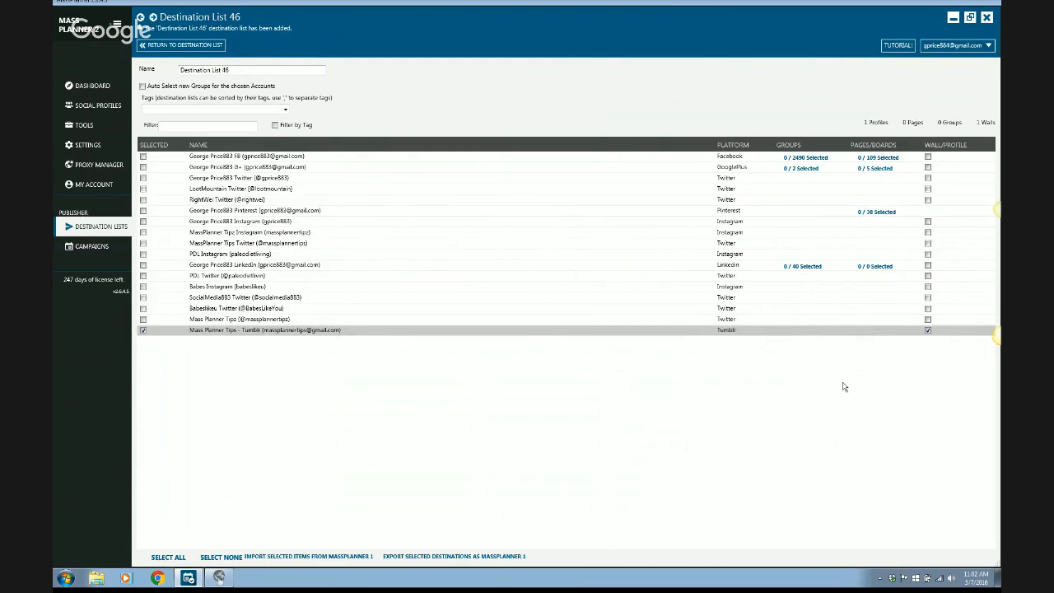
pyautogui.doubleClick(246, 70)
pyautogui.tripleClick(246, 69)
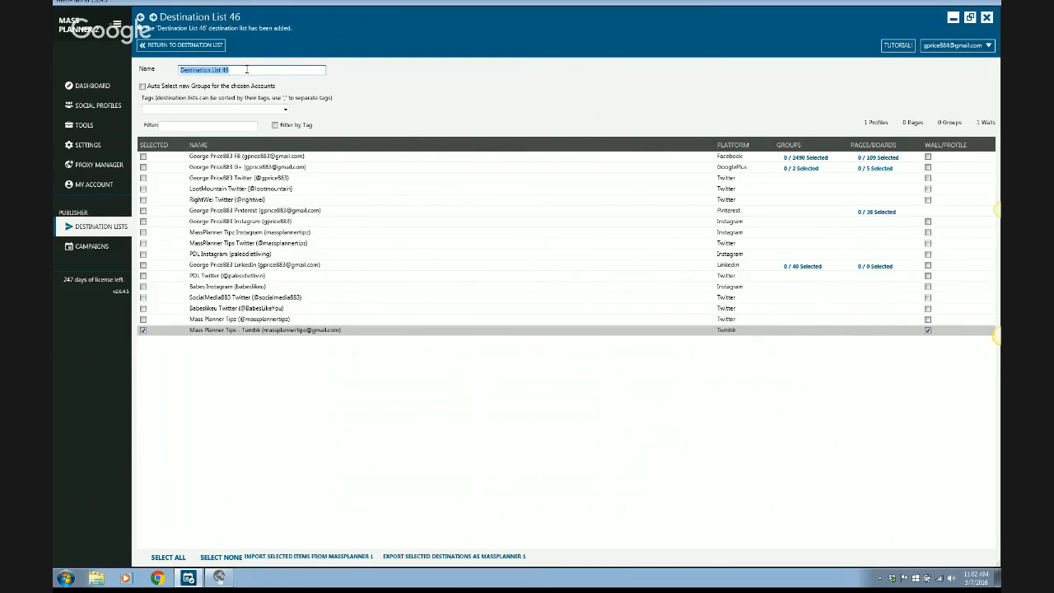
pyautogui.write('Mass Planner Tips Tumblr')
# Tag the new destination list as Tumblr and return to the destination lists overview.
pyautogui.click(286, 111)
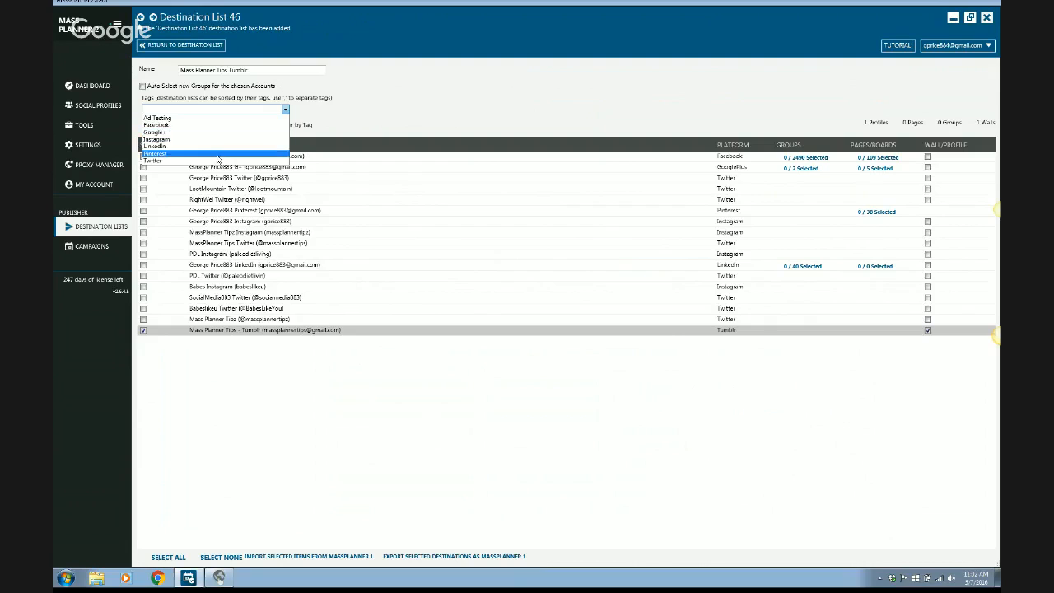
pyautogui.click(203, 108)
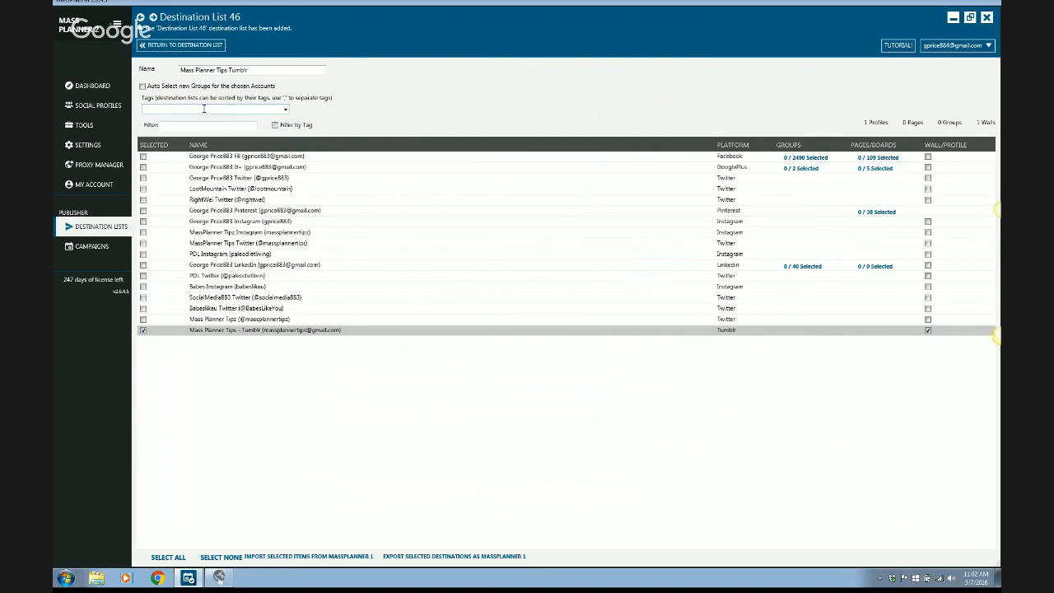
pyautogui.write('Tumblr')
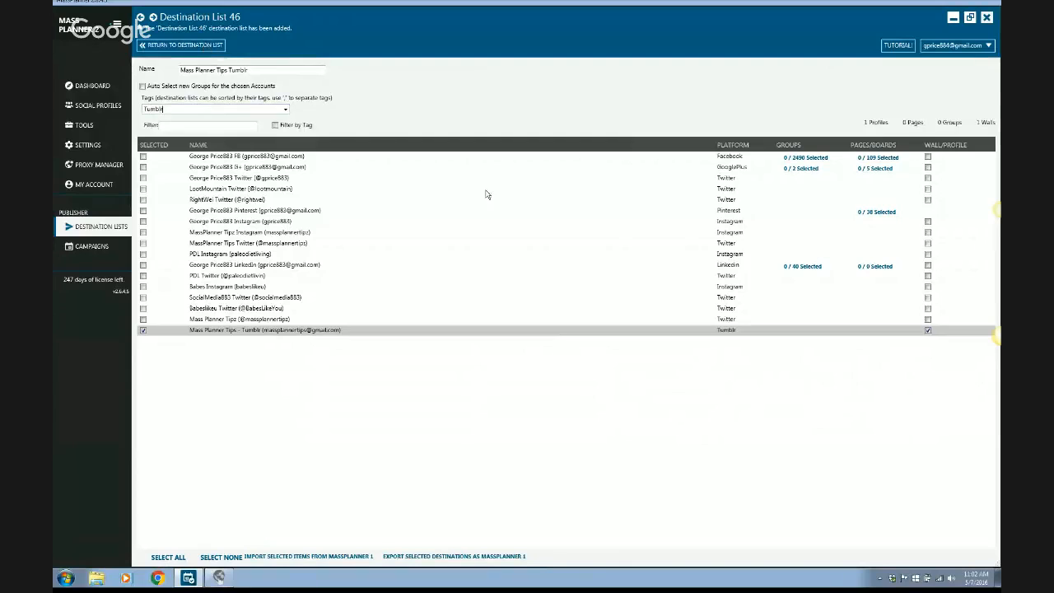
pyautogui.click(167, 47)
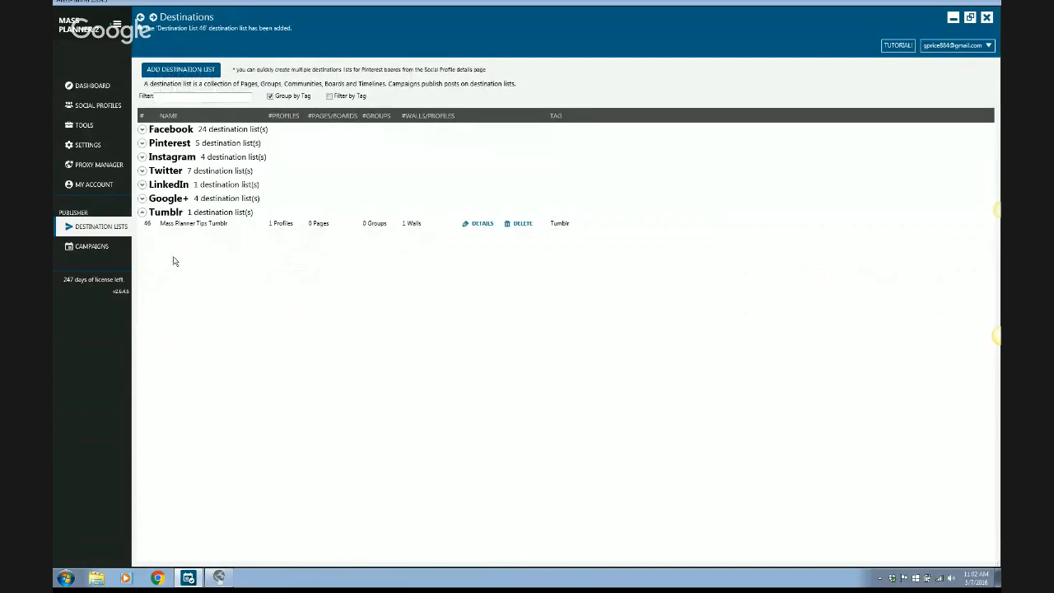
# Open the publishing campaigns and collapse the Twitter, Pinterest, Instagram and Facebook groups.
pyautogui.click(92, 247)
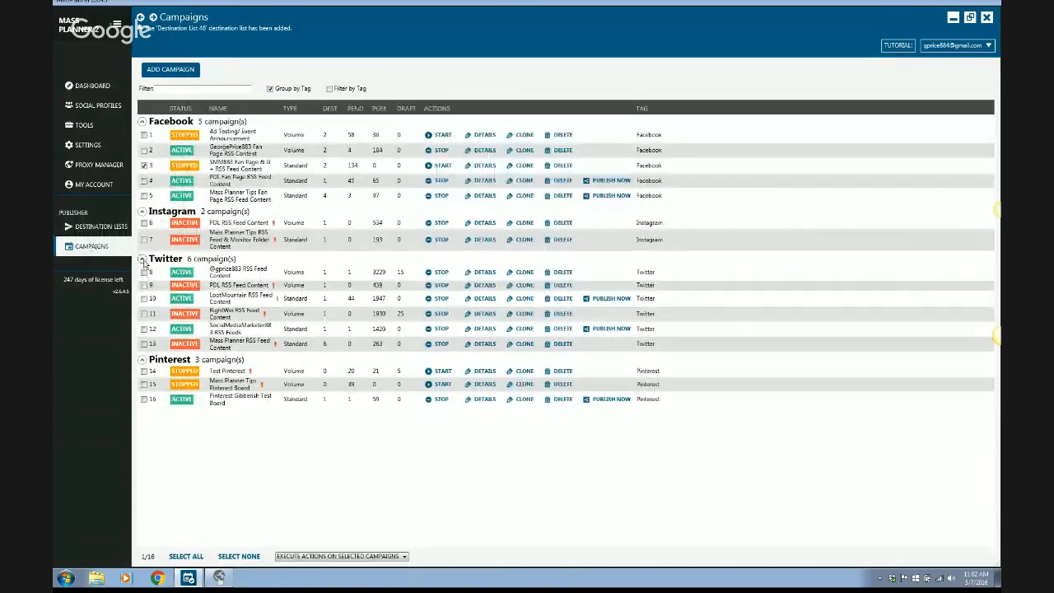
pyautogui.click(143, 260)
pyautogui.click(141, 273)
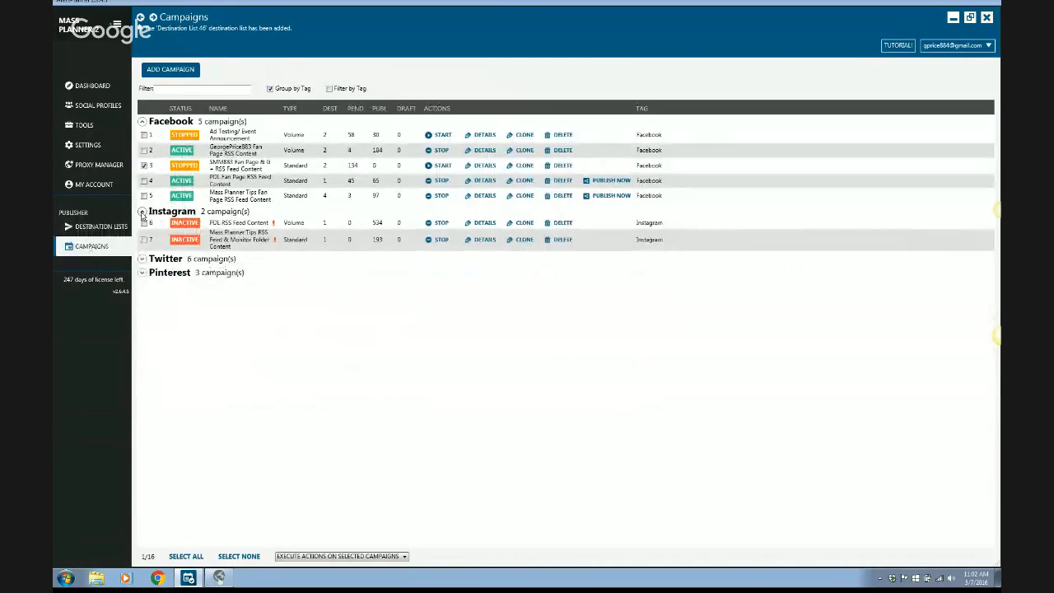
pyautogui.click(141, 212)
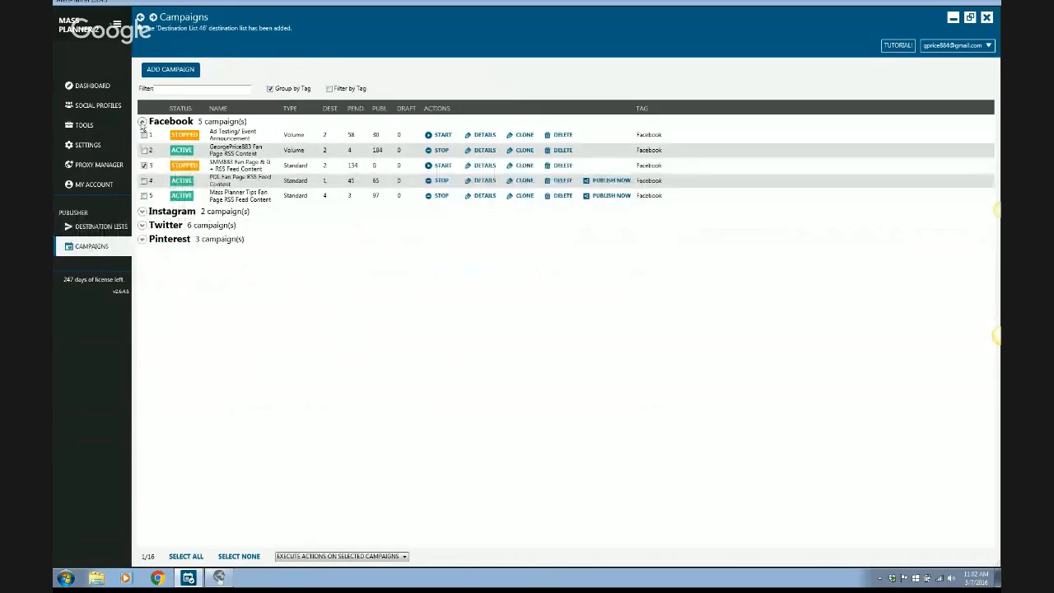
pyautogui.click(142, 121)
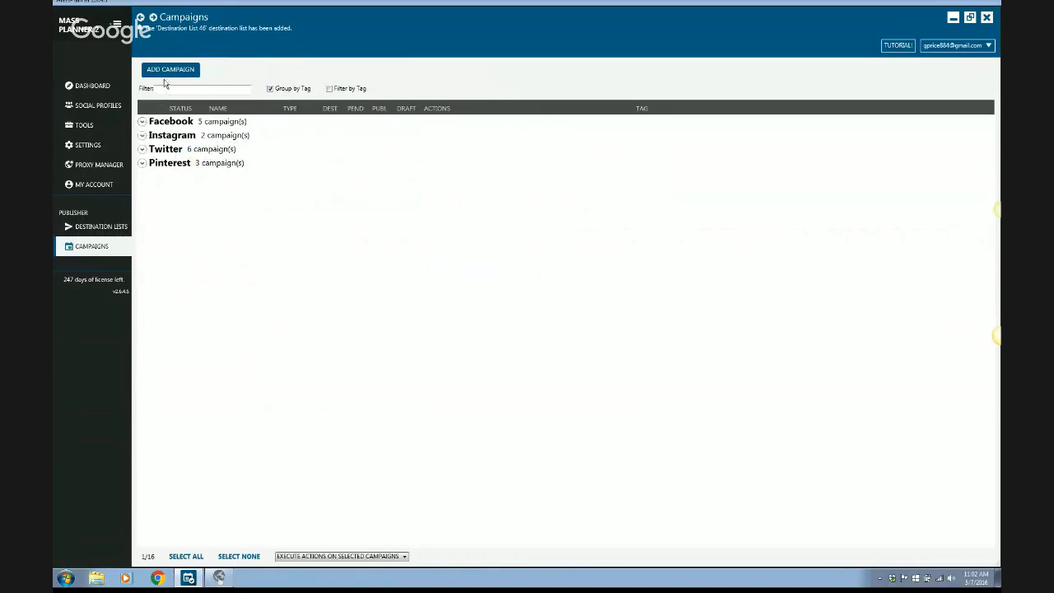
# Add a new standard campaign for publishing on a limited number of destinations.
pyautogui.click(166, 72)
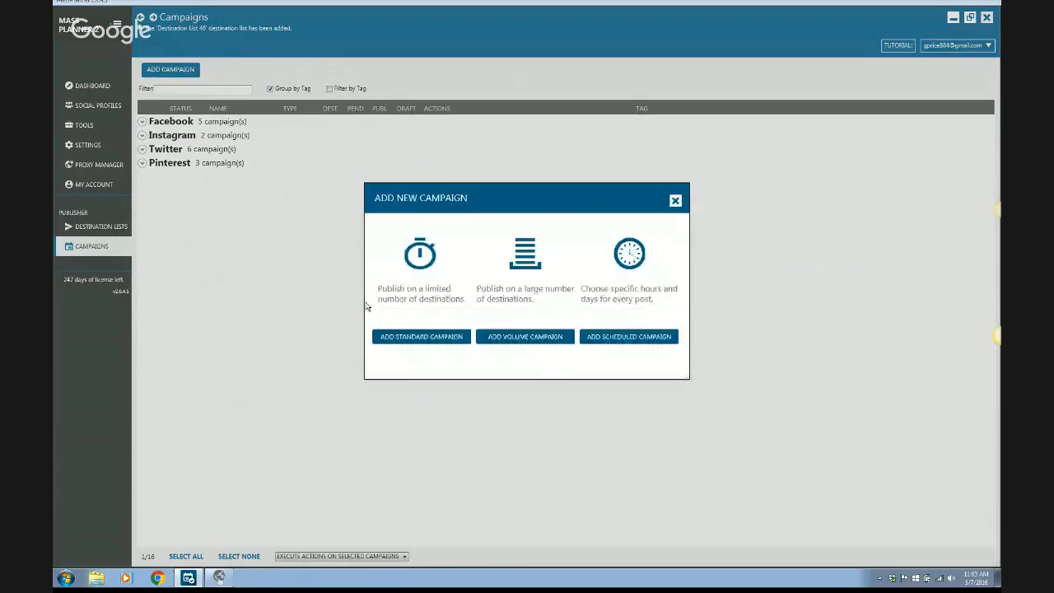
pyautogui.click(415, 340)
pyautogui.click(415, 340)
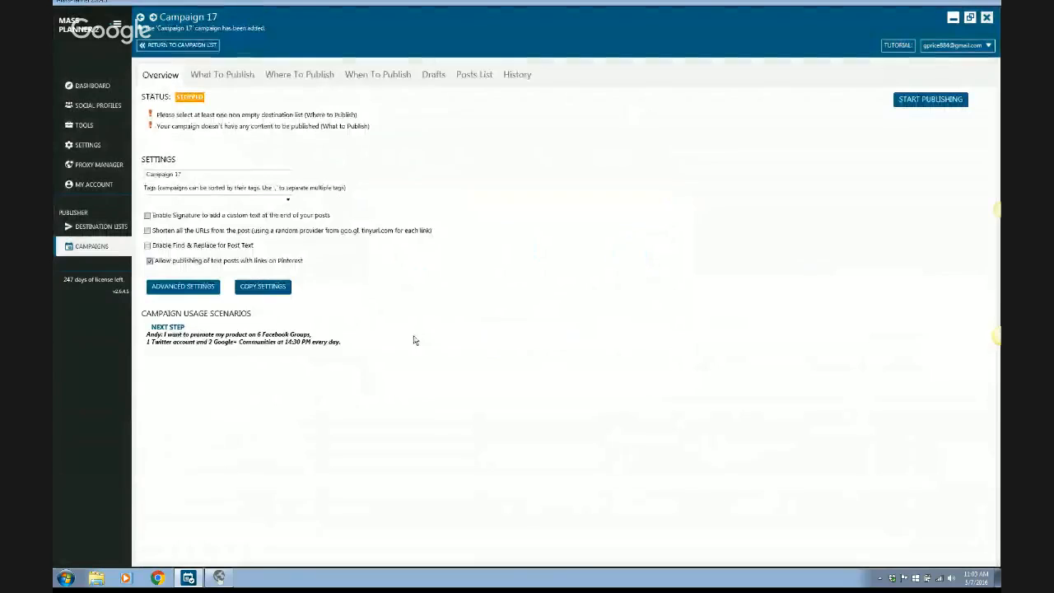
# Rename the new campaign as "Mass Planner Tips Tumblr".
pyautogui.doubleClick(236, 175)
pyautogui.hotkey('ctrl', 'a')
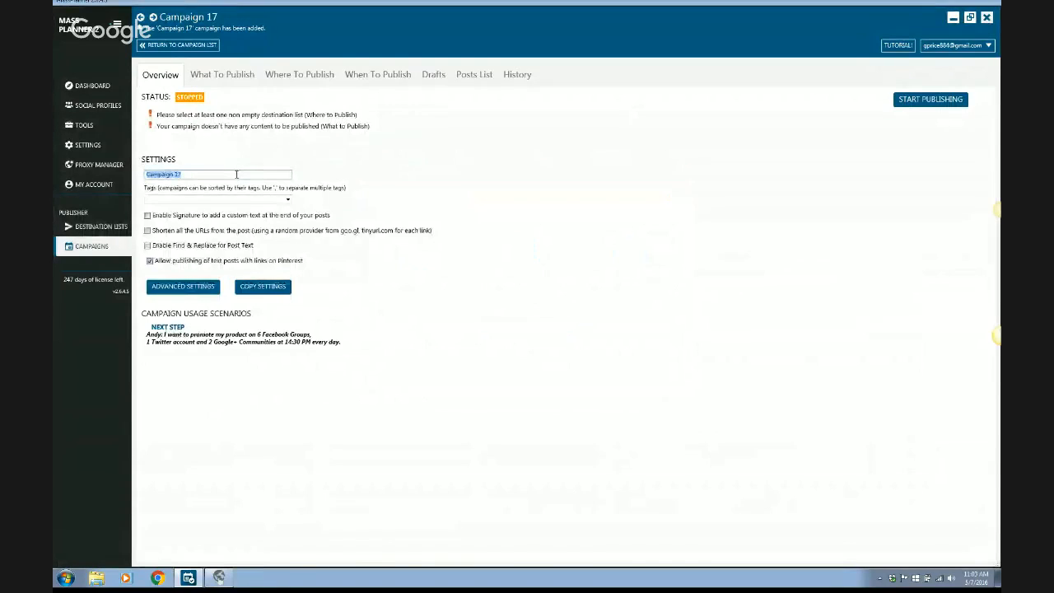
pyautogui.write('Tut')
pyautogui.press('BackSpace')
pyautogui.press('BackSpace')
pyautogui.press('BackSpace')
pyautogui.write('Mass Planner Tips Tump')
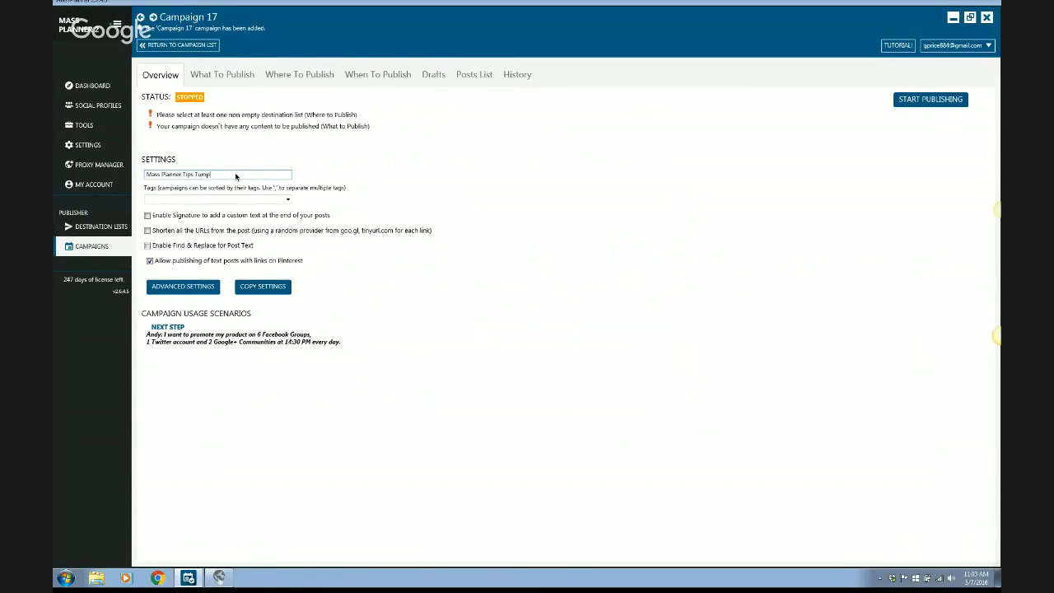
pyautogui.write('lr Posts')
pyautogui.press('BackSpace')
pyautogui.press('BackSpace')
pyautogui.press('BackSpace')
# Tag the campaign as Standard and disable publishing of text posts with links on Pinterest.
pyautogui.click(288, 200)
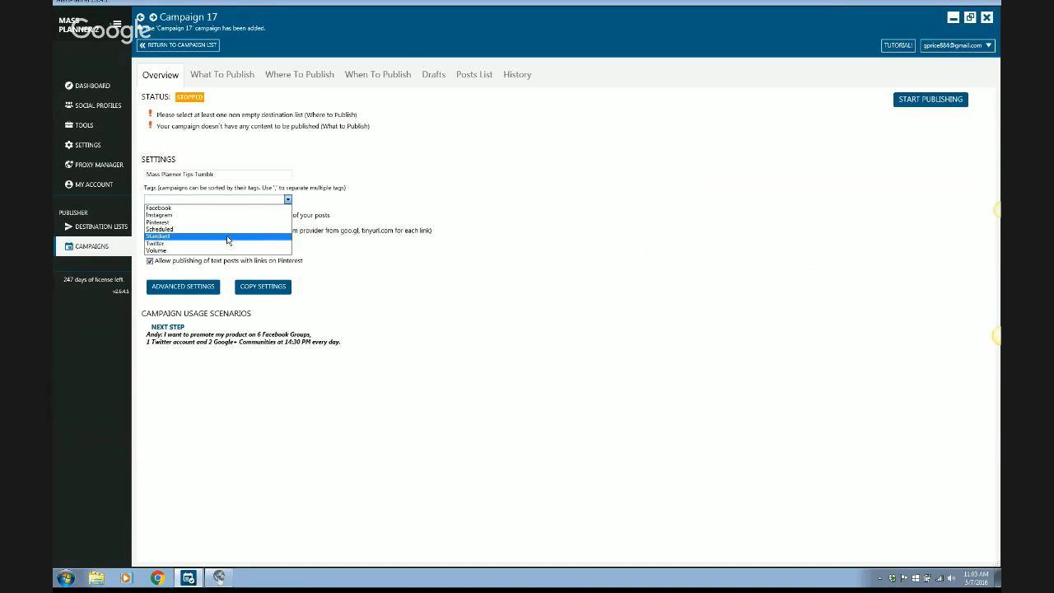
pyautogui.click(229, 237)
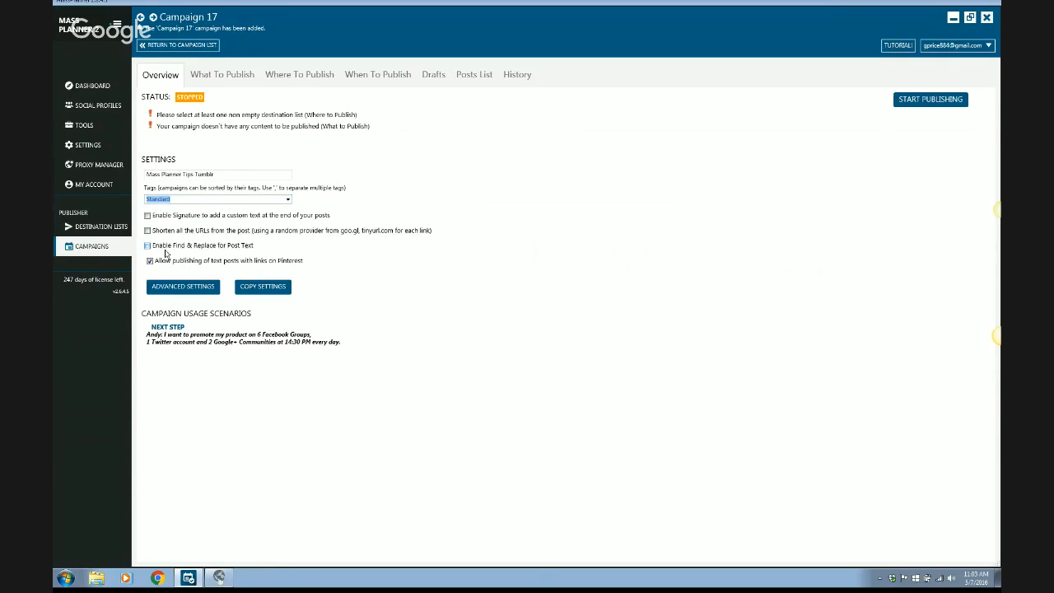
pyautogui.click(150, 262)
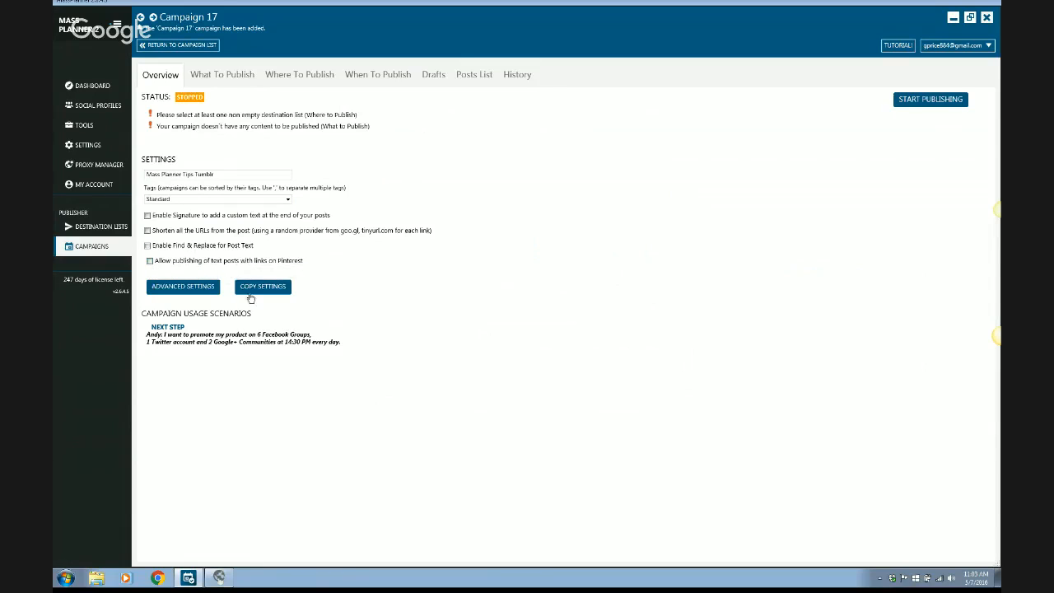
# In the campaign's RSS post settings, append "?ap_id=massplannertips" to the [URL] token of the feed template.
pyautogui.click(233, 78)
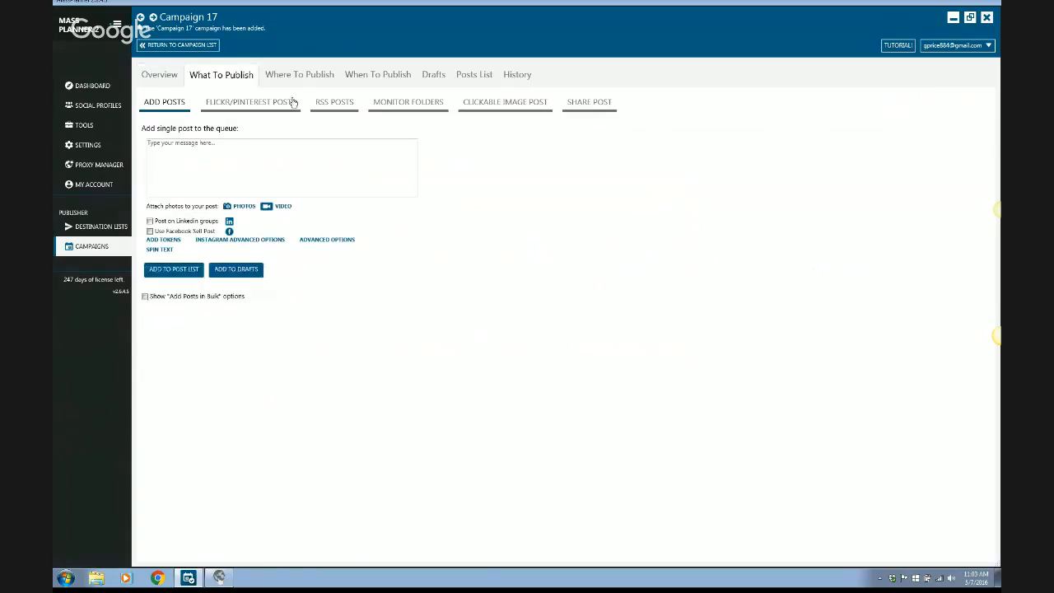
pyautogui.click(329, 101)
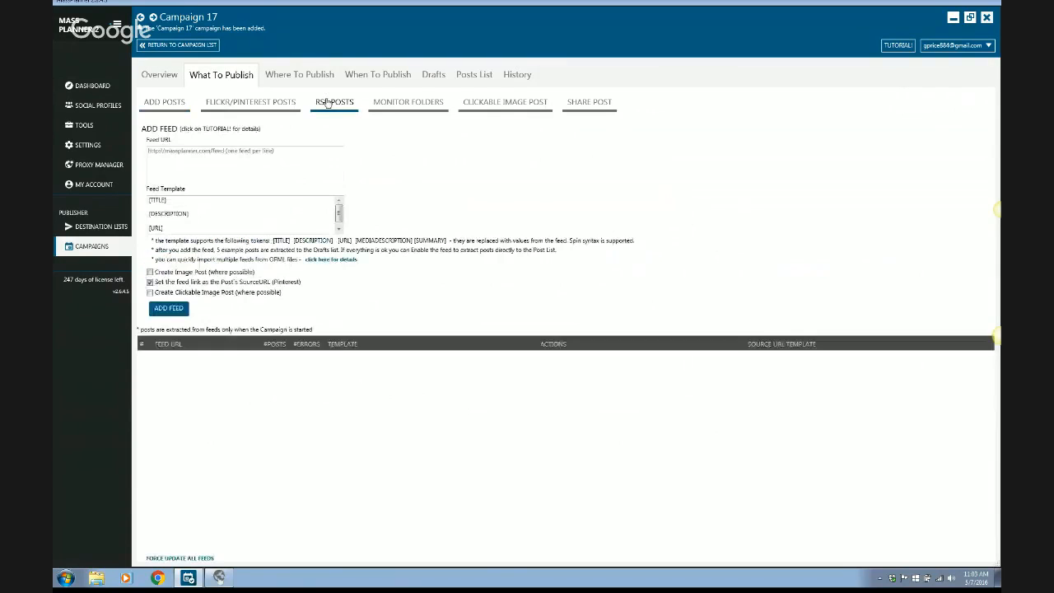
pyautogui.click(255, 167)
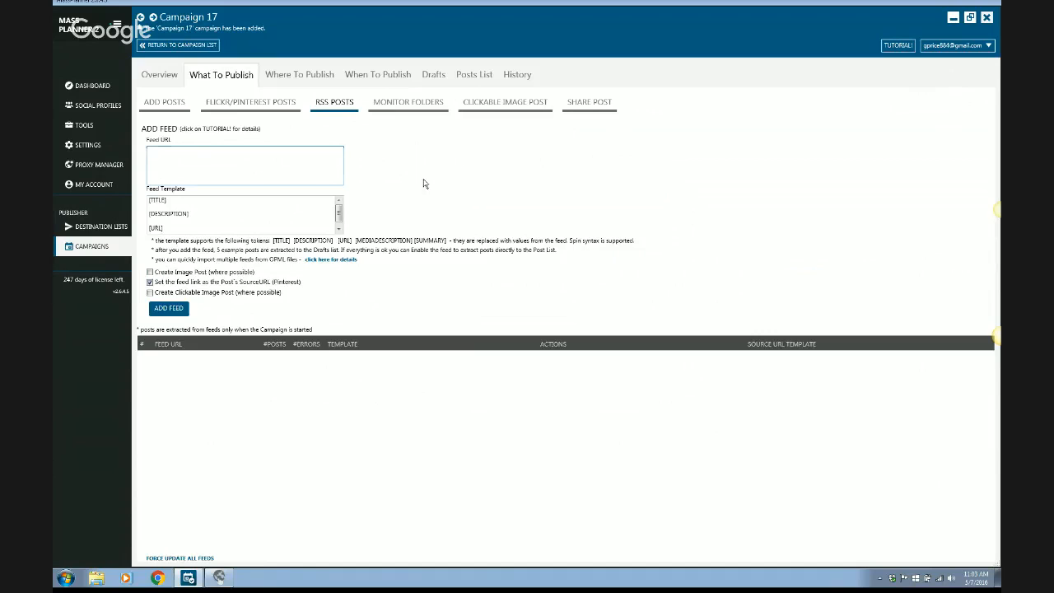
pyautogui.click(292, 228)
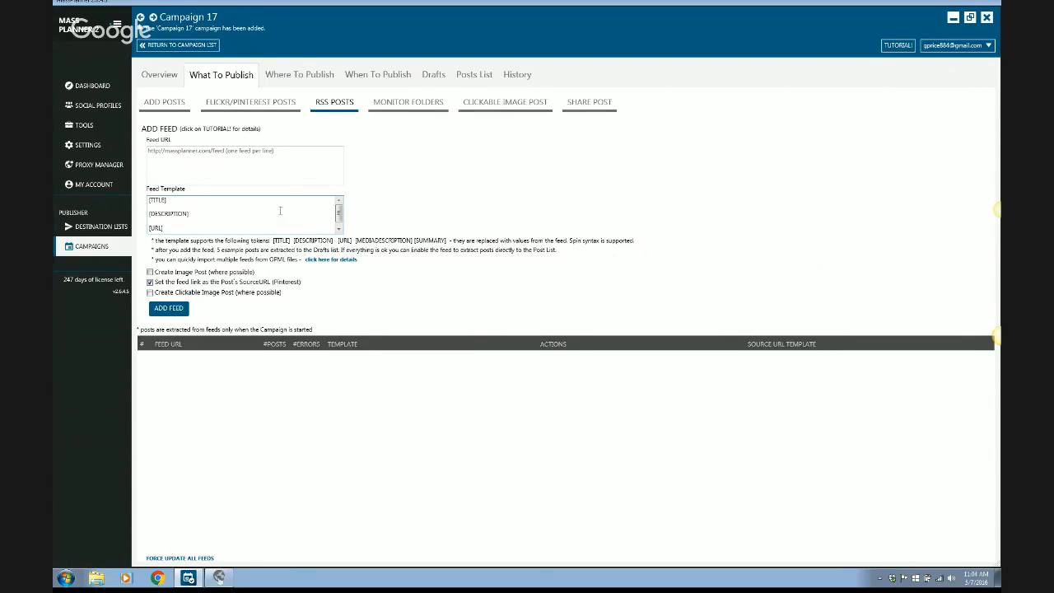
pyautogui.click(266, 173)
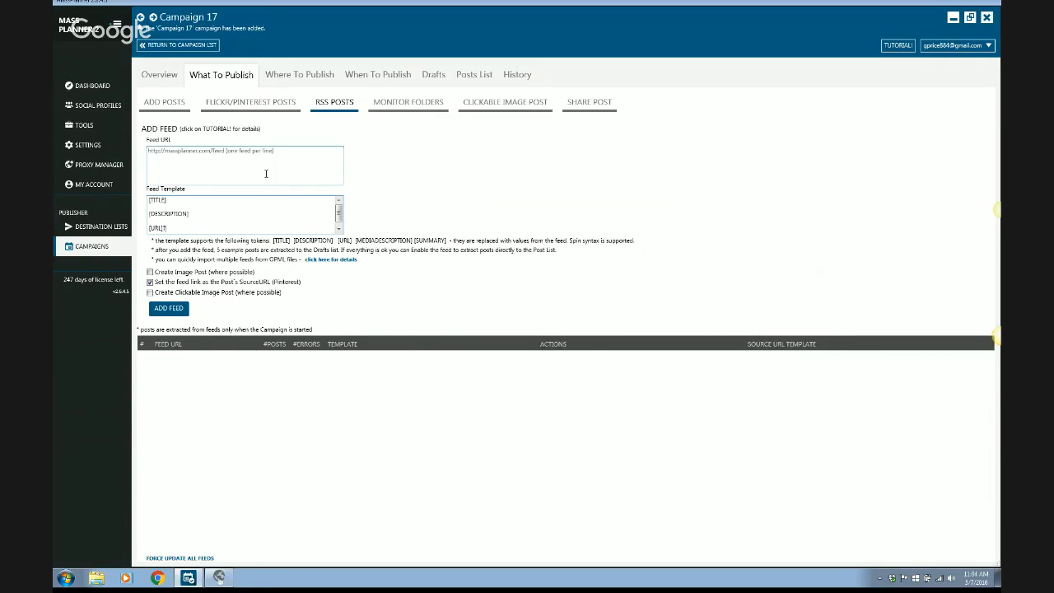
pyautogui.write('ac')
pyautogui.write('_id=massplannerf')
pyautogui.write('ips')
pyautogui.click(255, 167)
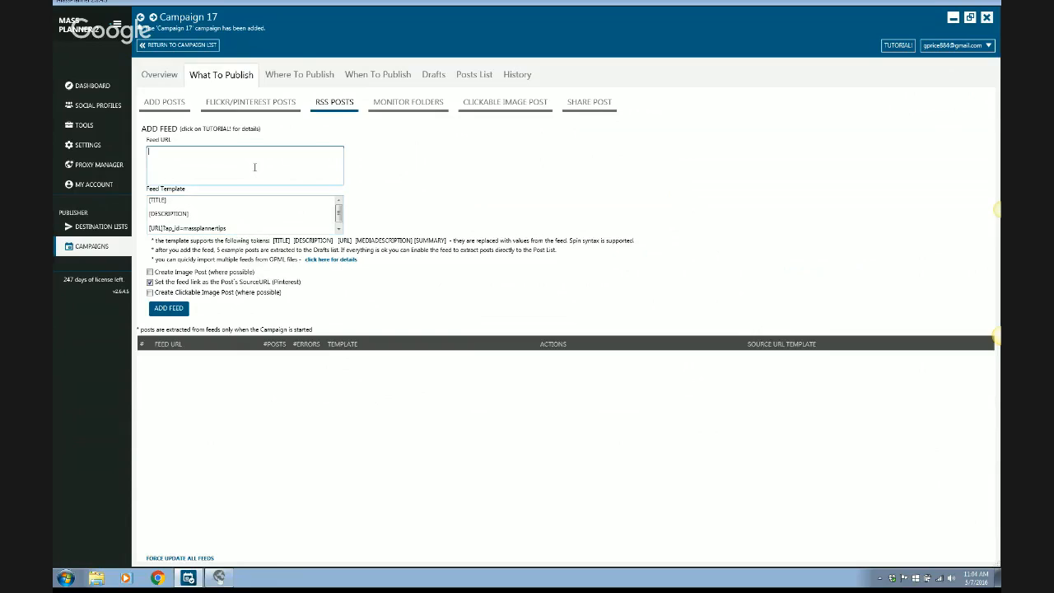
pyautogui.write('http://massplanner.com/feed')
pyautogui.click(150, 273)
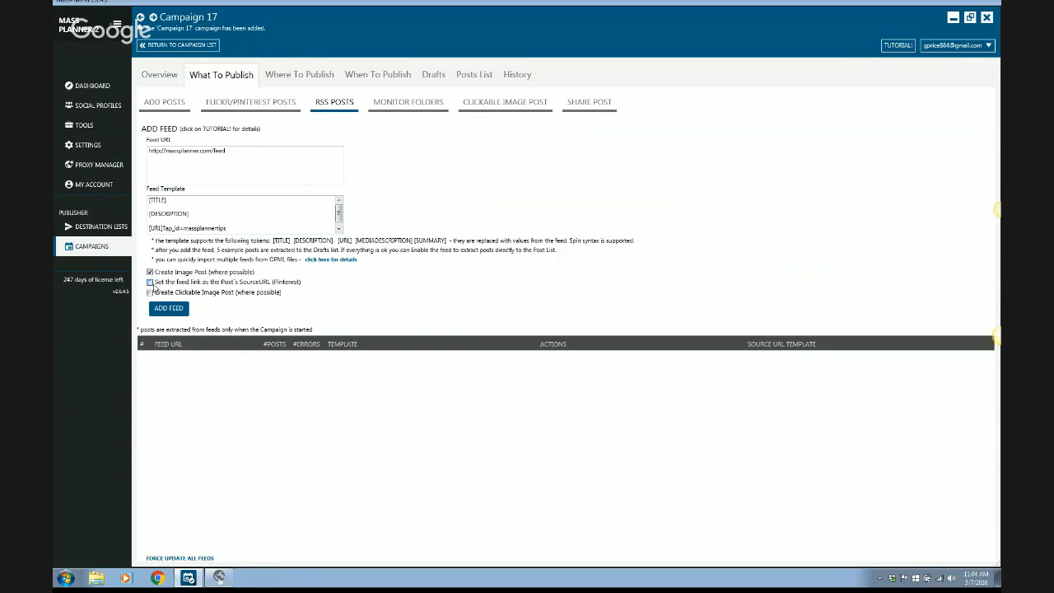
pyautogui.click(150, 283)
pyautogui.click(164, 310)
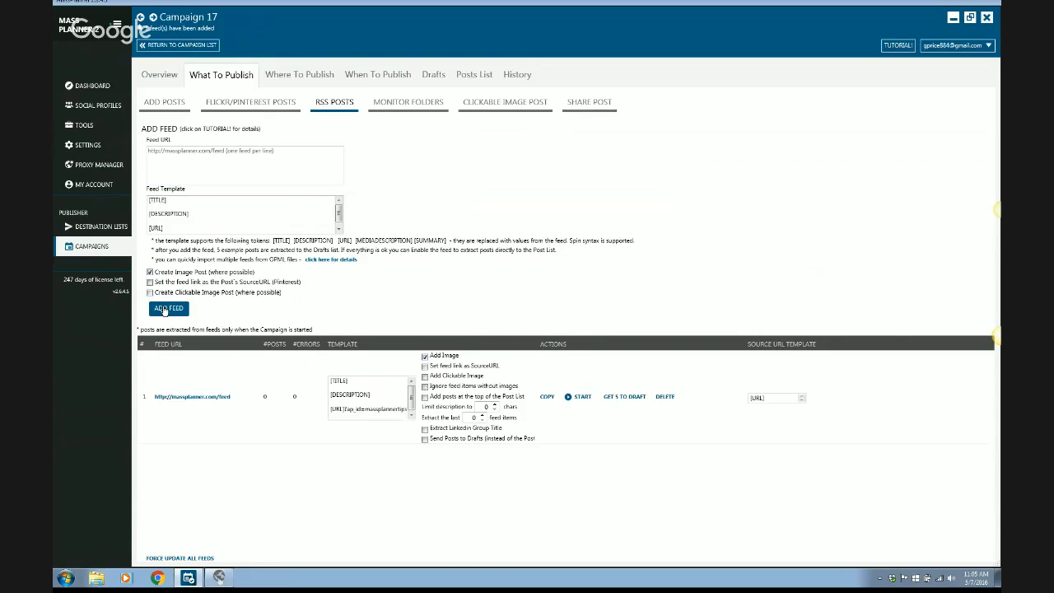
# Append "?ap_id=massplannertips" to the [URL] token in the feed's source URL template and start the feed.
pyautogui.click(789, 397)
pyautogui.write('?ap')
pyautogui.write('_id')
pyautogui.write('=m')
pyautogui.write('asspl')
pyautogui.write('annertips')
pyautogui.click(583, 397)
# Review the campaign's drafts and posts list, and set the RSS feed to ignore items without images.
pyautogui.click(437, 75)
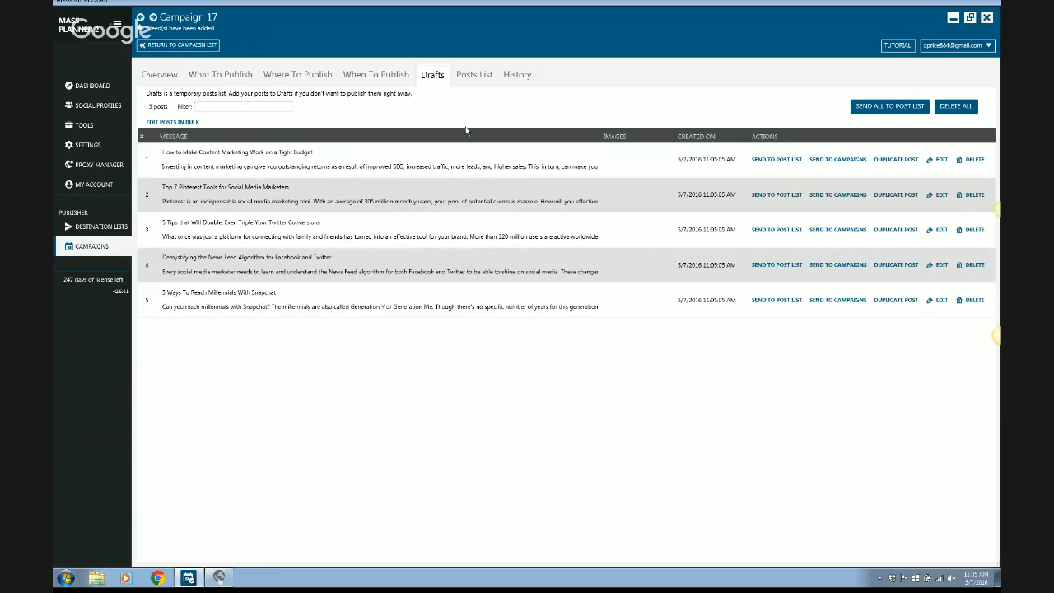
pyautogui.click(475, 76)
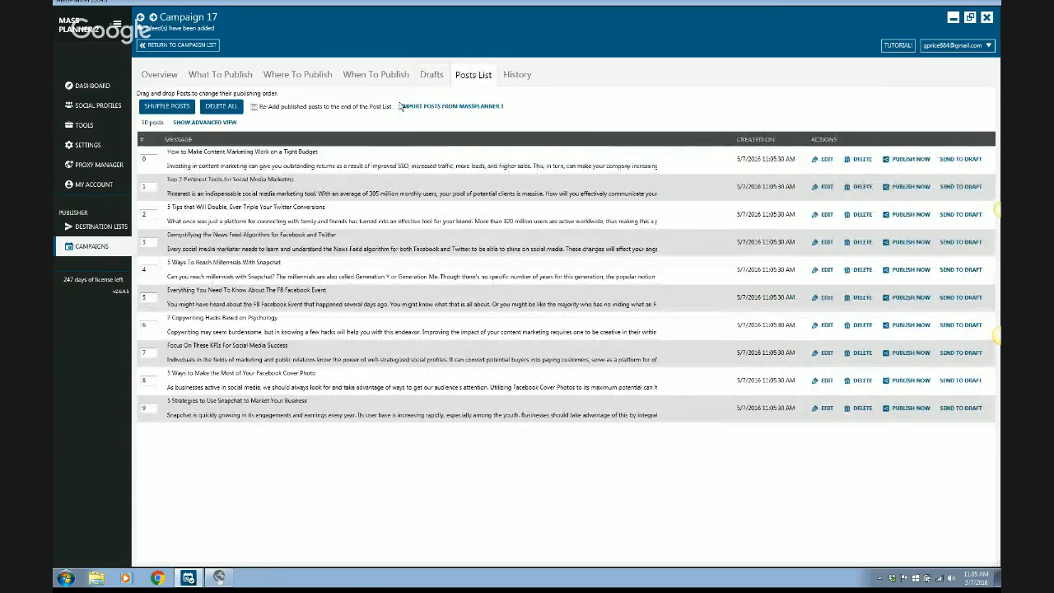
pyautogui.click(219, 76)
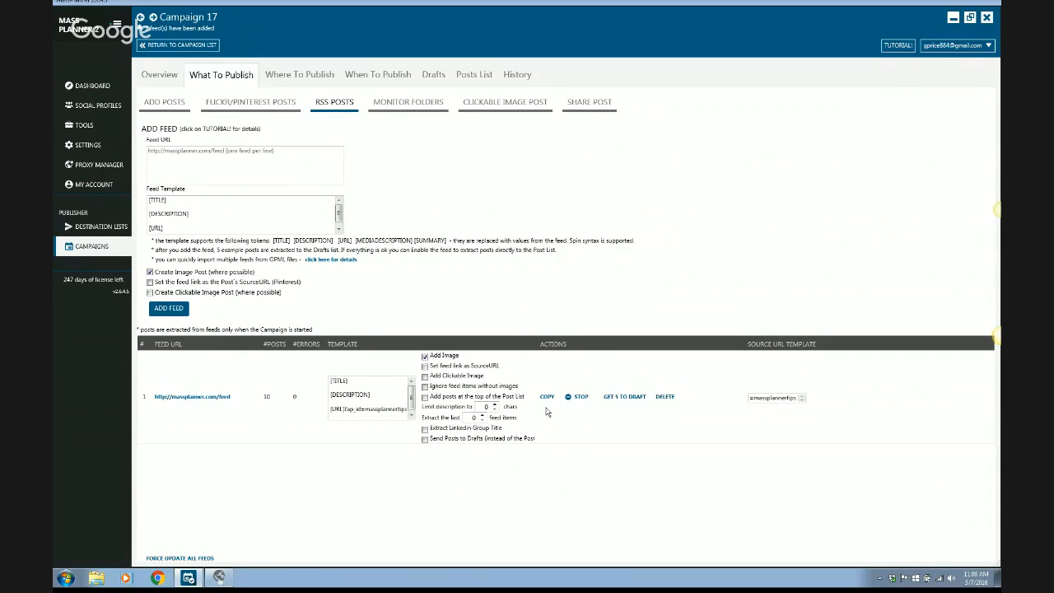
pyautogui.click(425, 387)
# Try to publish the post "How to Make Content Marketing Work on a Tight Budget" immediately.
pyautogui.click(481, 76)
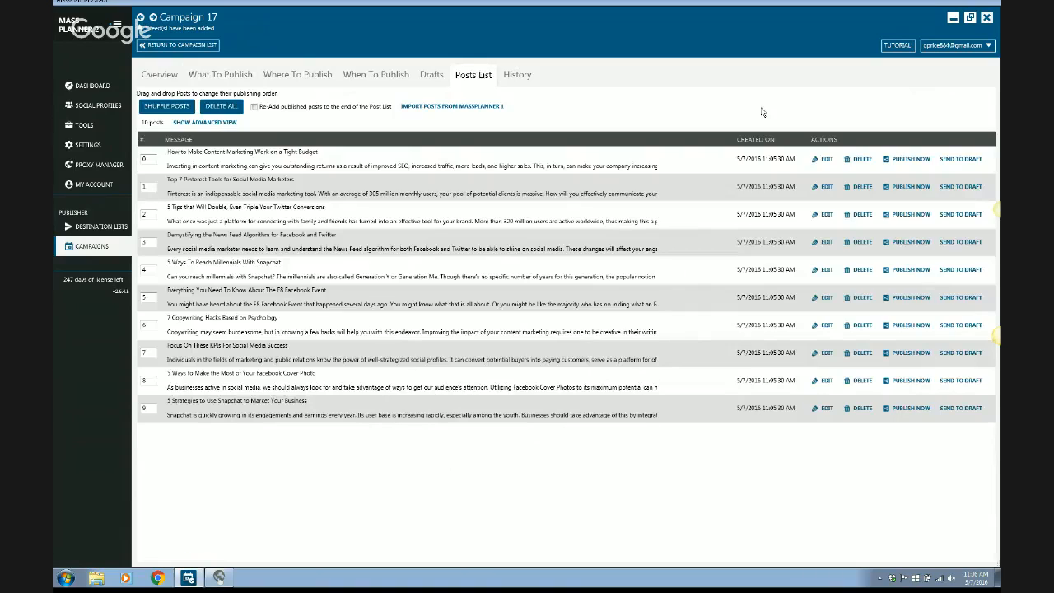
pyautogui.click(903, 161)
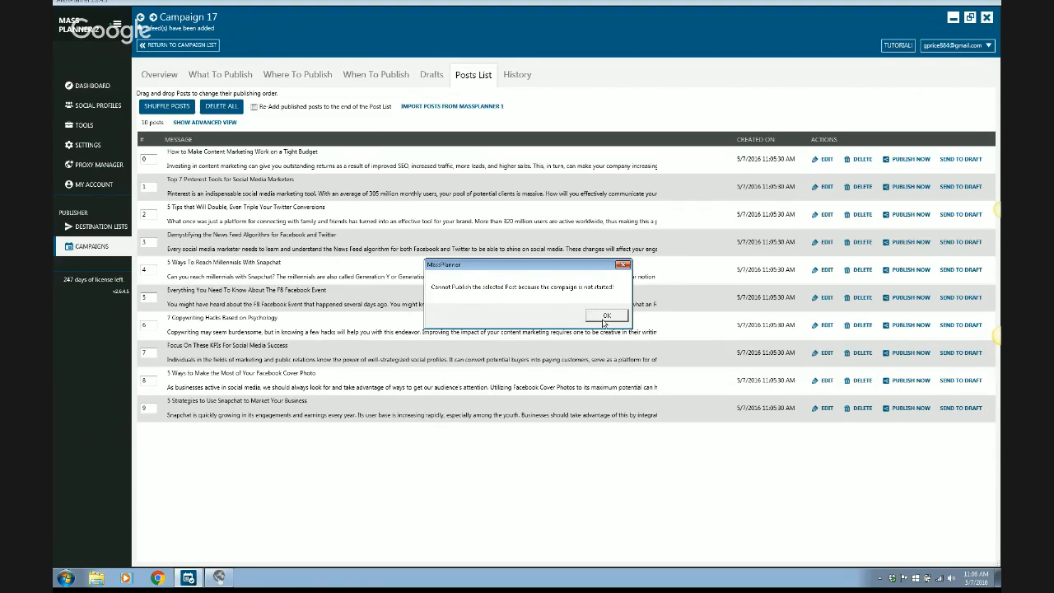
pyautogui.click(605, 317)
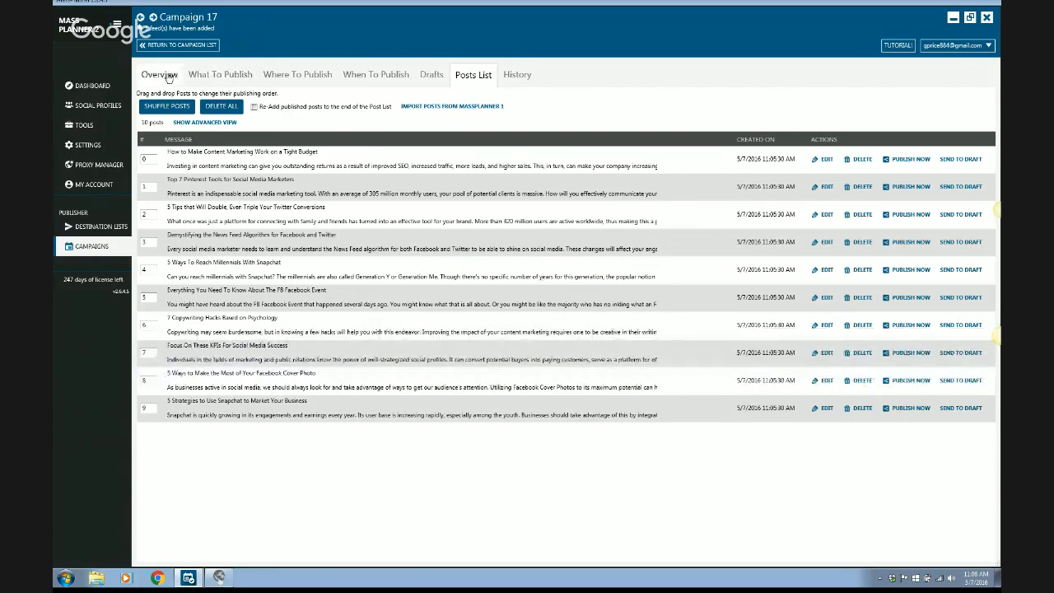
# Select the "Mass Planner Tips Tumblr" destination list for the campaign and randomize its publishing timers each day.
pyautogui.click(161, 74)
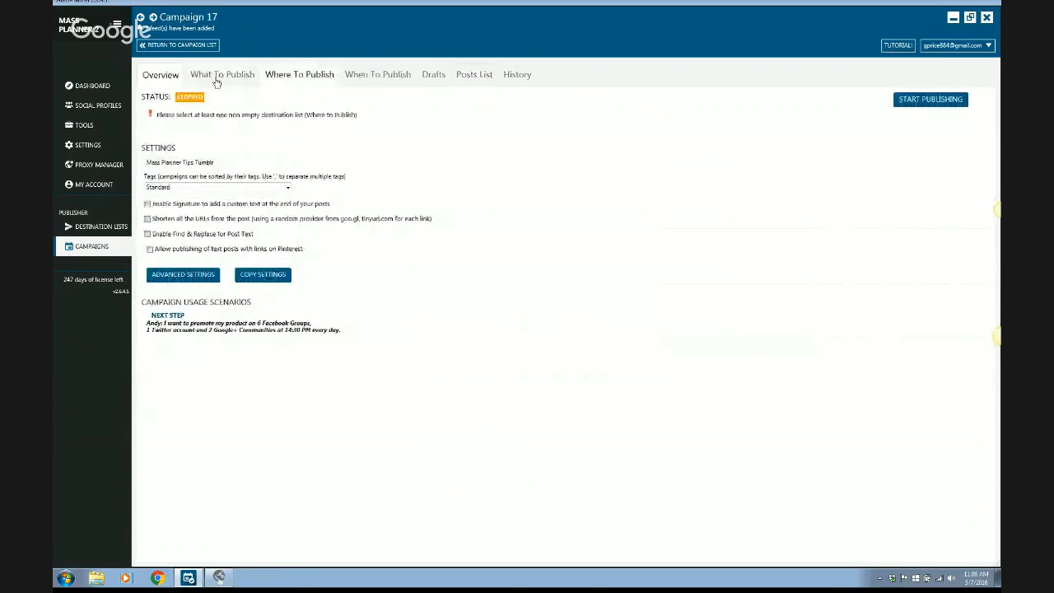
pyautogui.click(219, 79)
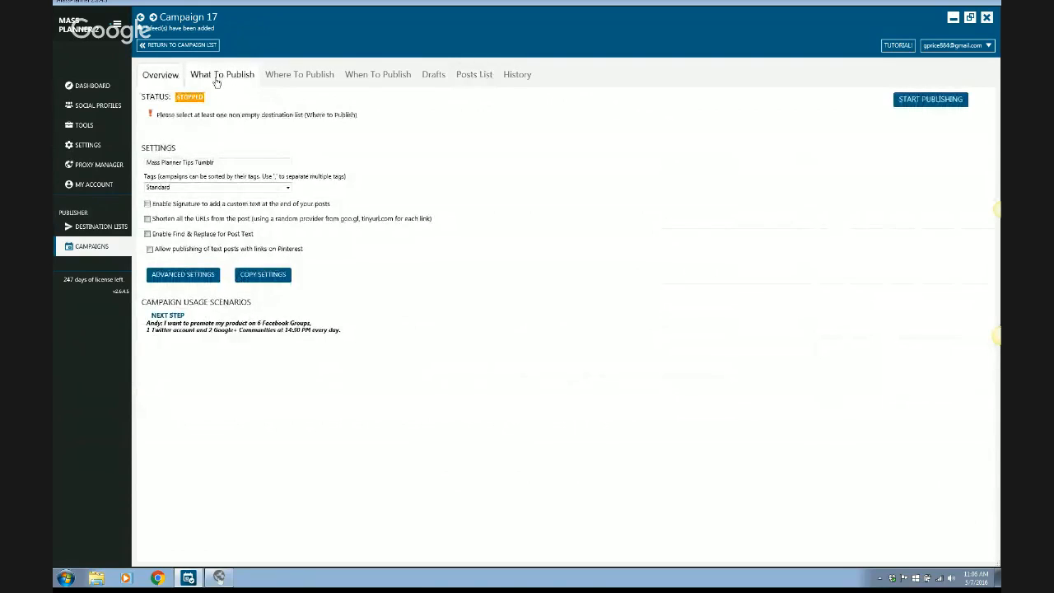
pyautogui.click(298, 75)
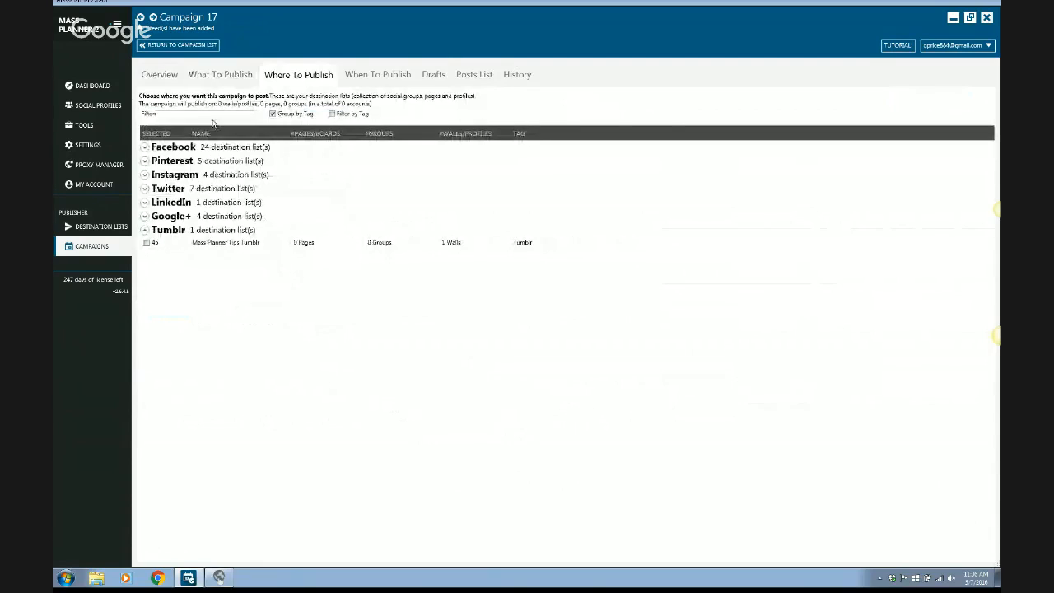
pyautogui.click(146, 243)
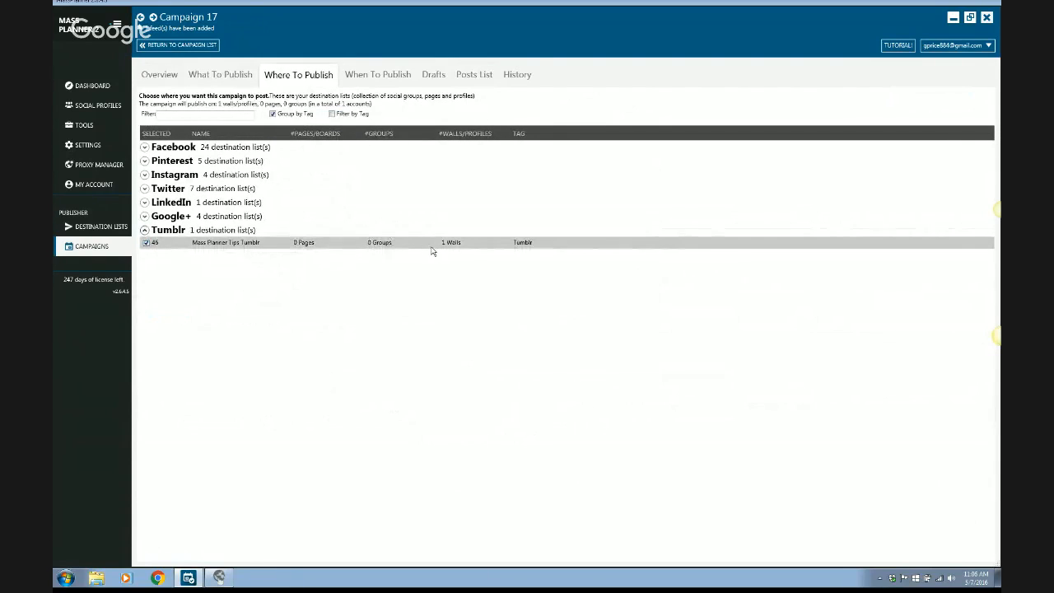
pyautogui.click(374, 76)
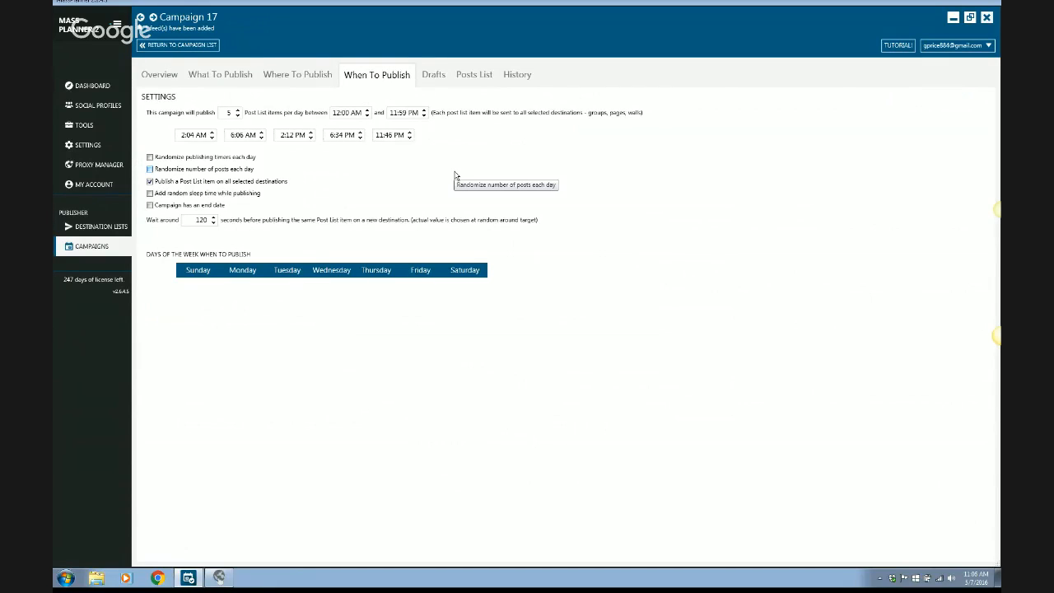
pyautogui.click(150, 157)
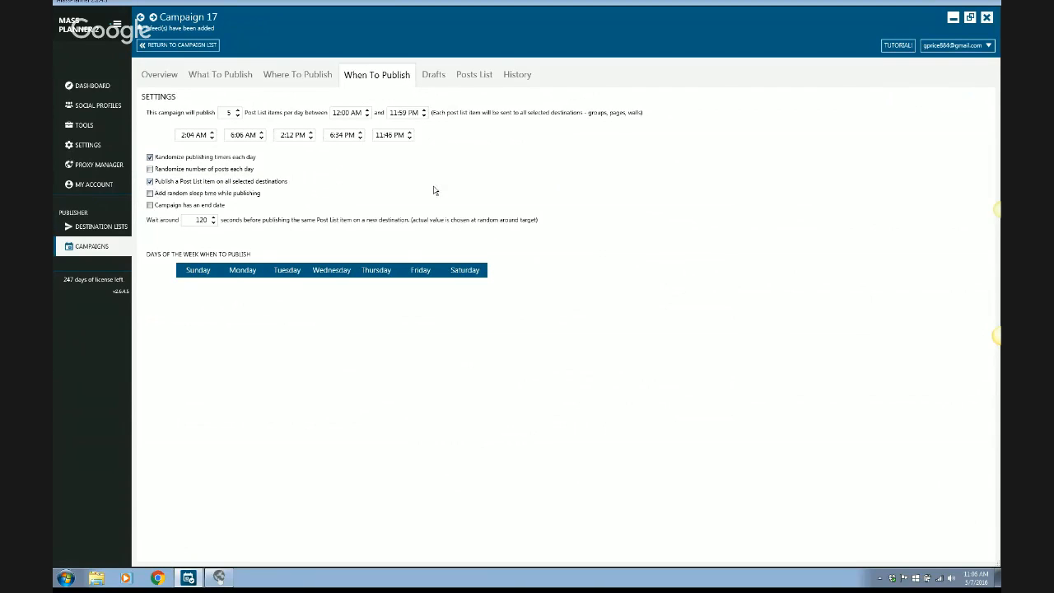
# Try again to publish the first post in the posts list immediately.
pyautogui.click(473, 76)
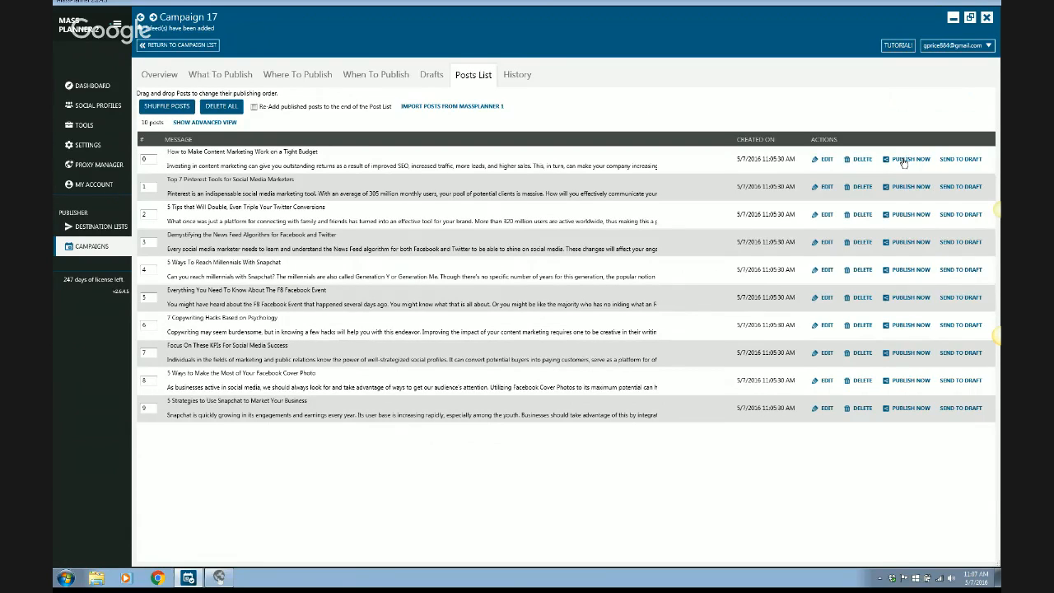
pyautogui.click(903, 160)
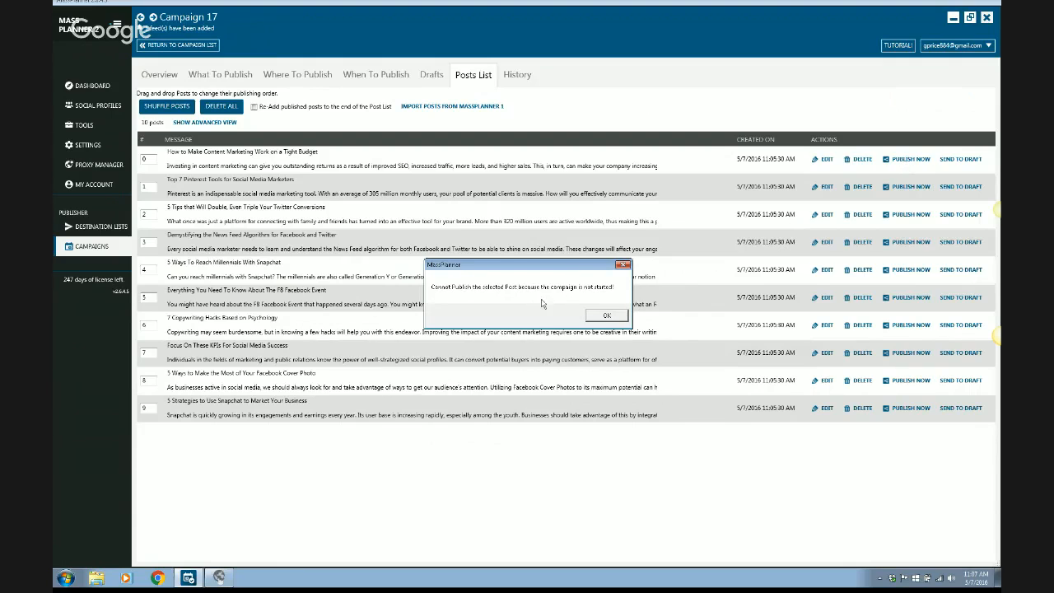
pyautogui.click(606, 318)
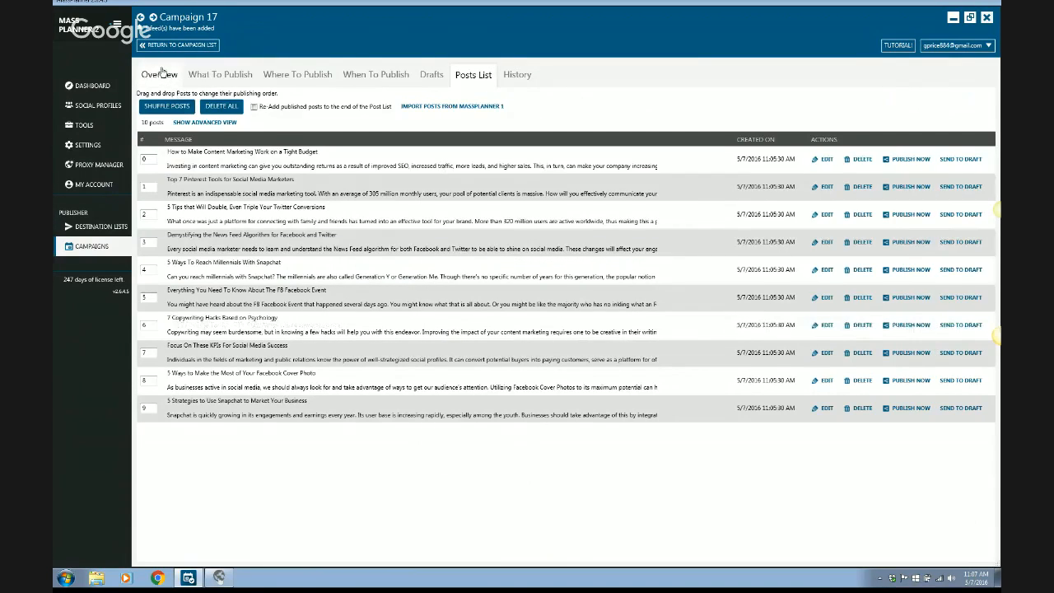
# Start publishing the campaign and immediately publish the post "How to Make Content Marketing Work on a Tight Budget".
pyautogui.click(160, 75)
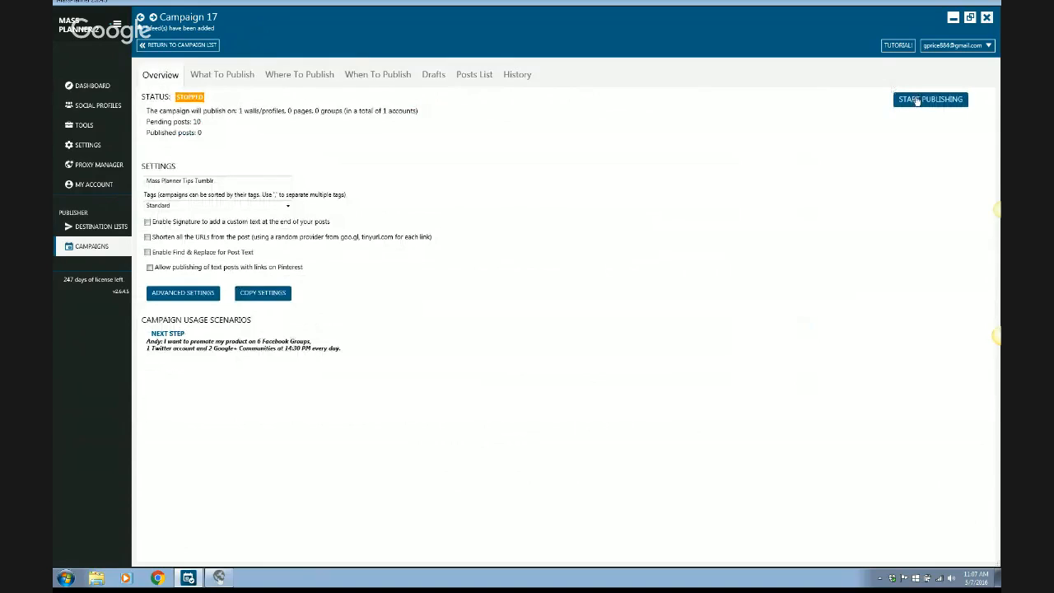
pyautogui.click(916, 99)
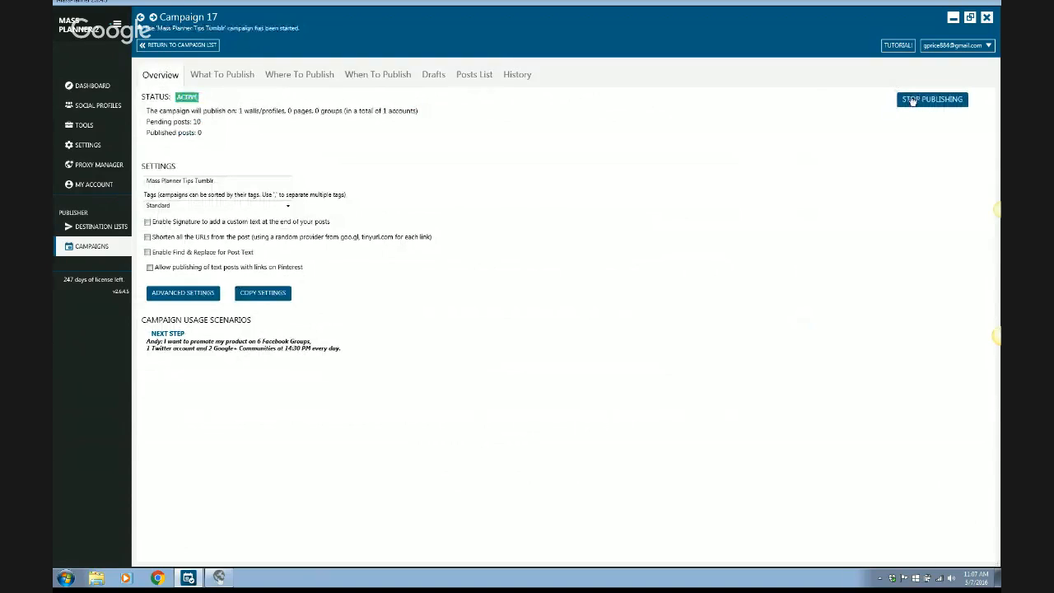
pyautogui.click(476, 75)
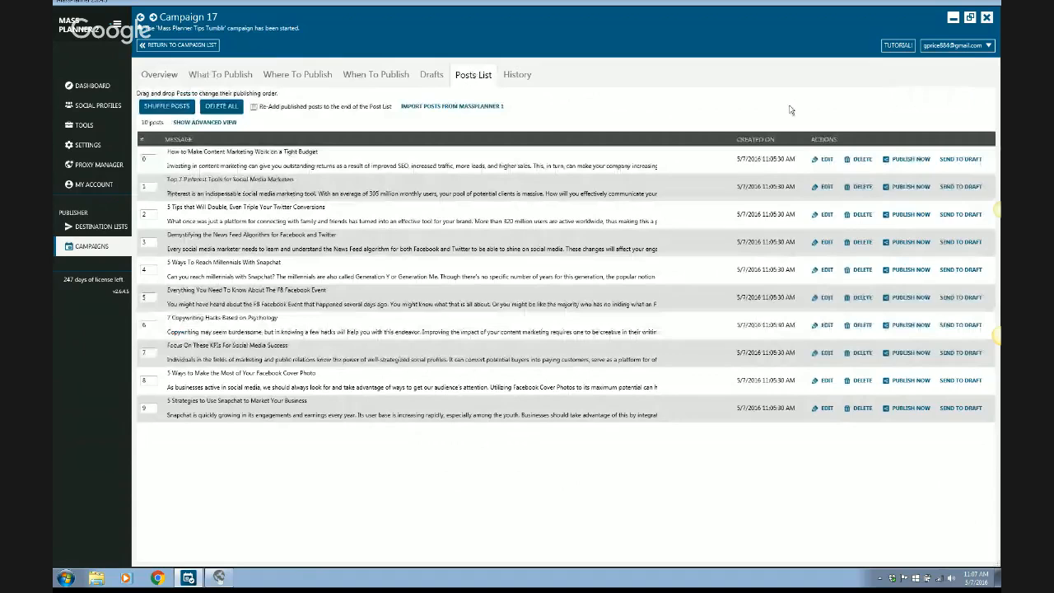
pyautogui.click(907, 160)
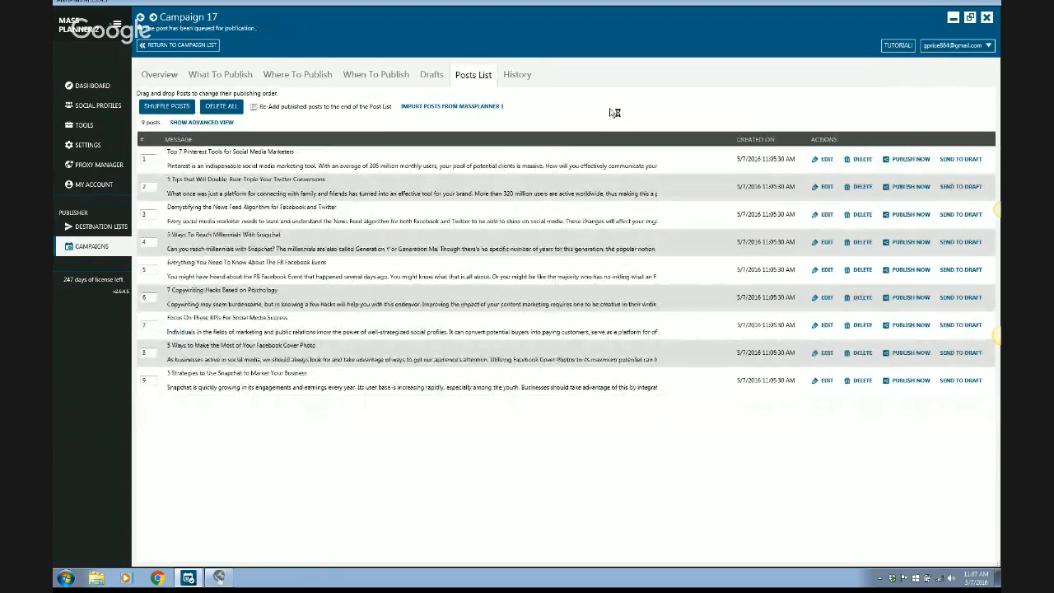
# Open the campaign's publishing history and bring up the Tumblr account's embedded browser with manual browsing disabled.
pyautogui.click(517, 75)
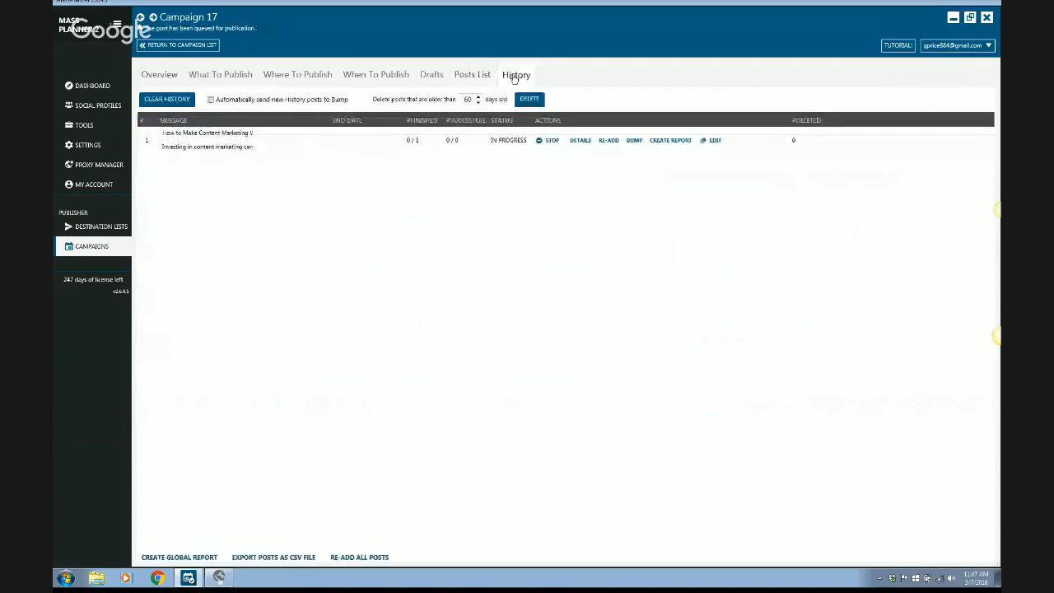
pyautogui.click(221, 578)
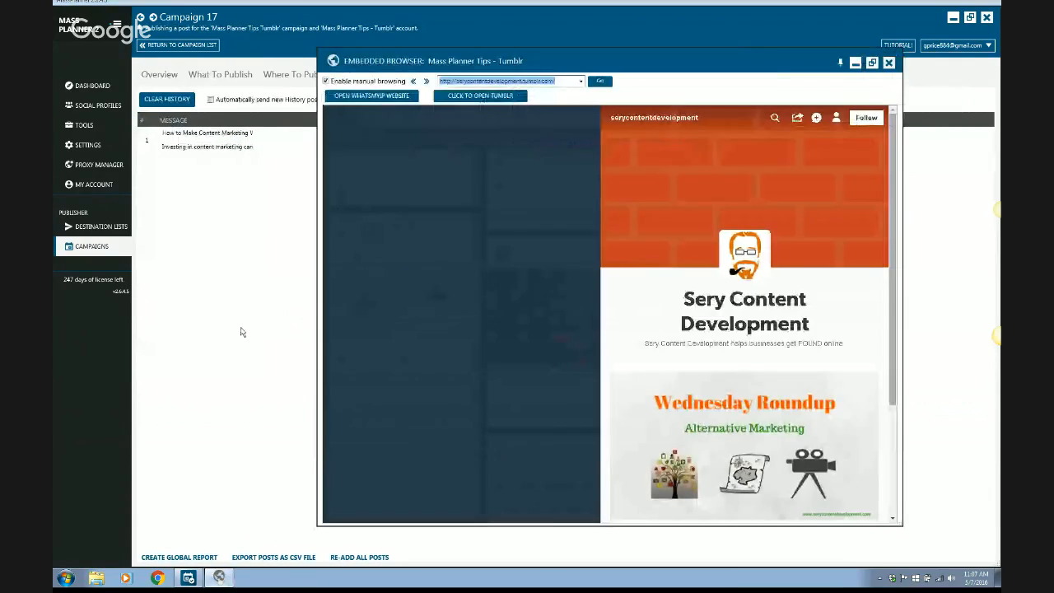
pyautogui.click(327, 81)
pyautogui.click(327, 82)
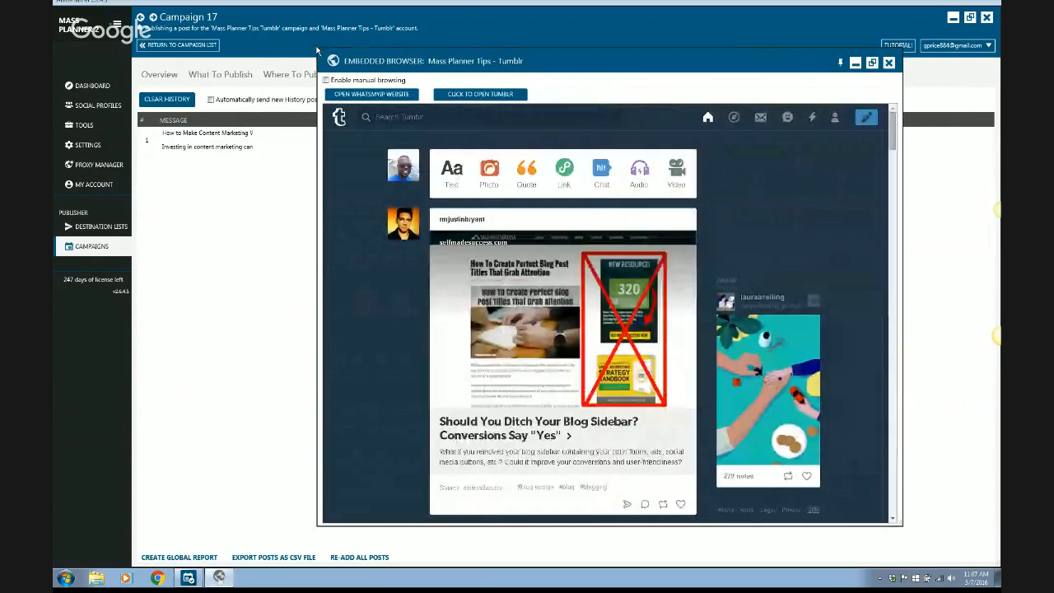
# Examine the published post in the embedded Tumblr browser, close that browser and go to the dashboard.
pyautogui.moveTo(552, 68); pyautogui.dragTo(372, 168)
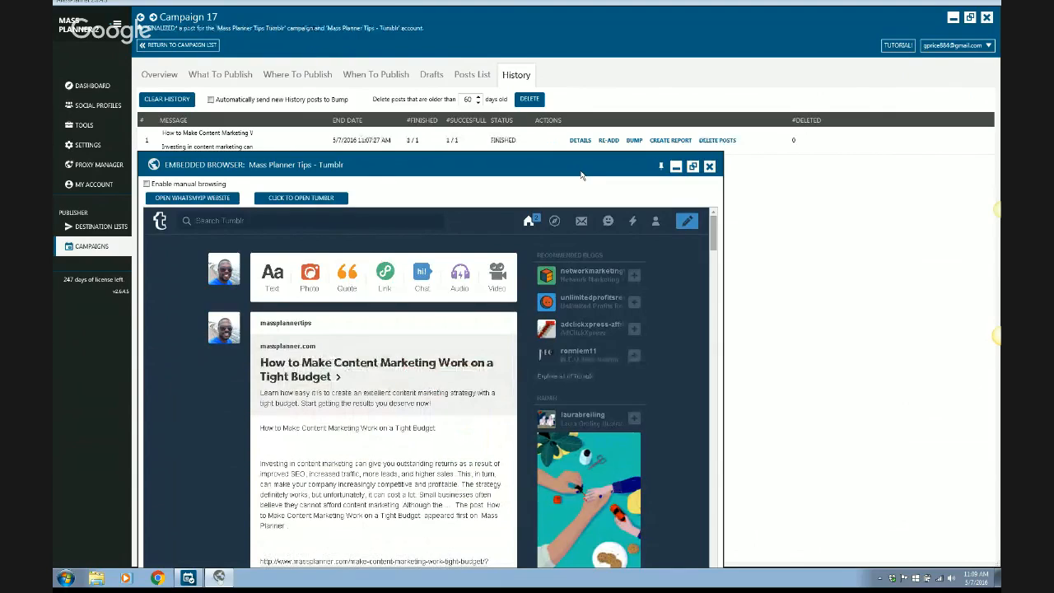
pyautogui.moveTo(588, 161); pyautogui.dragTo(667, 75)
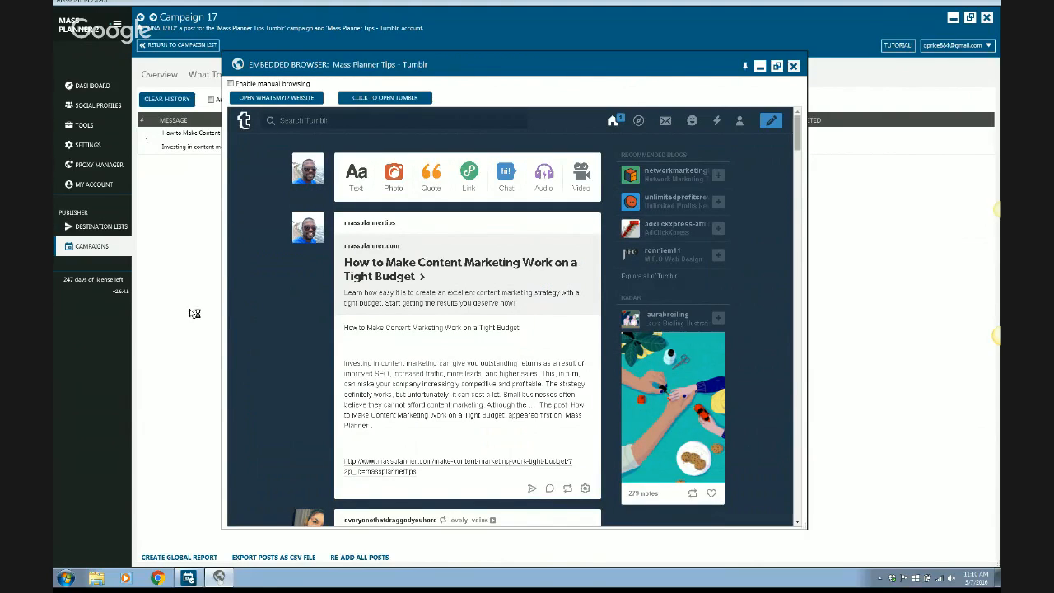
pyautogui.click(794, 67)
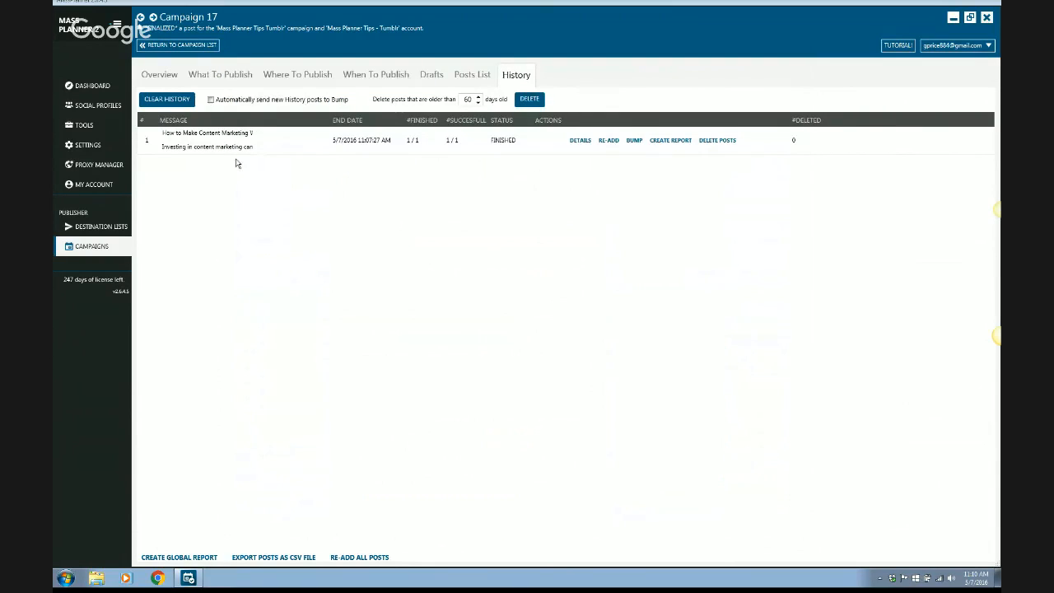
pyautogui.click(90, 86)
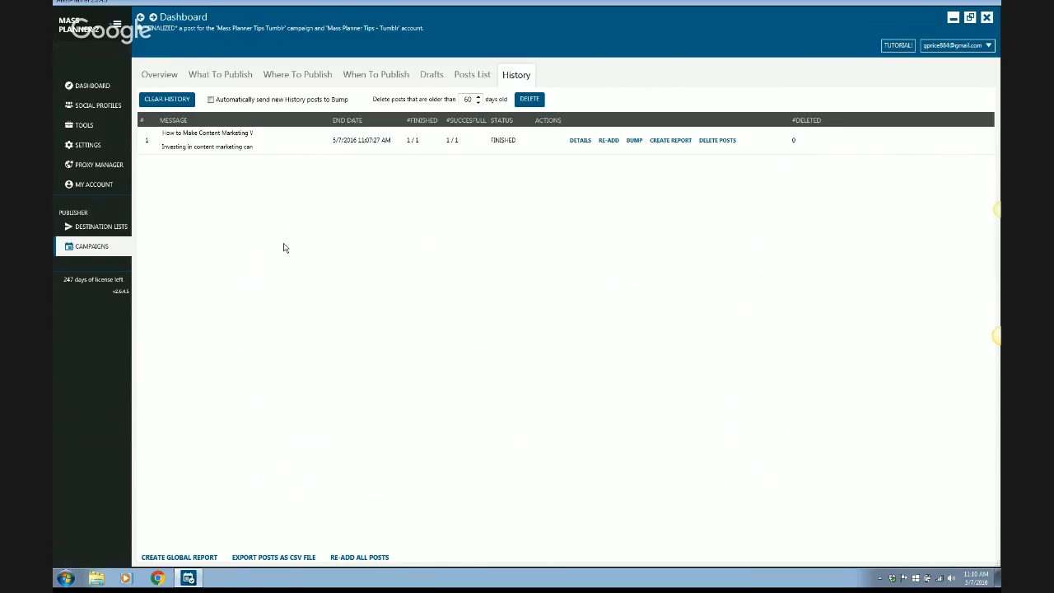